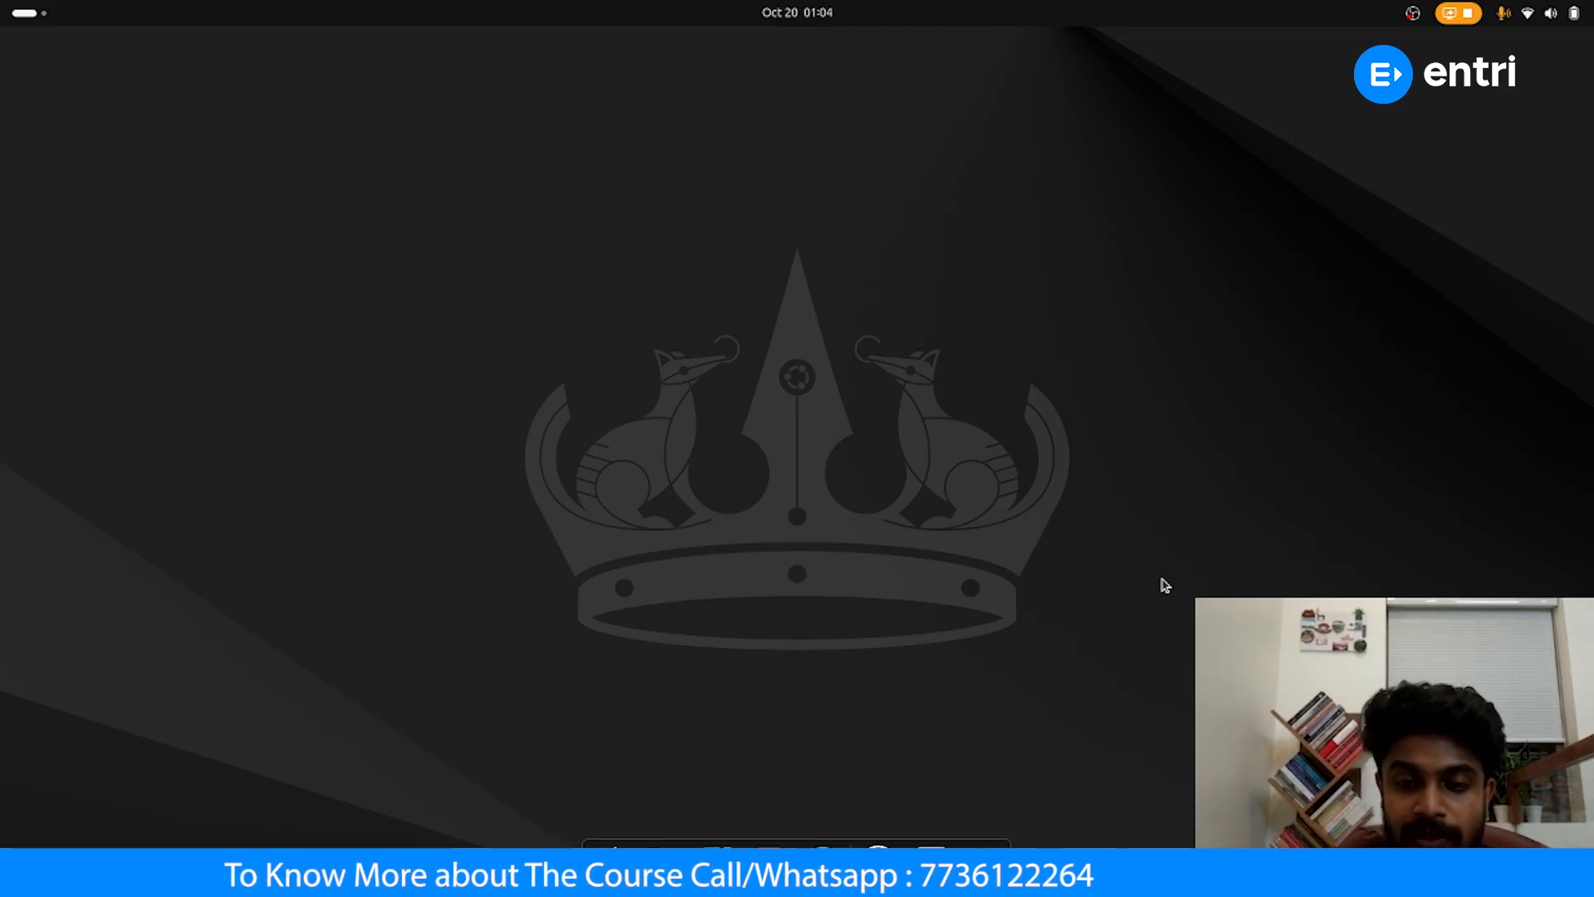
Search the installed applications for "stm" and launch STM32CubeIDE
click(984, 843)
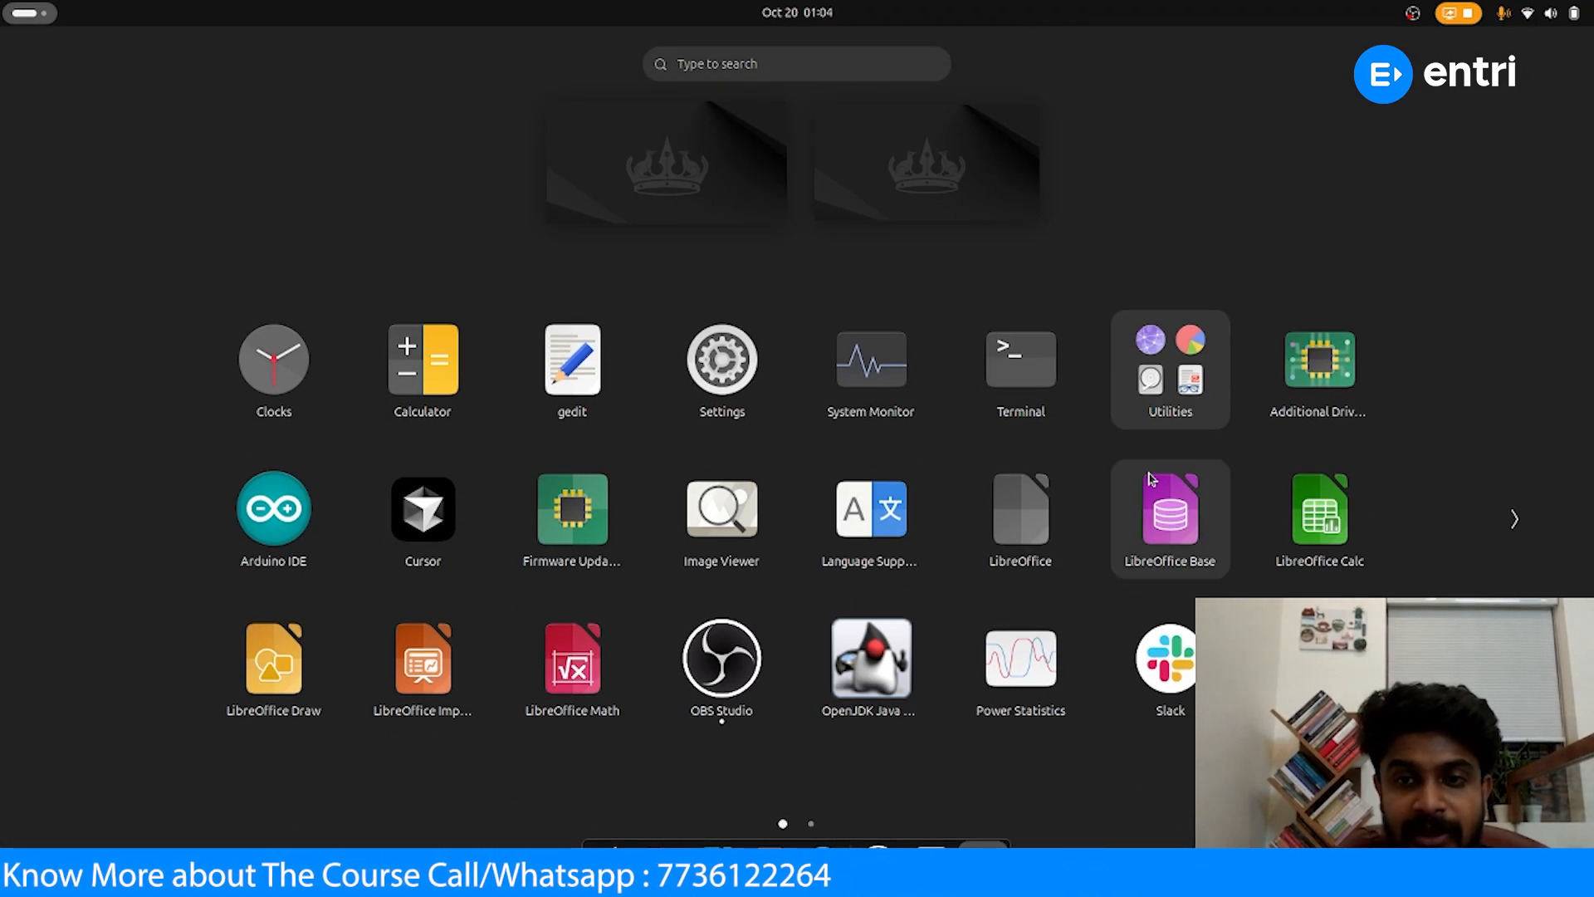
click(768, 70)
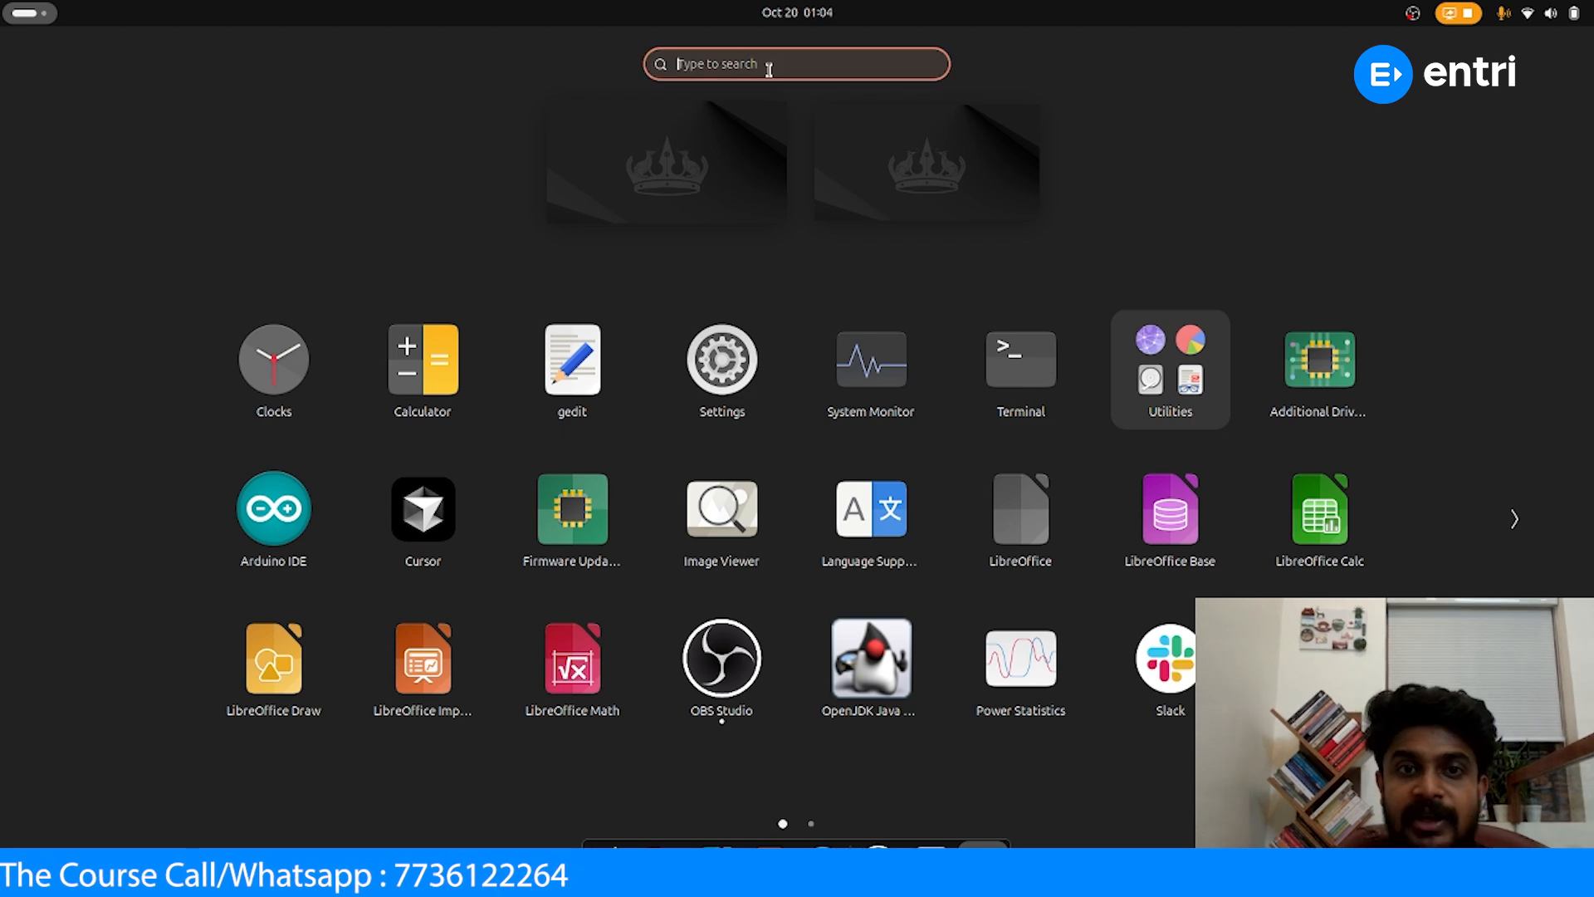
text(s)
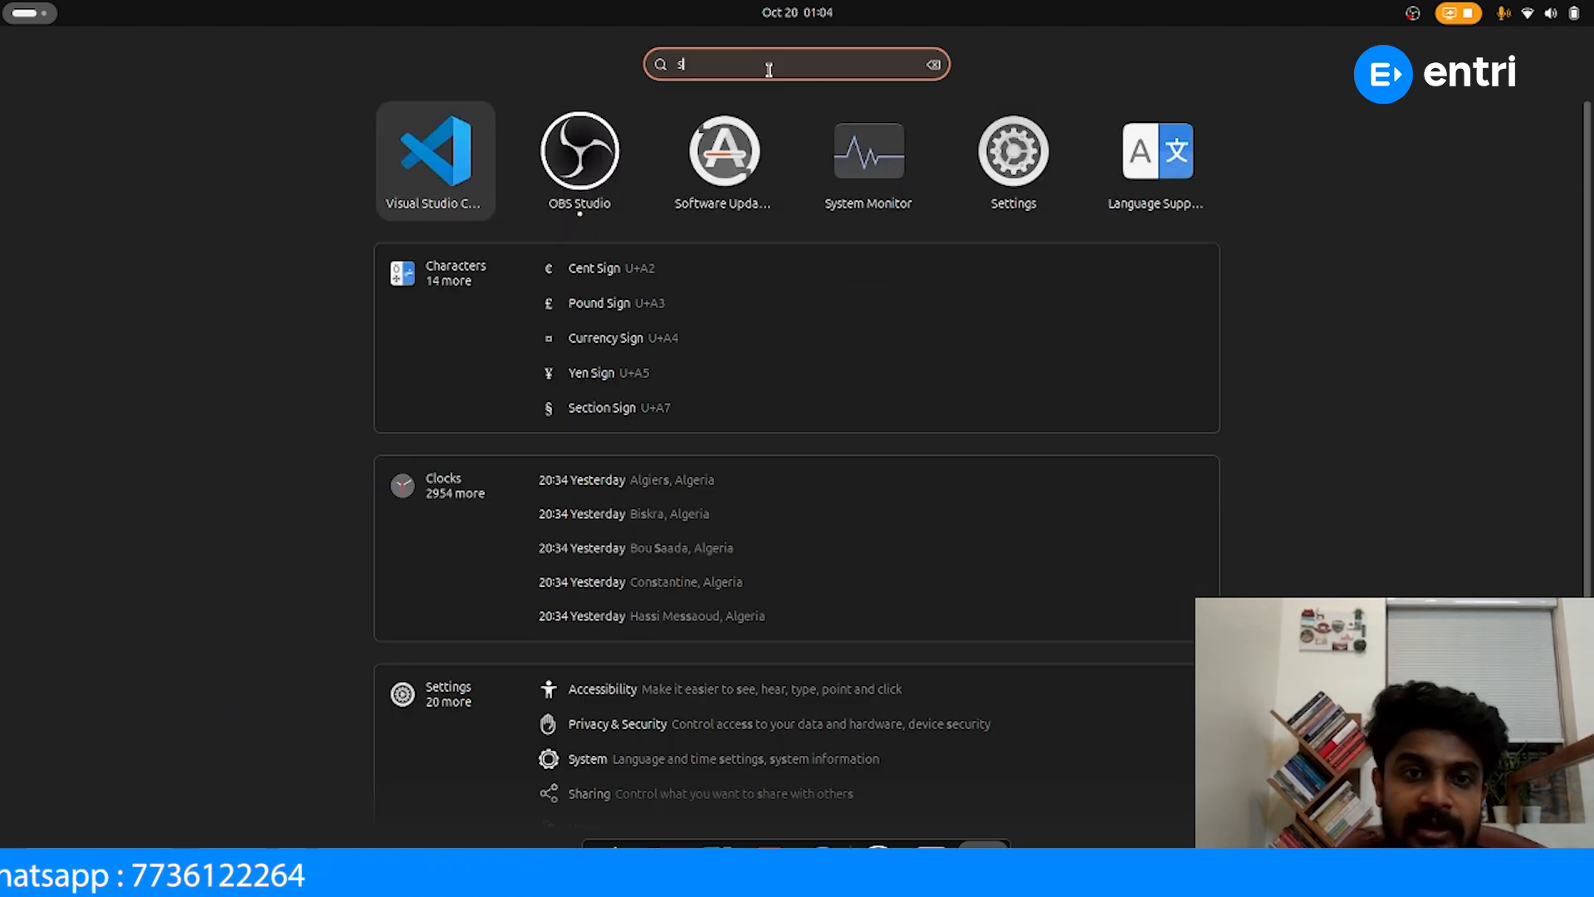
text(tml)
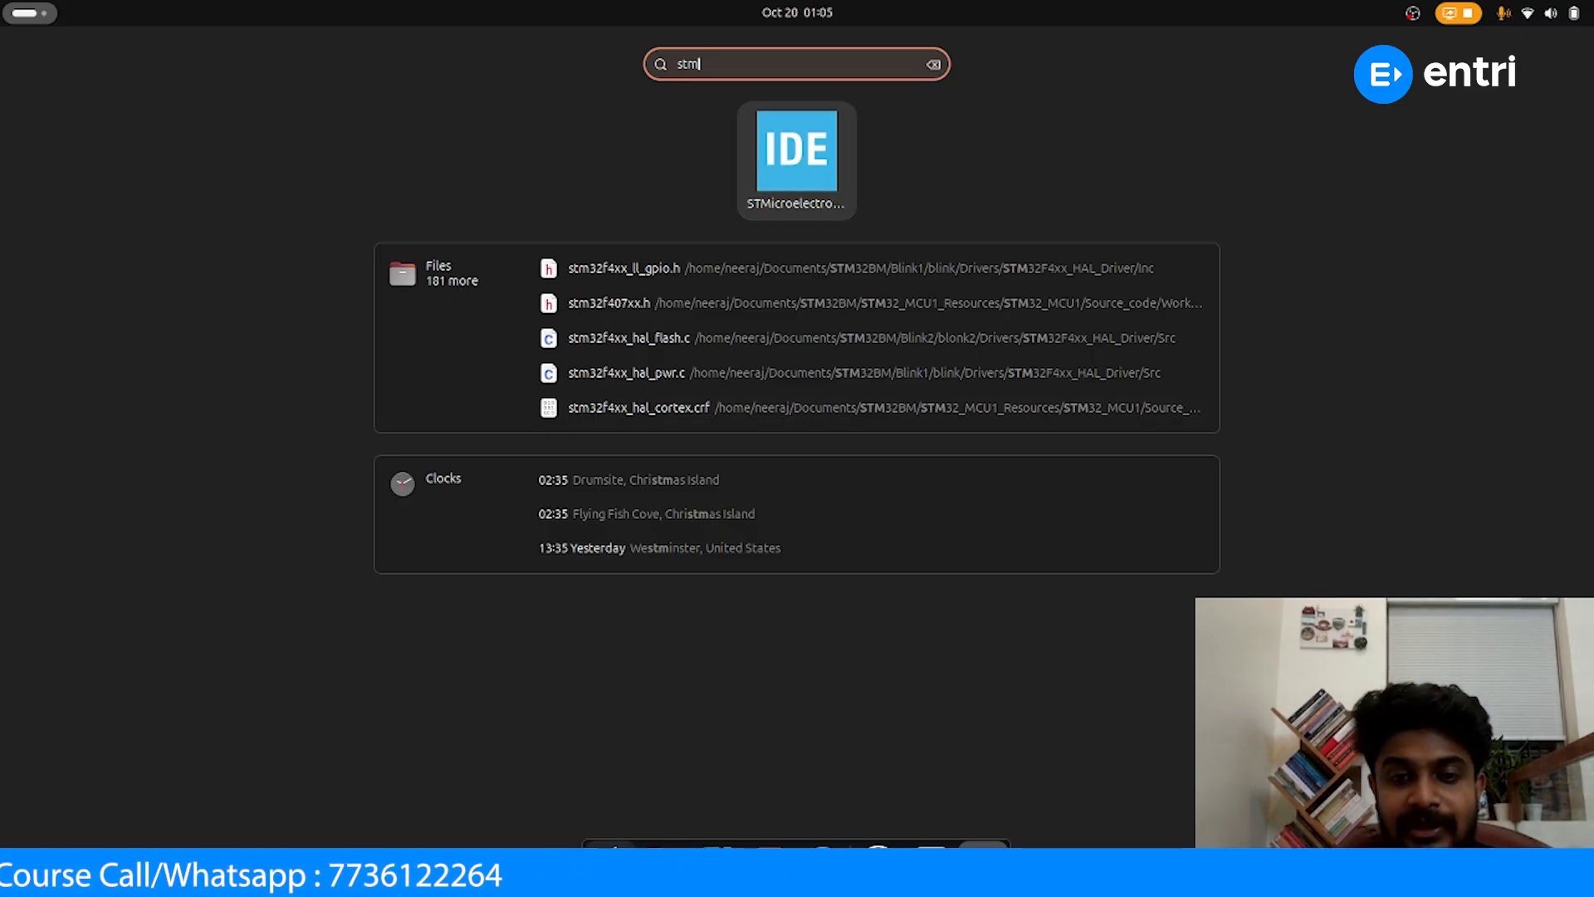
click(806, 179)
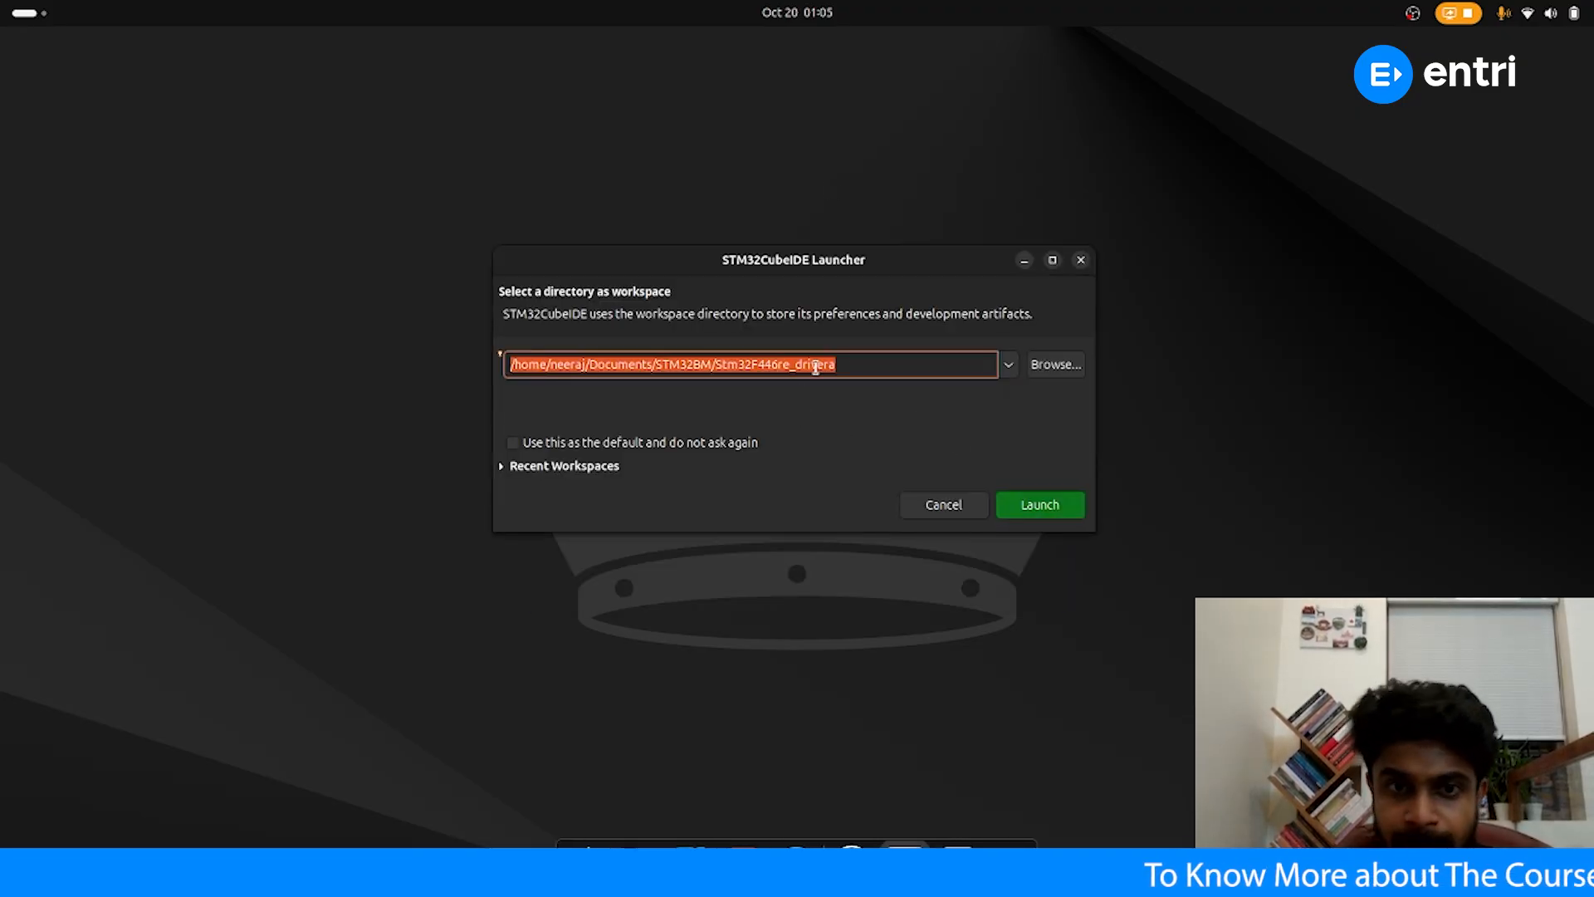
Create a workspace folder named STM32Session1 inside STM32BM and launch the IDE with it as the workspace
click(849, 361)
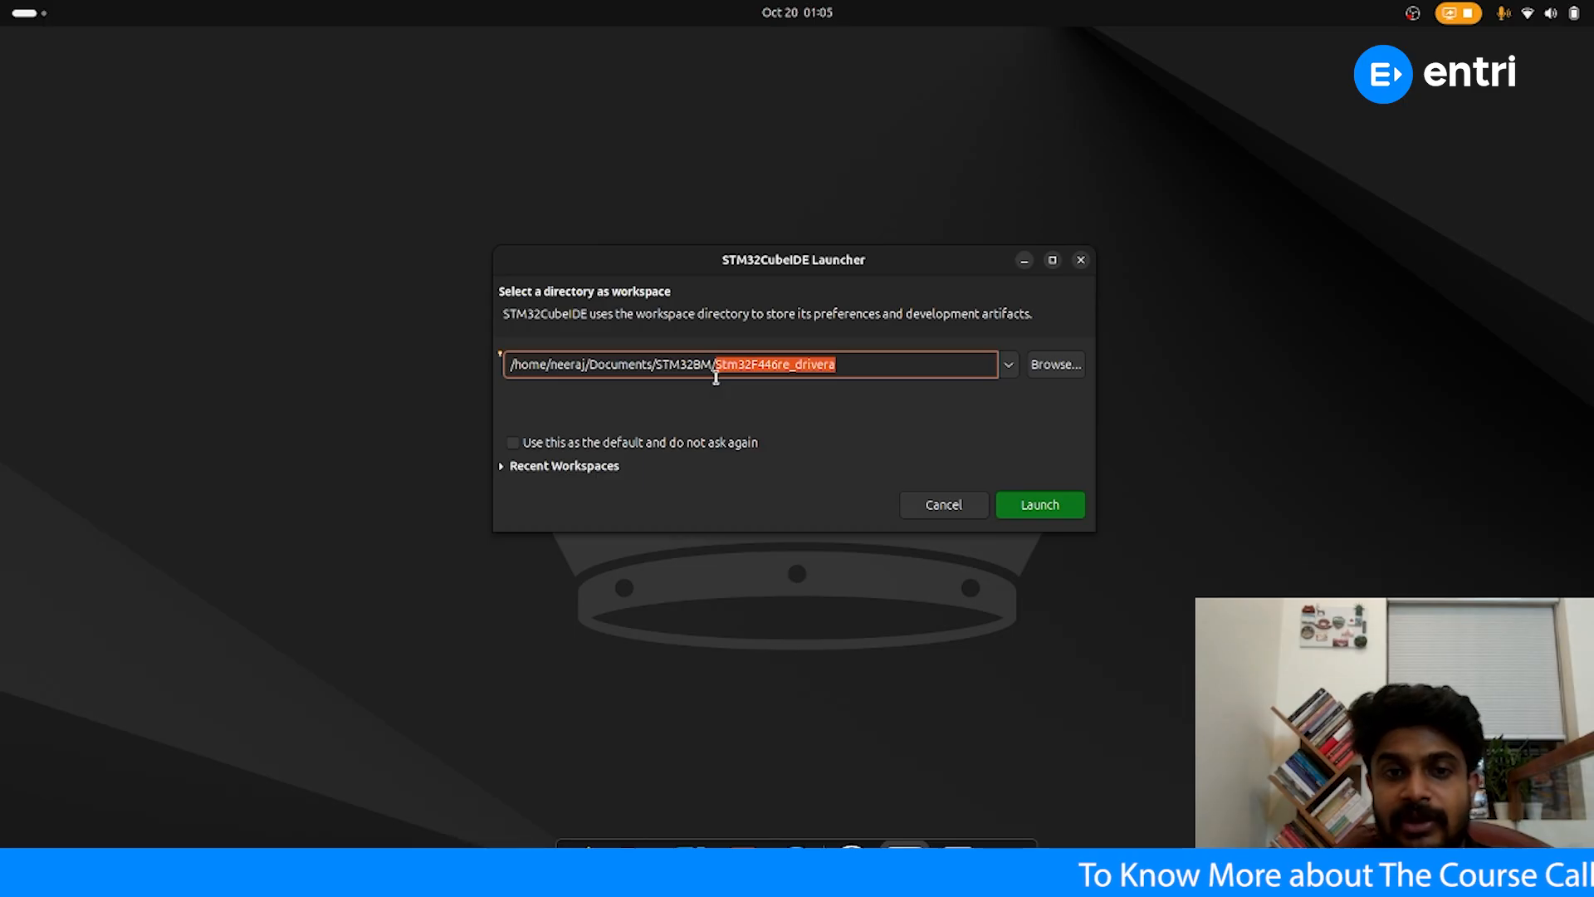
click(1054, 365)
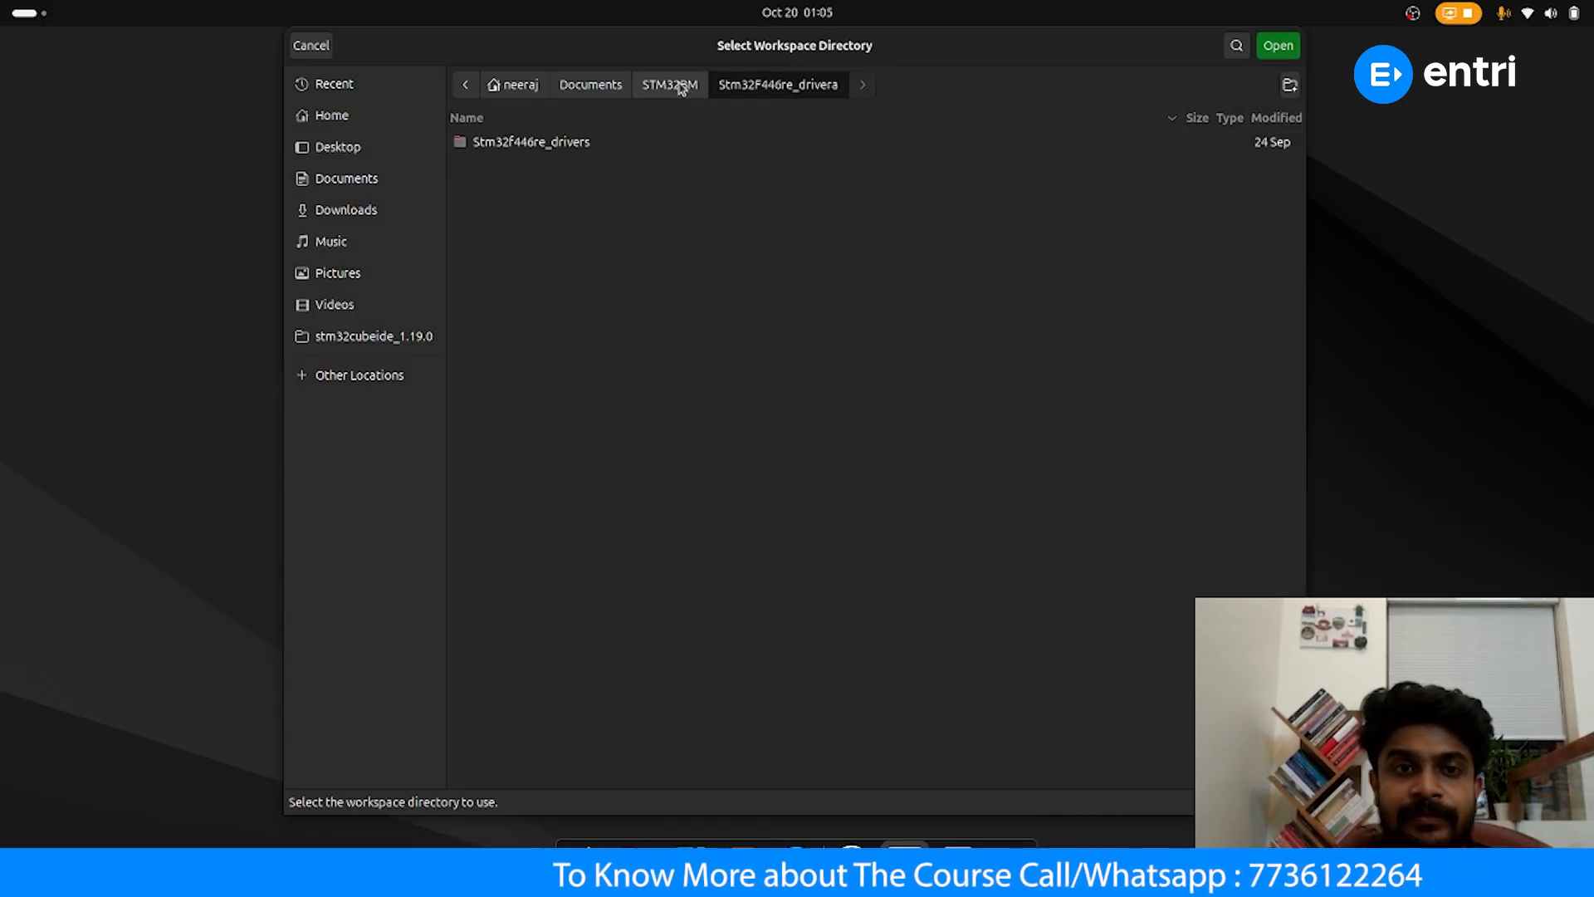
click(678, 86)
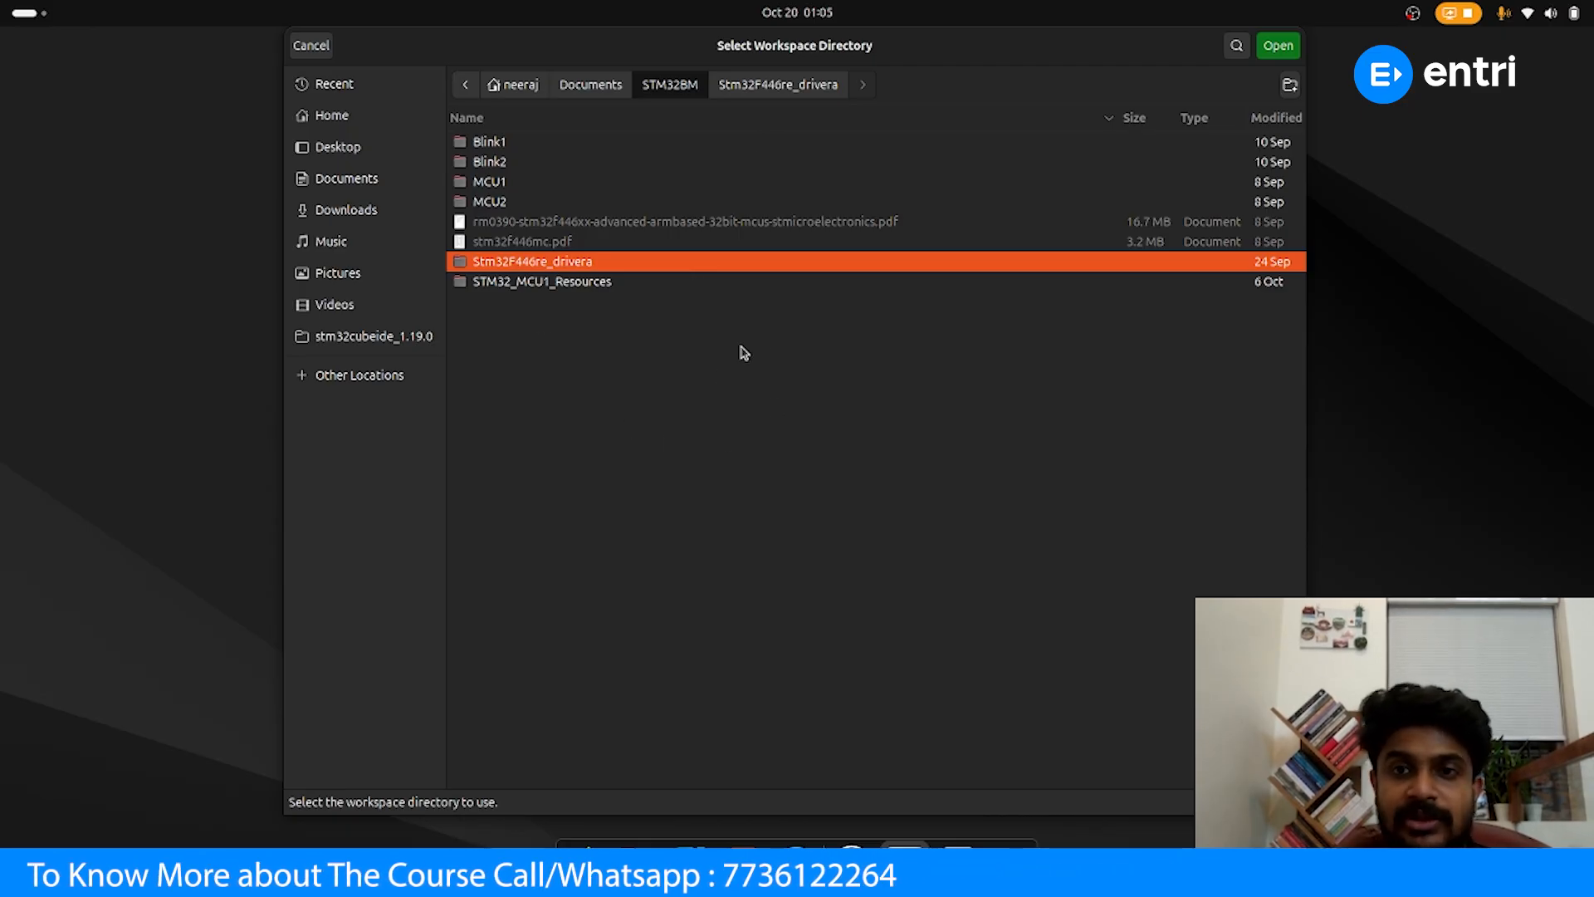
click(1291, 86)
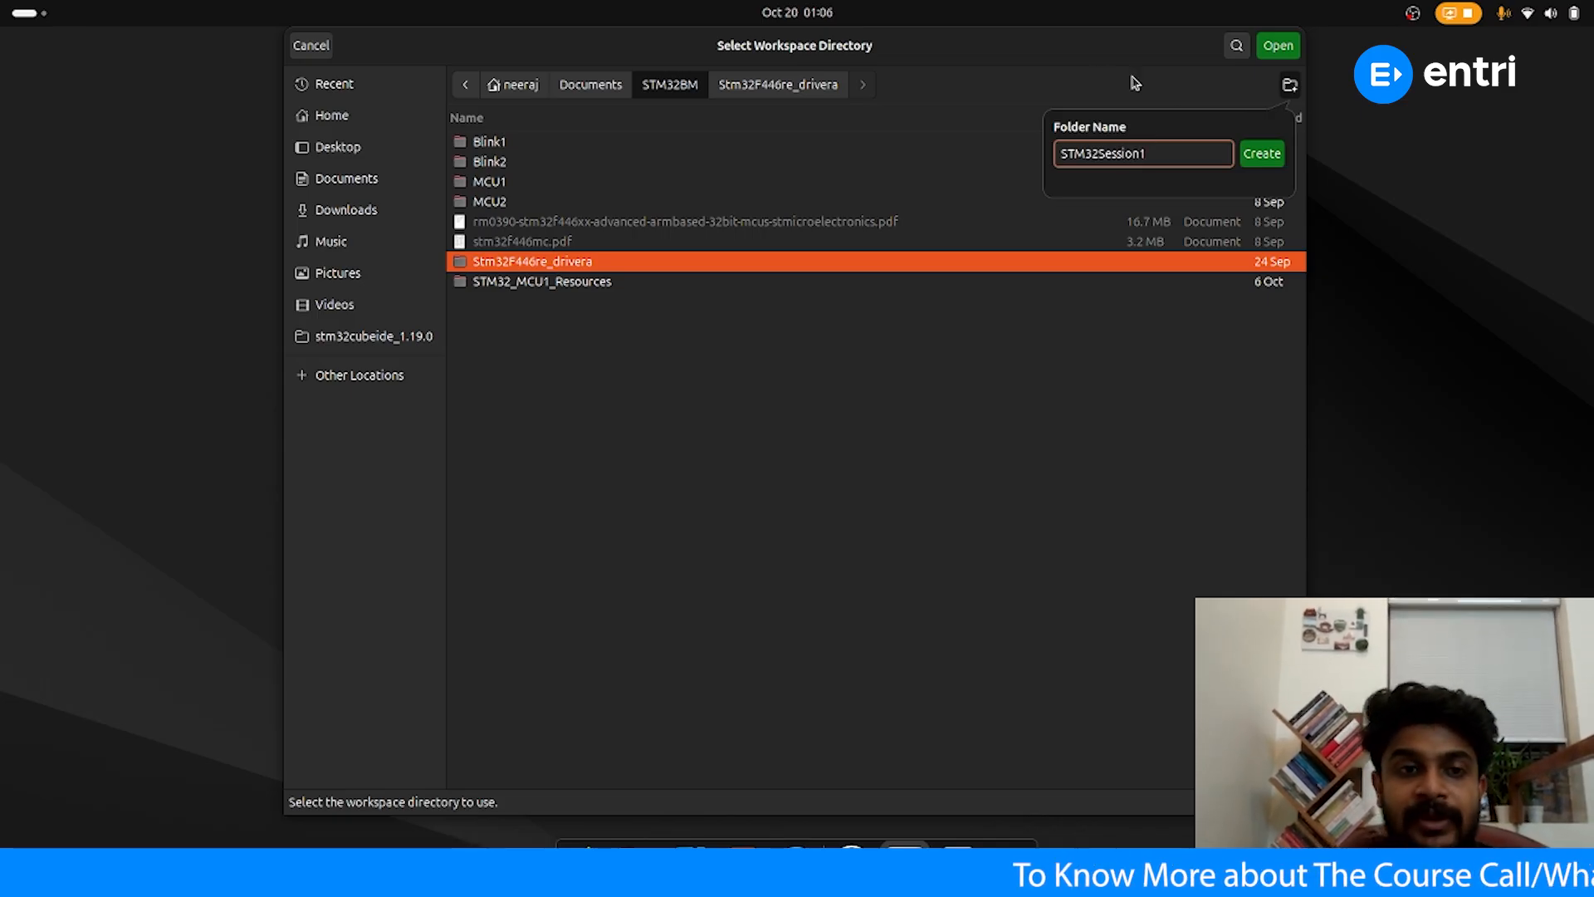
click(1260, 156)
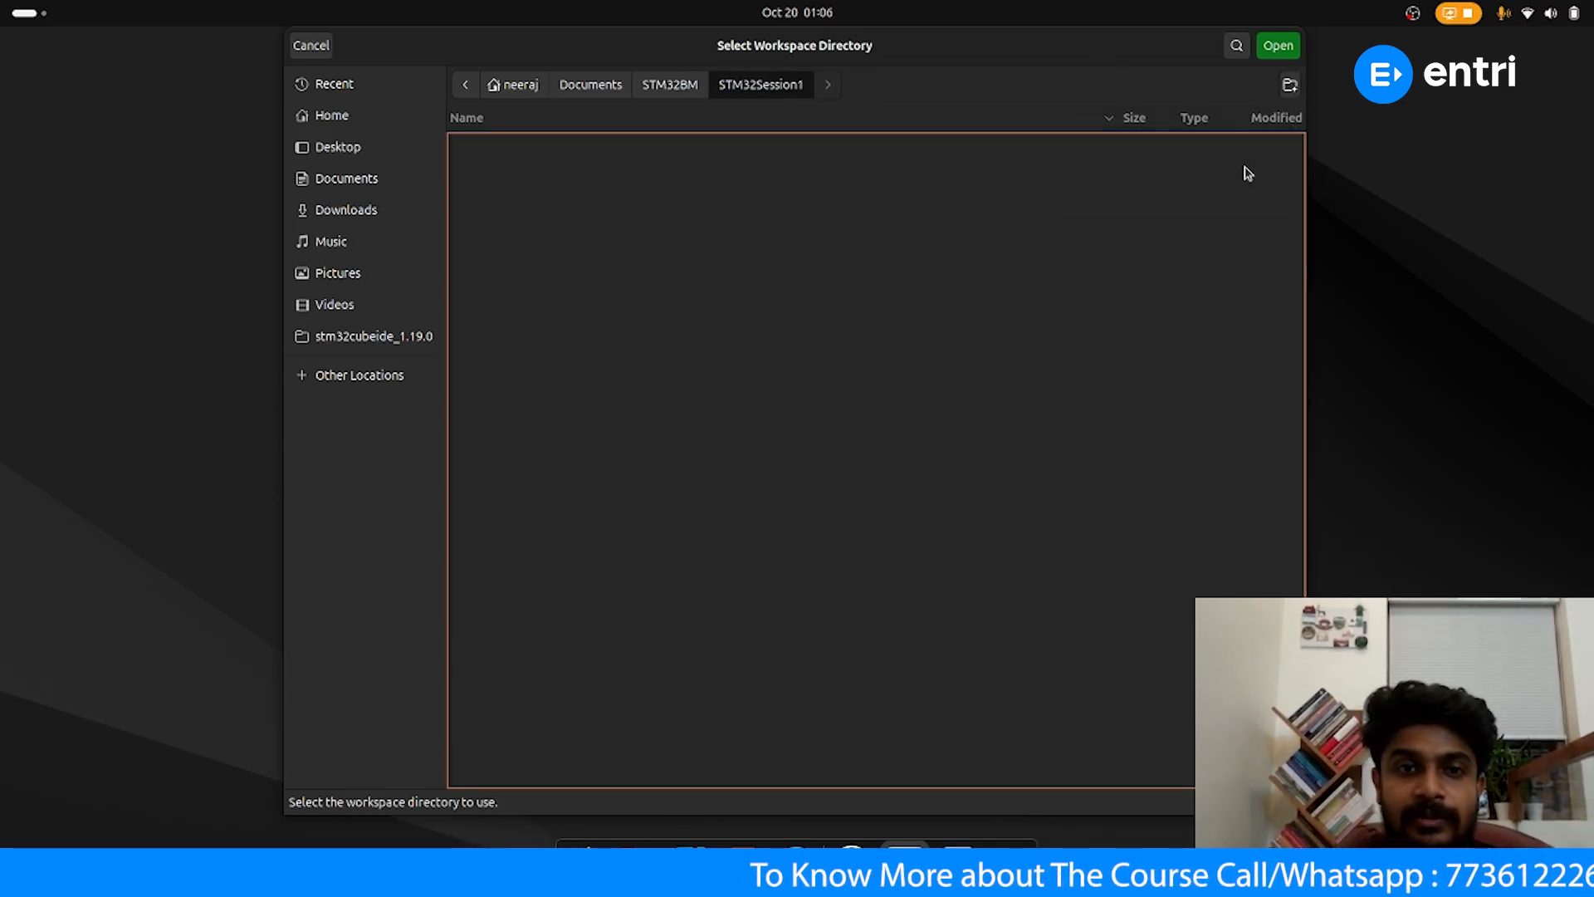
click(1278, 45)
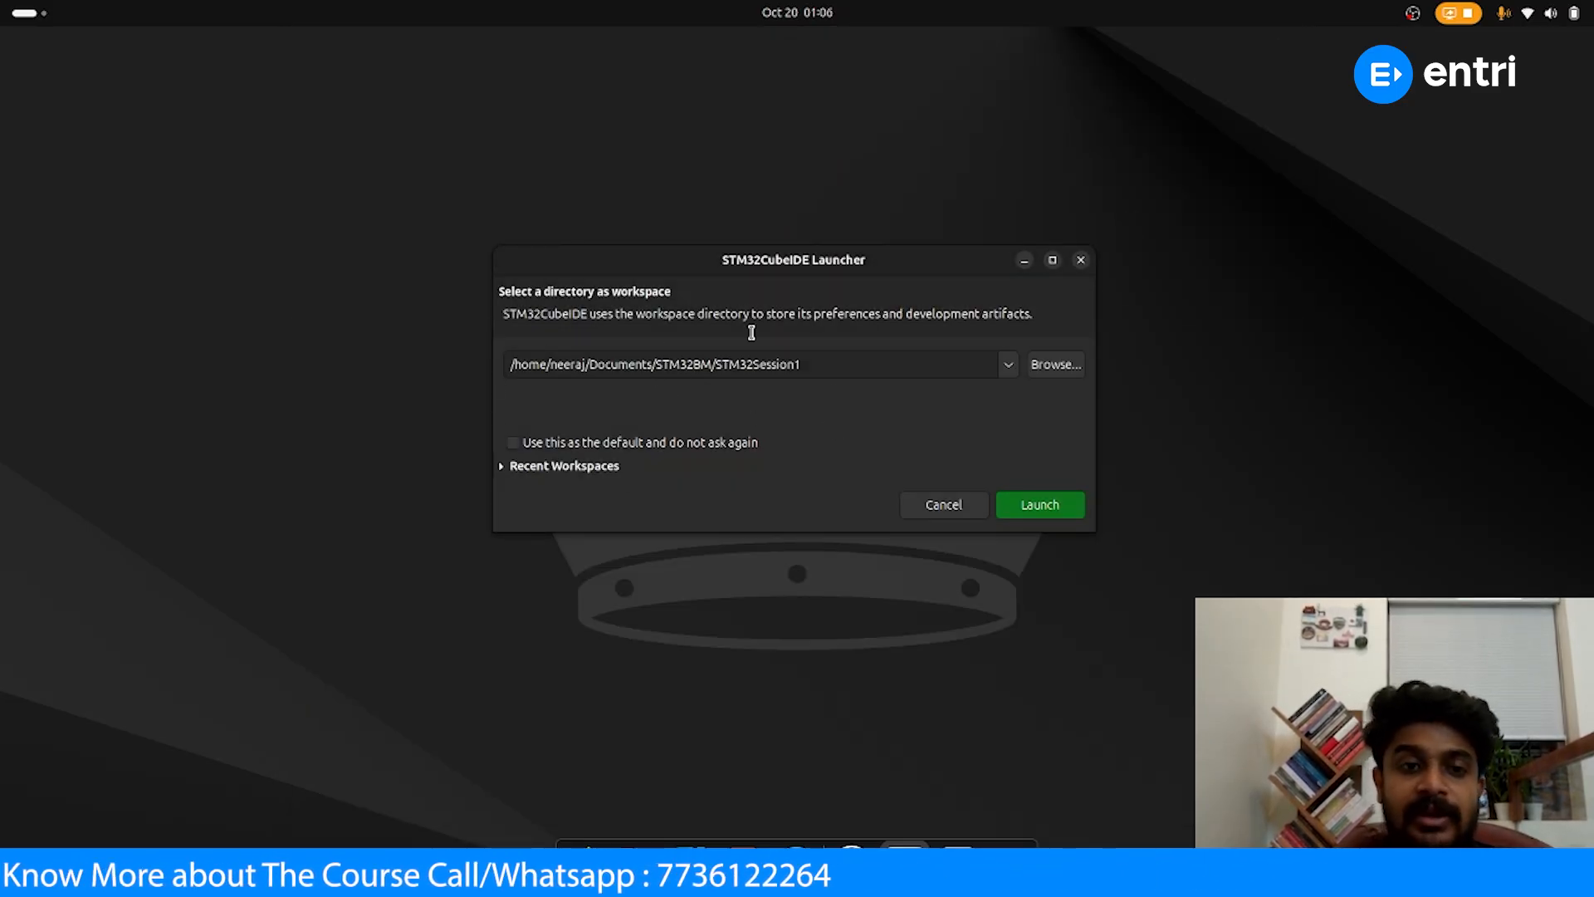
click(1051, 510)
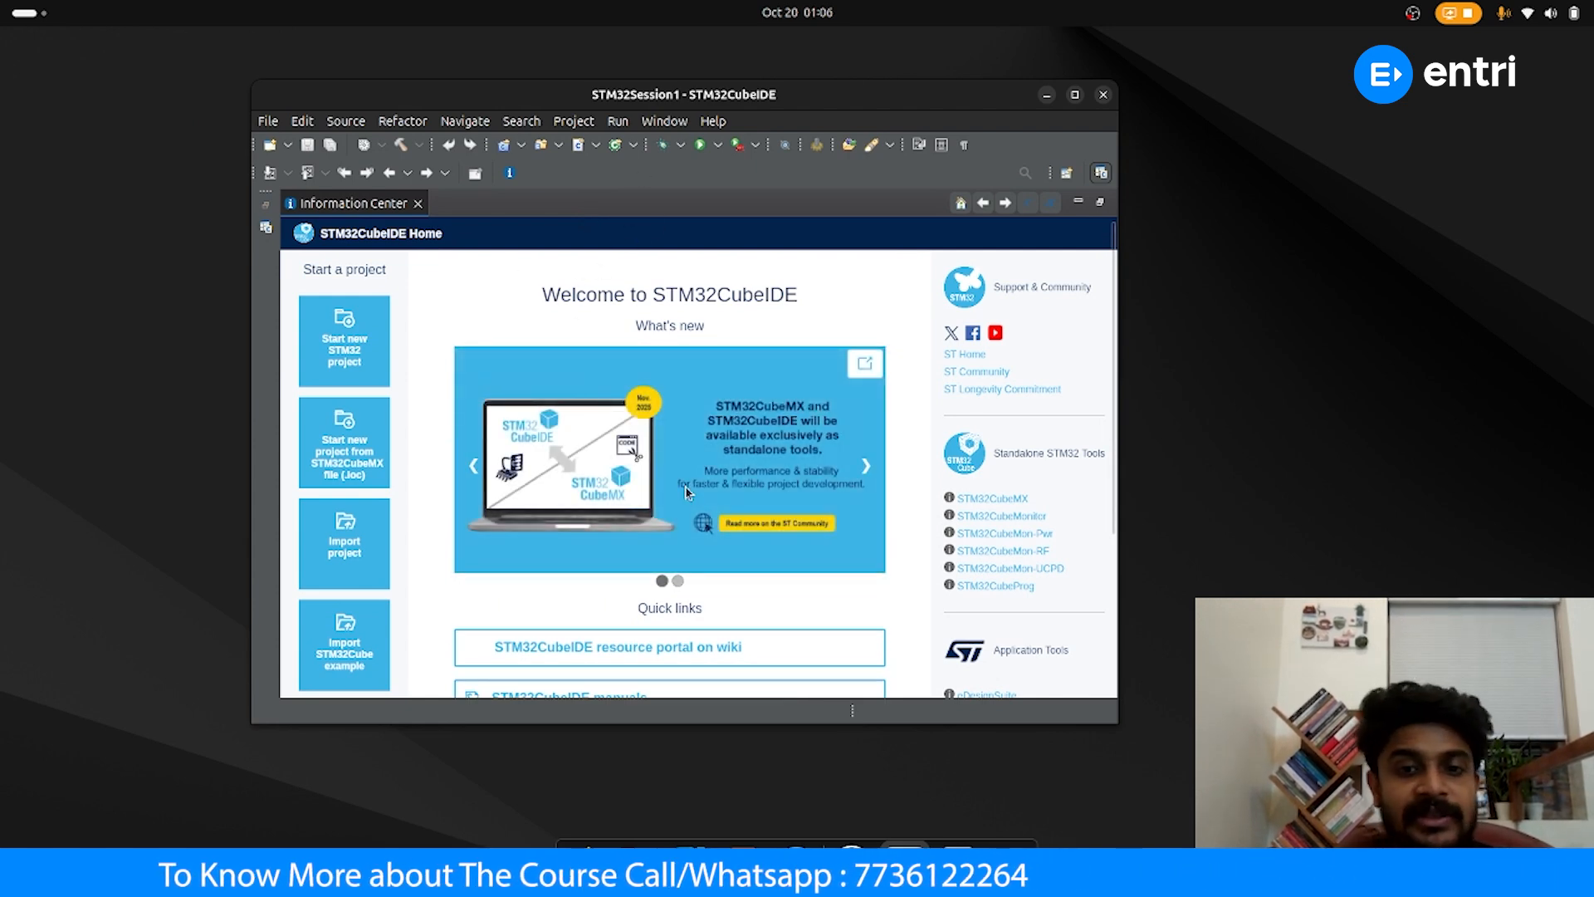
Maximize the IDE window, start a new STM32 project and switch target selection to choosing by board
click(1074, 94)
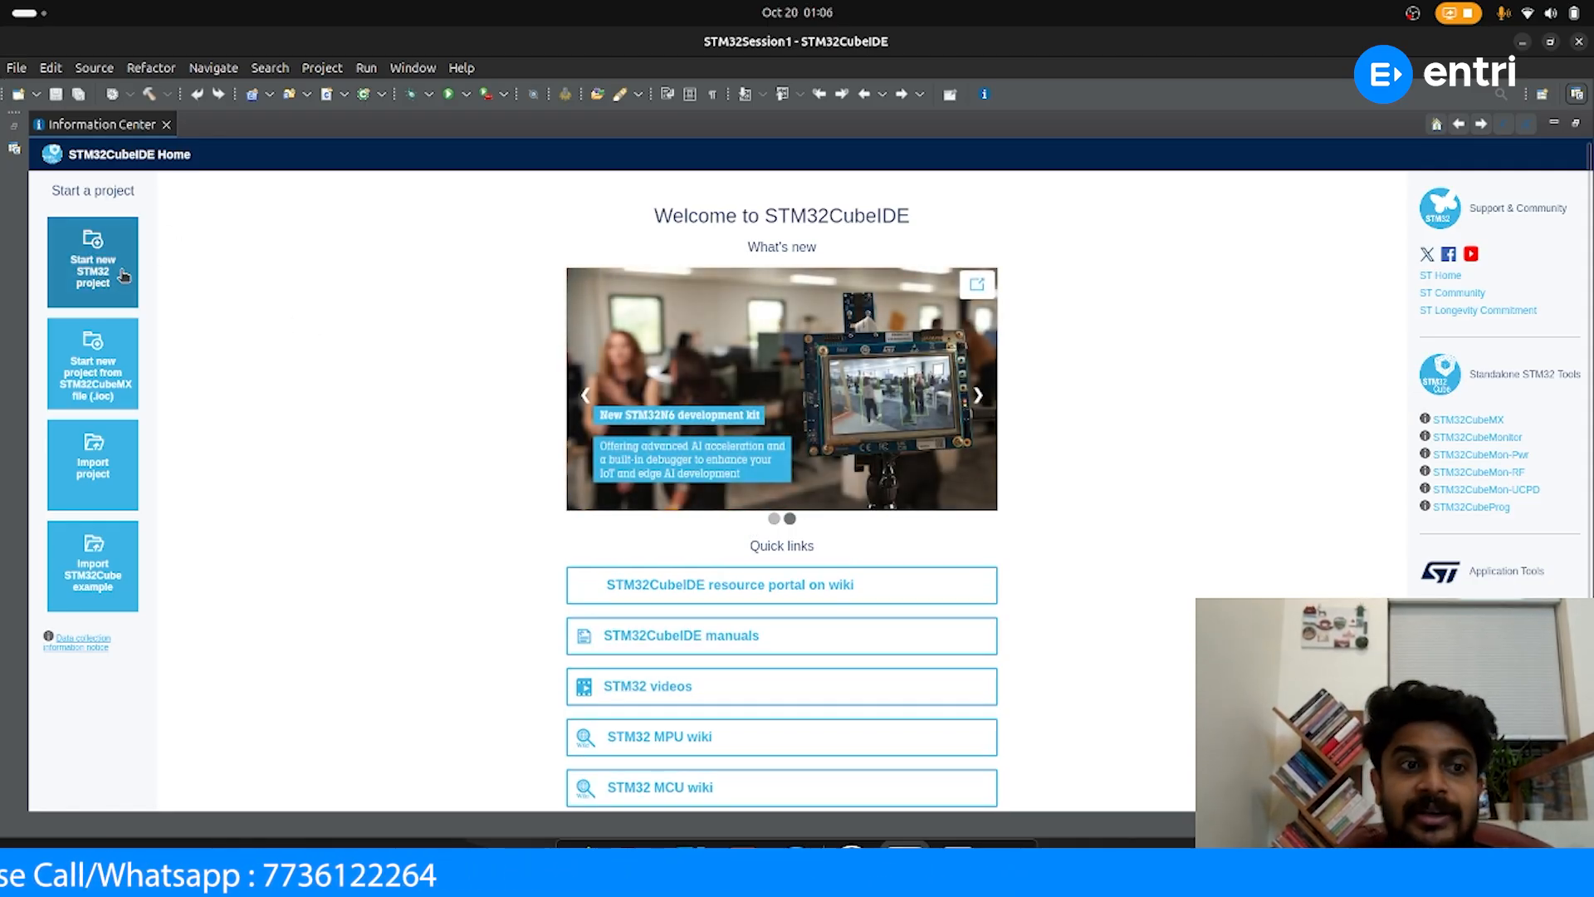
click(97, 280)
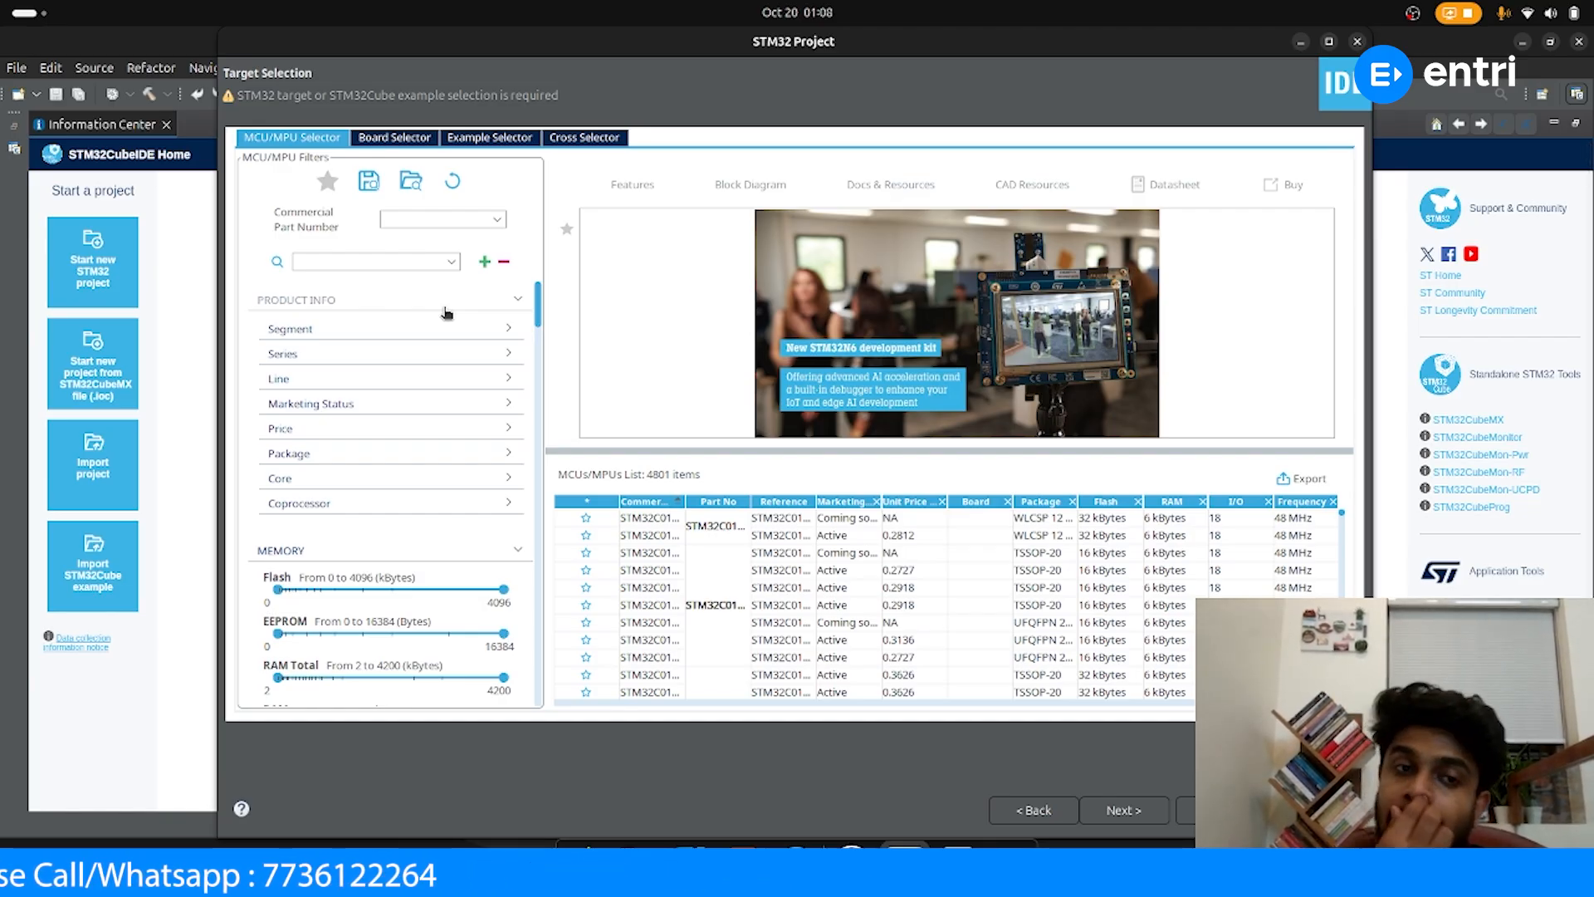
click(385, 141)
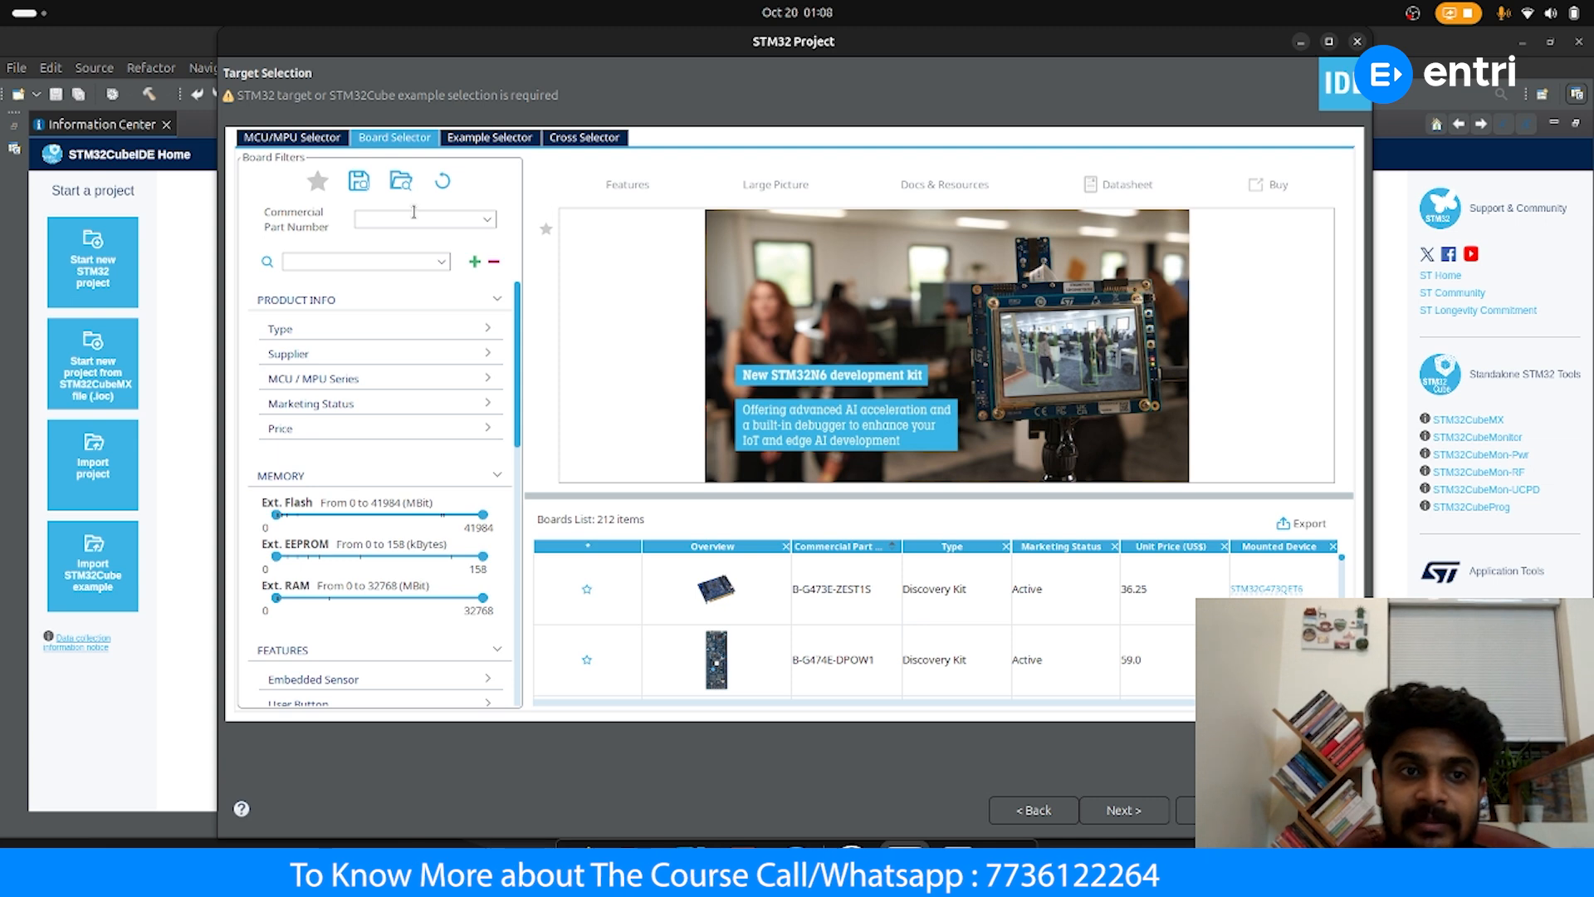
click(362, 260)
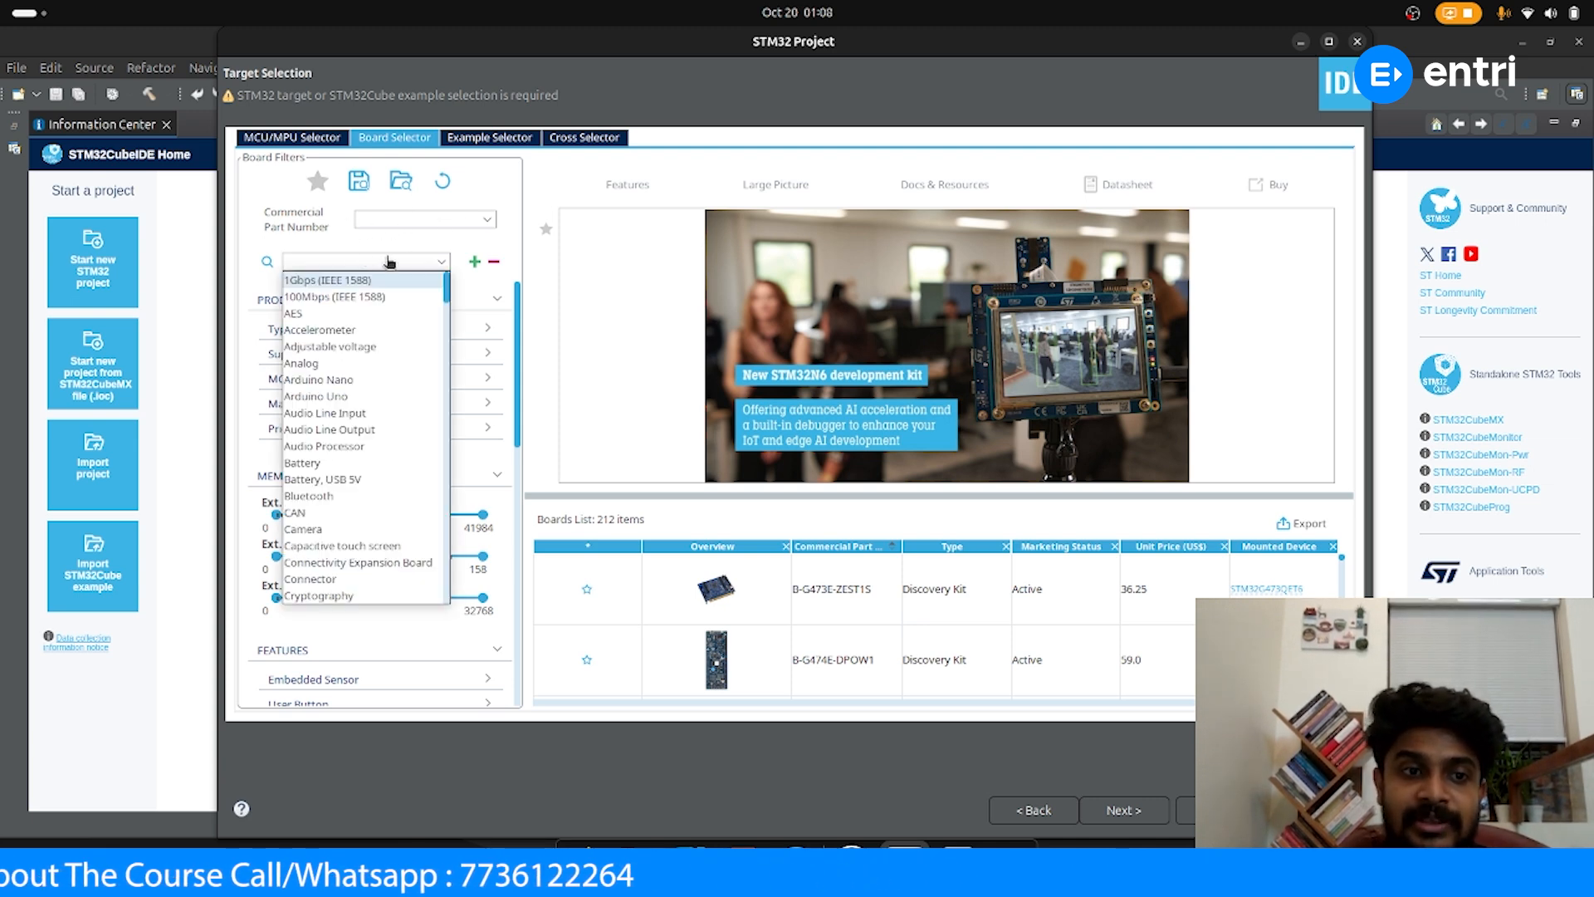
click(383, 262)
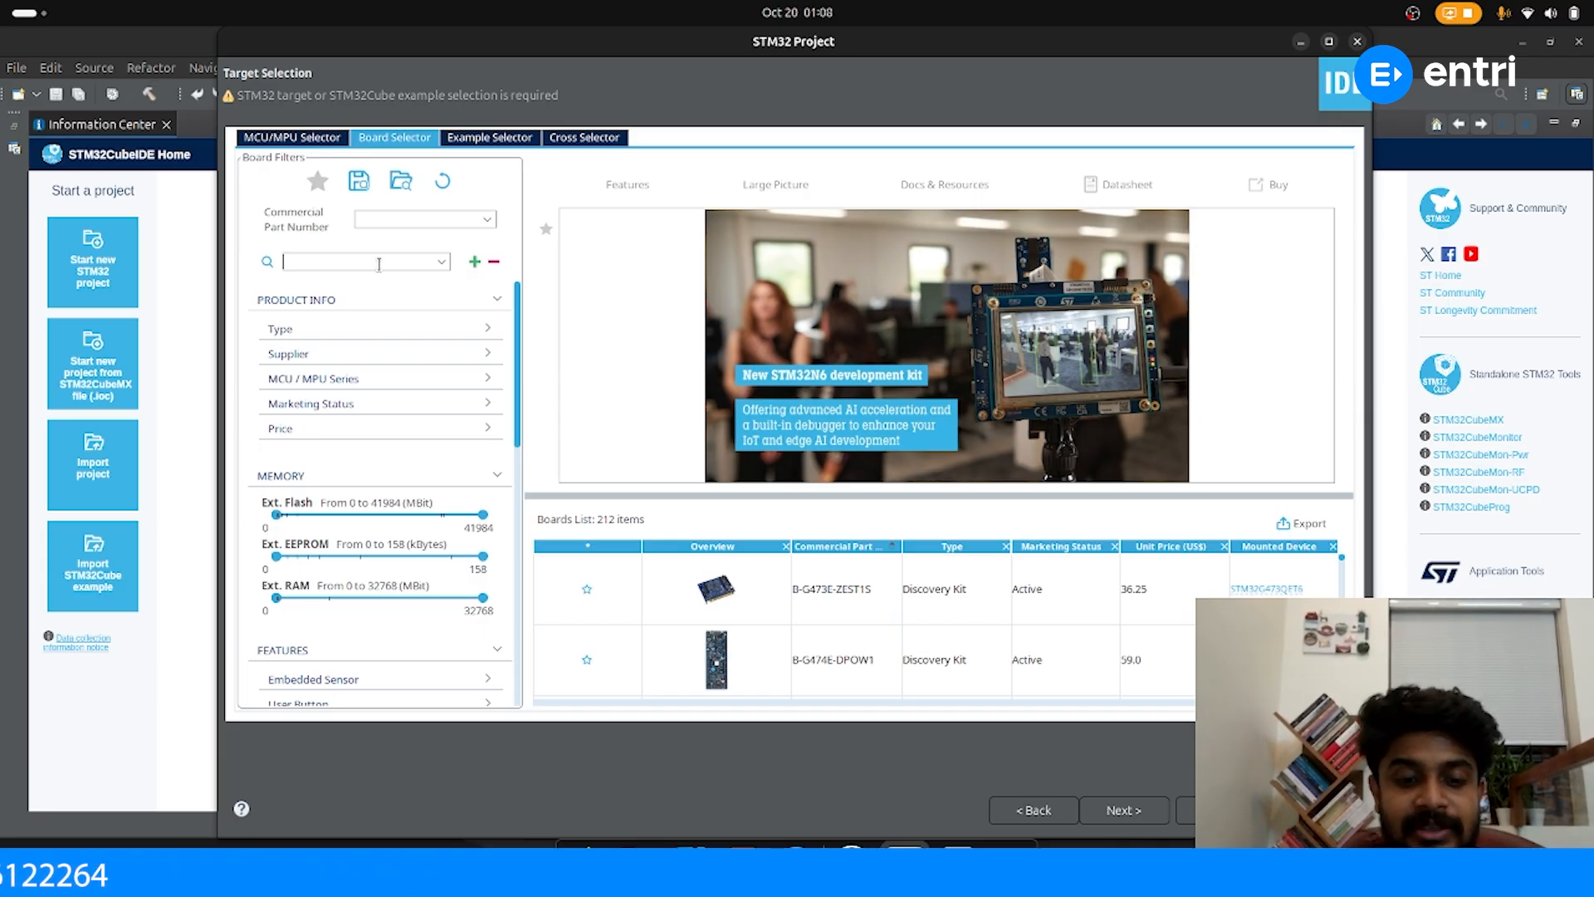
text(nucleo)
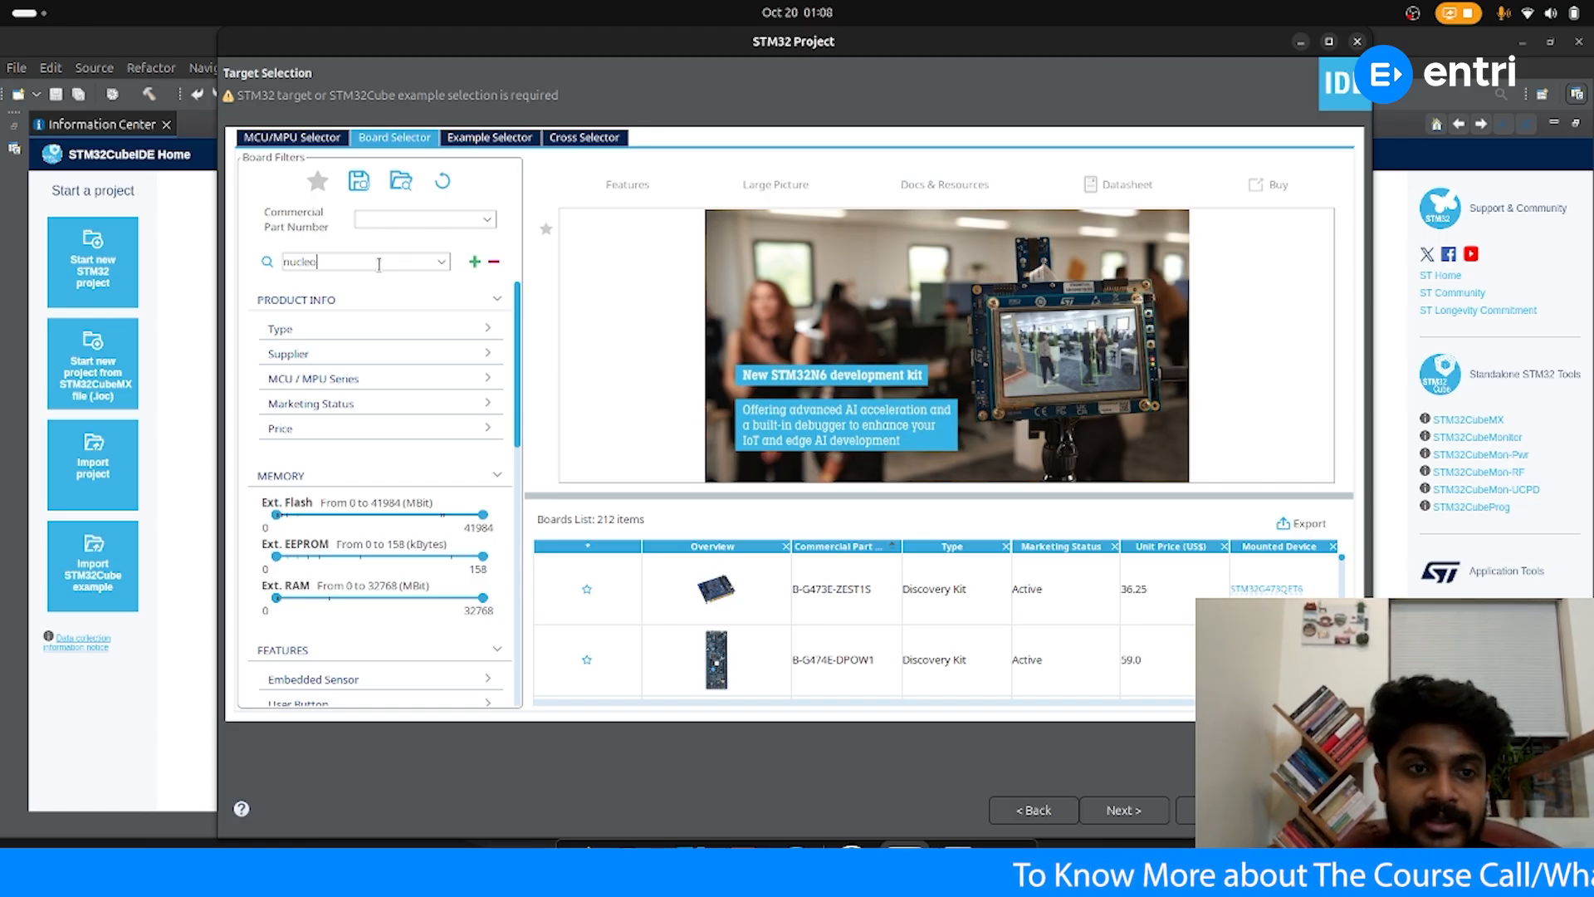
key(BackSpace)
key(BackSpace)
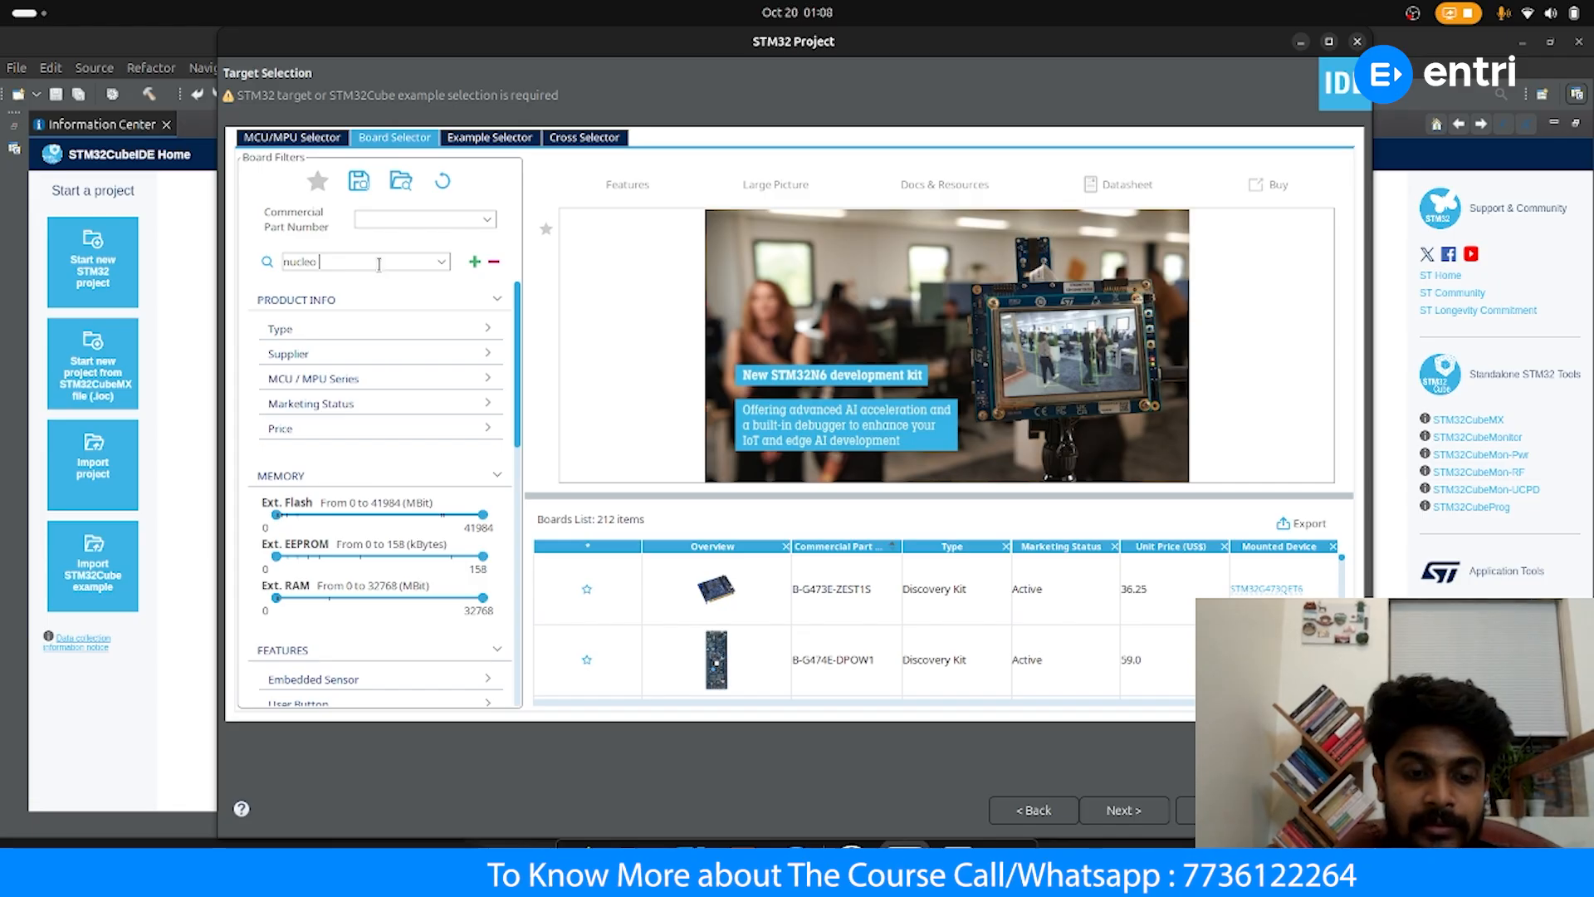
key(ctrl+a)
key(BackSpace)
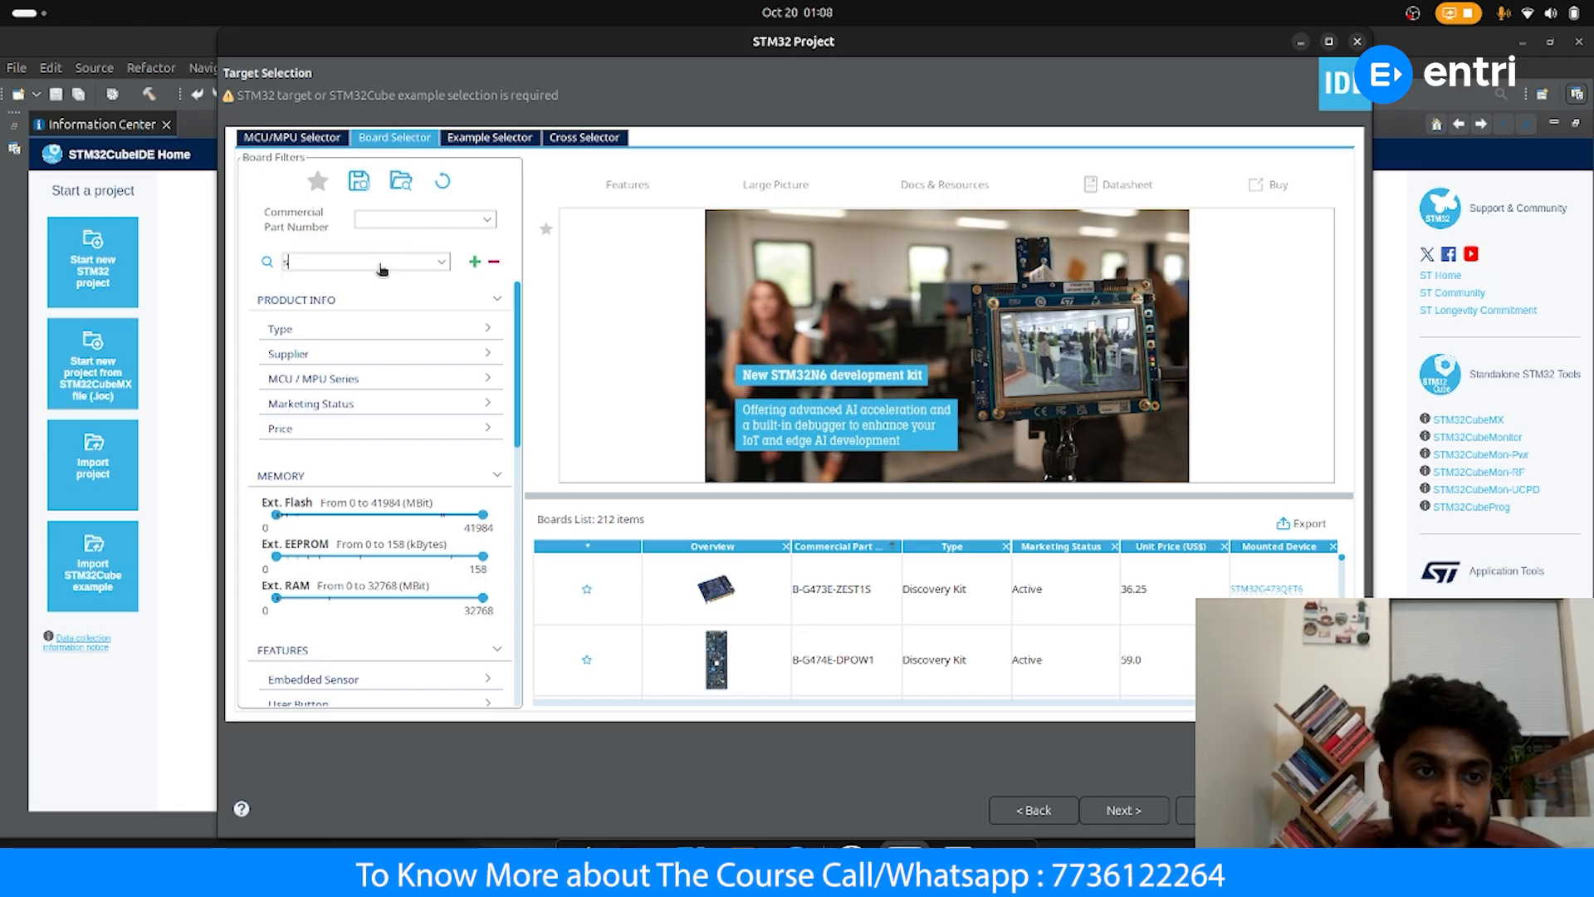
Filter the boards by commercial part number NUCLEO-F446RE and select that board as the project target
click(439, 217)
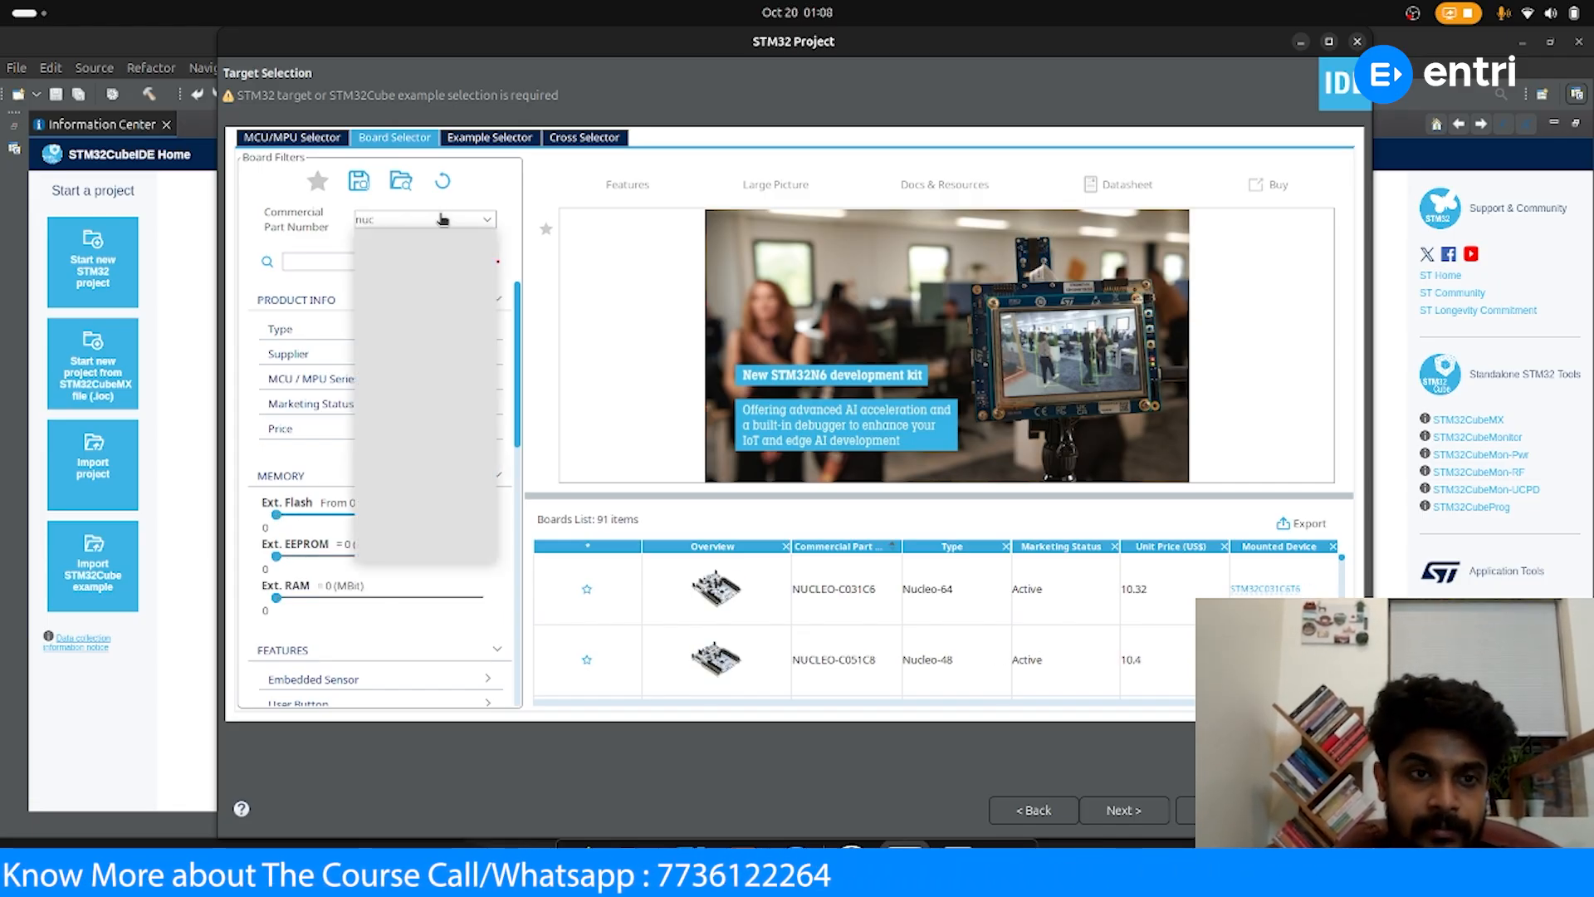
text(nuclu)
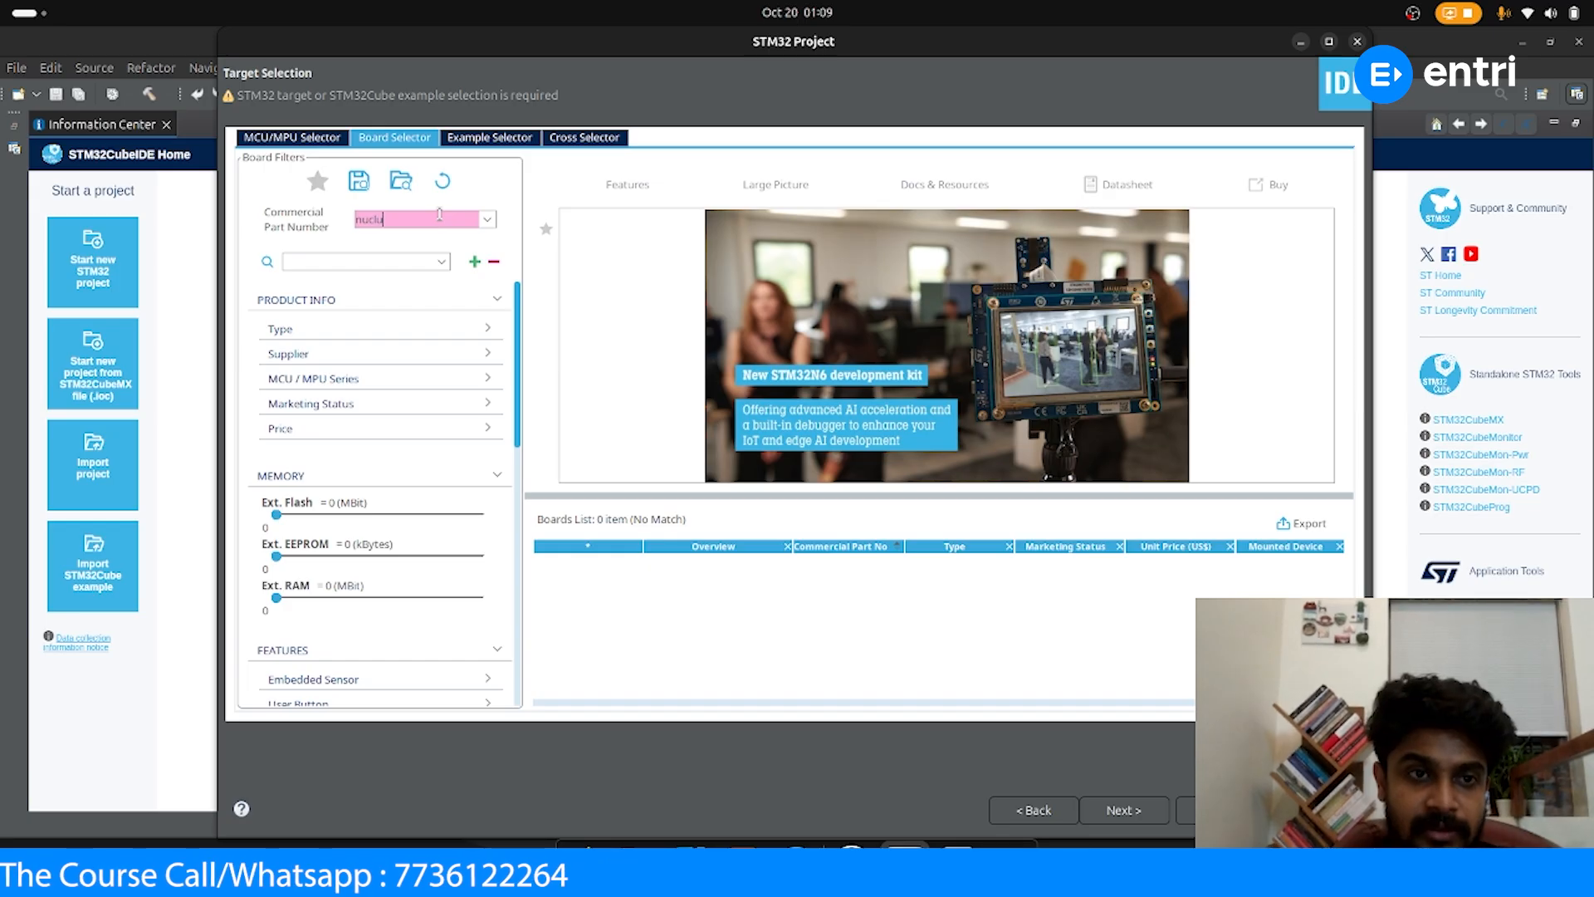
key(BackSpace)
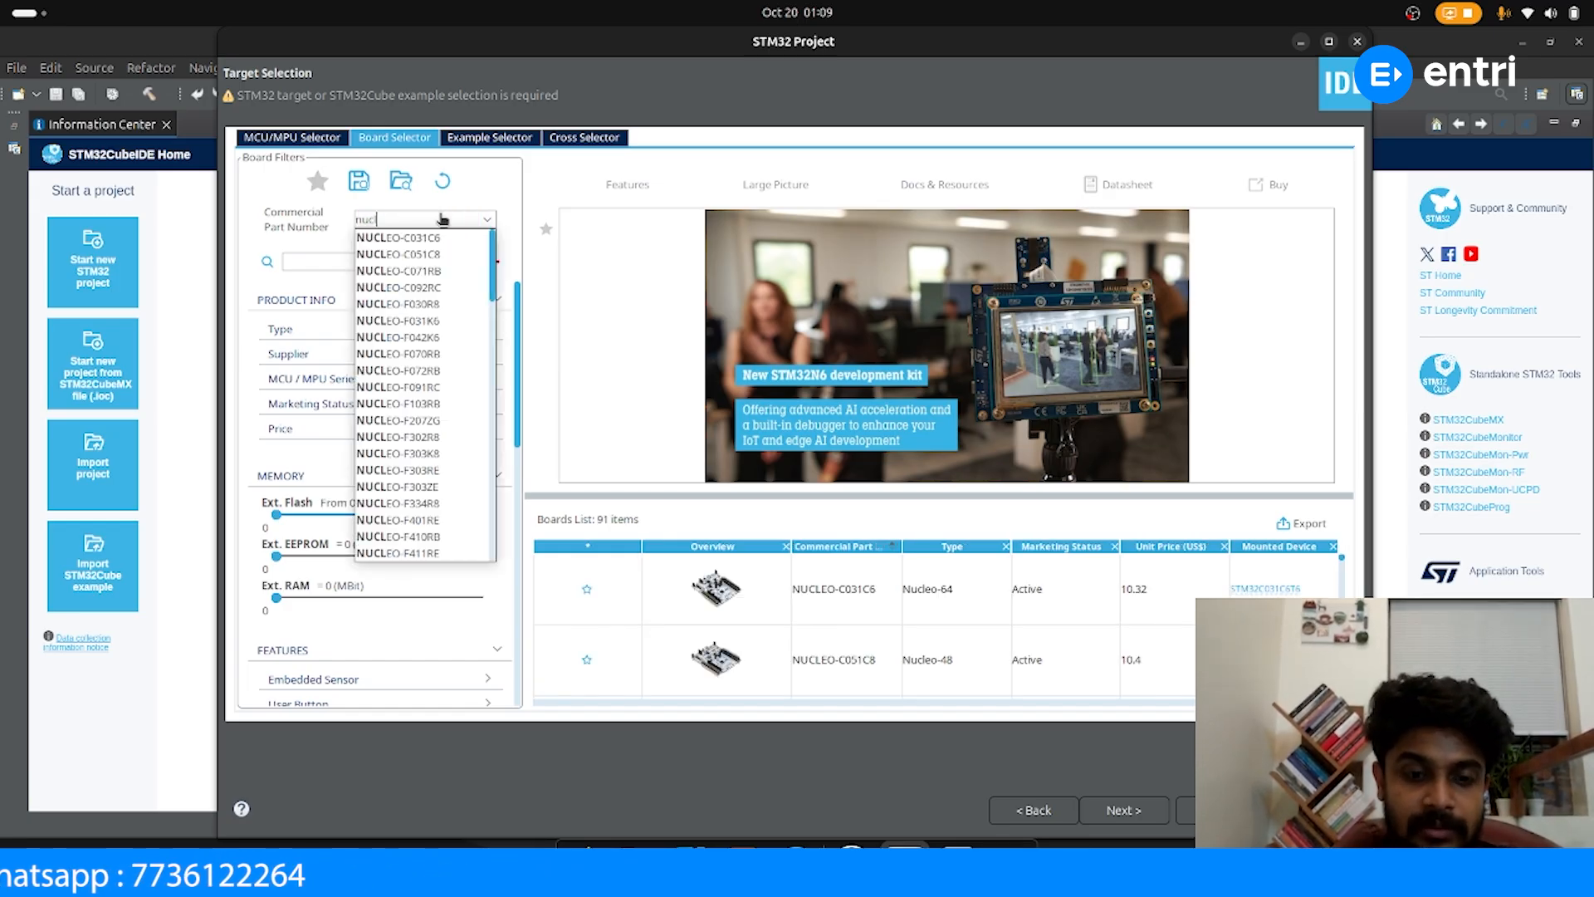
text(eo)
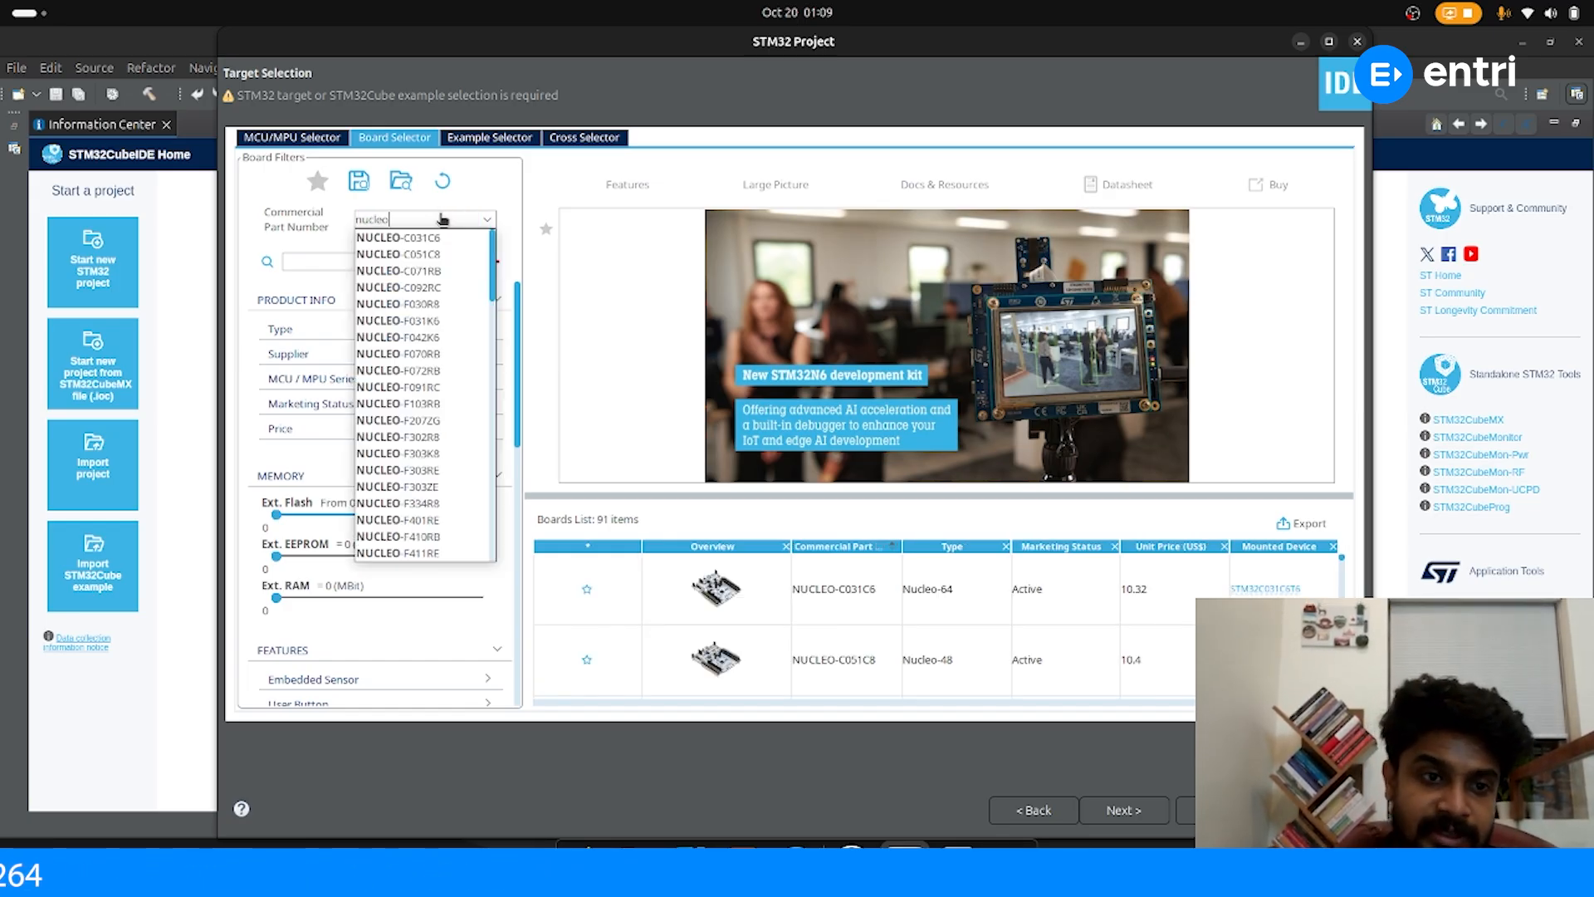
click(436, 407)
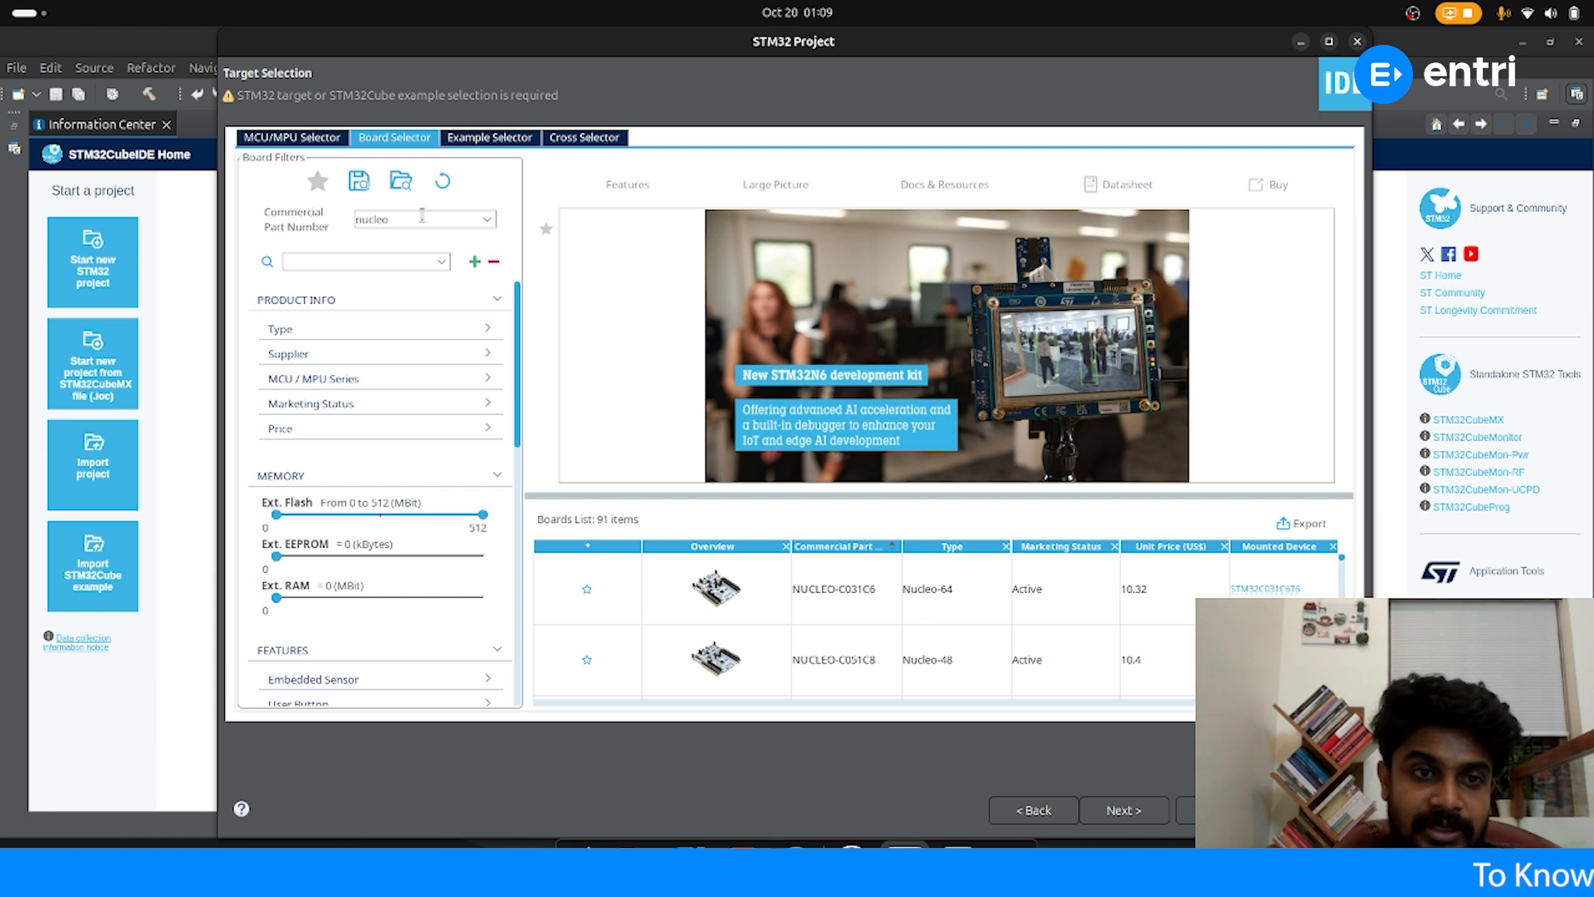
text(-)
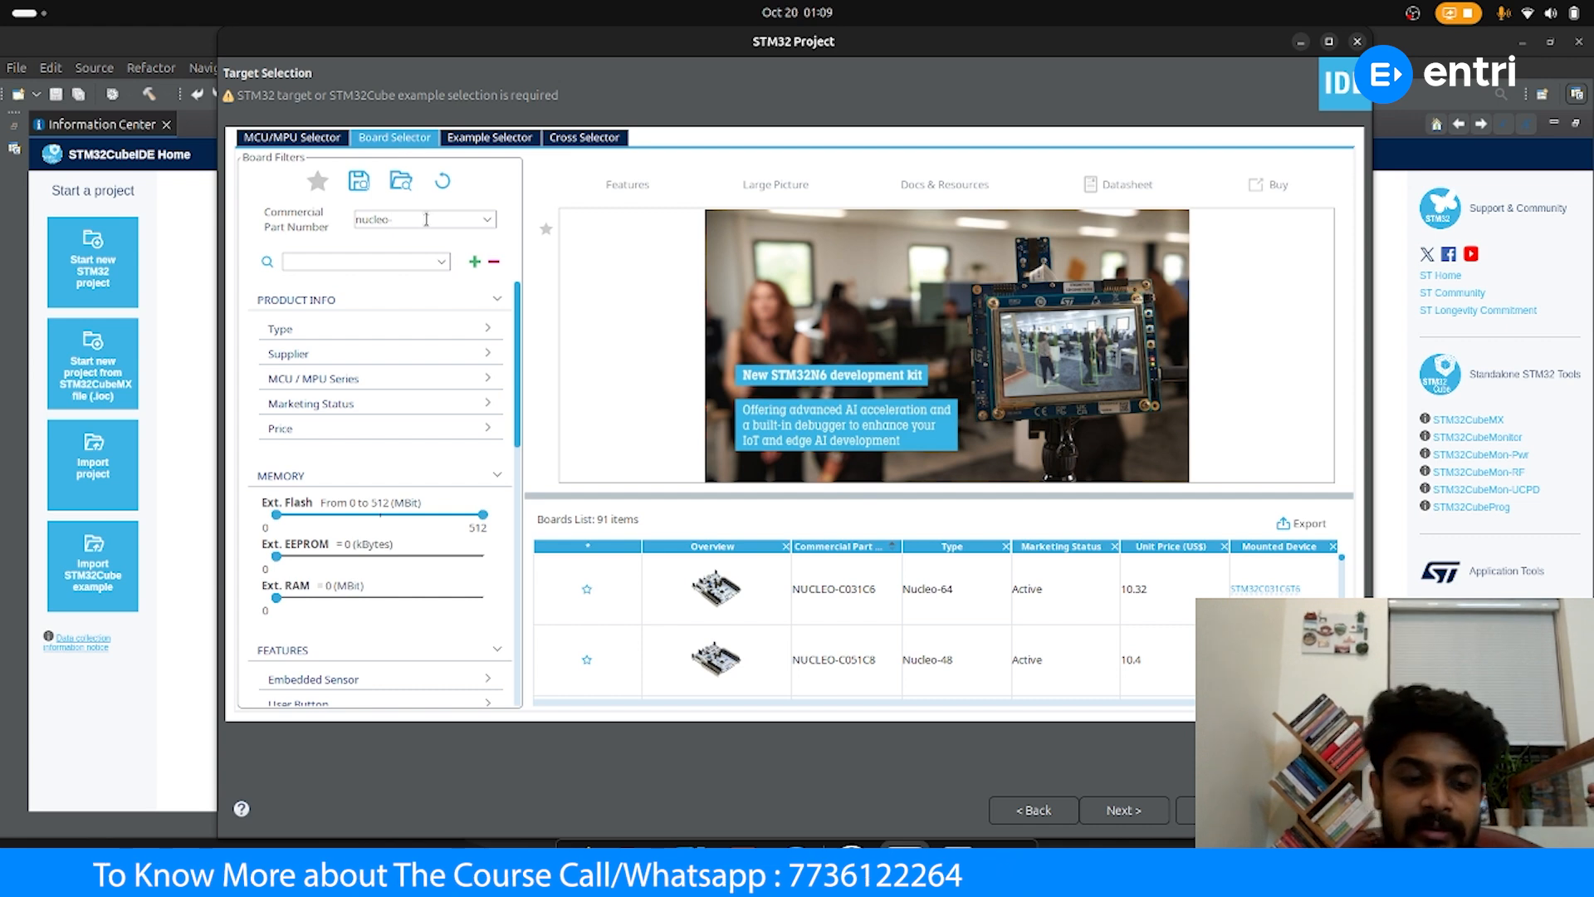
text(f4)
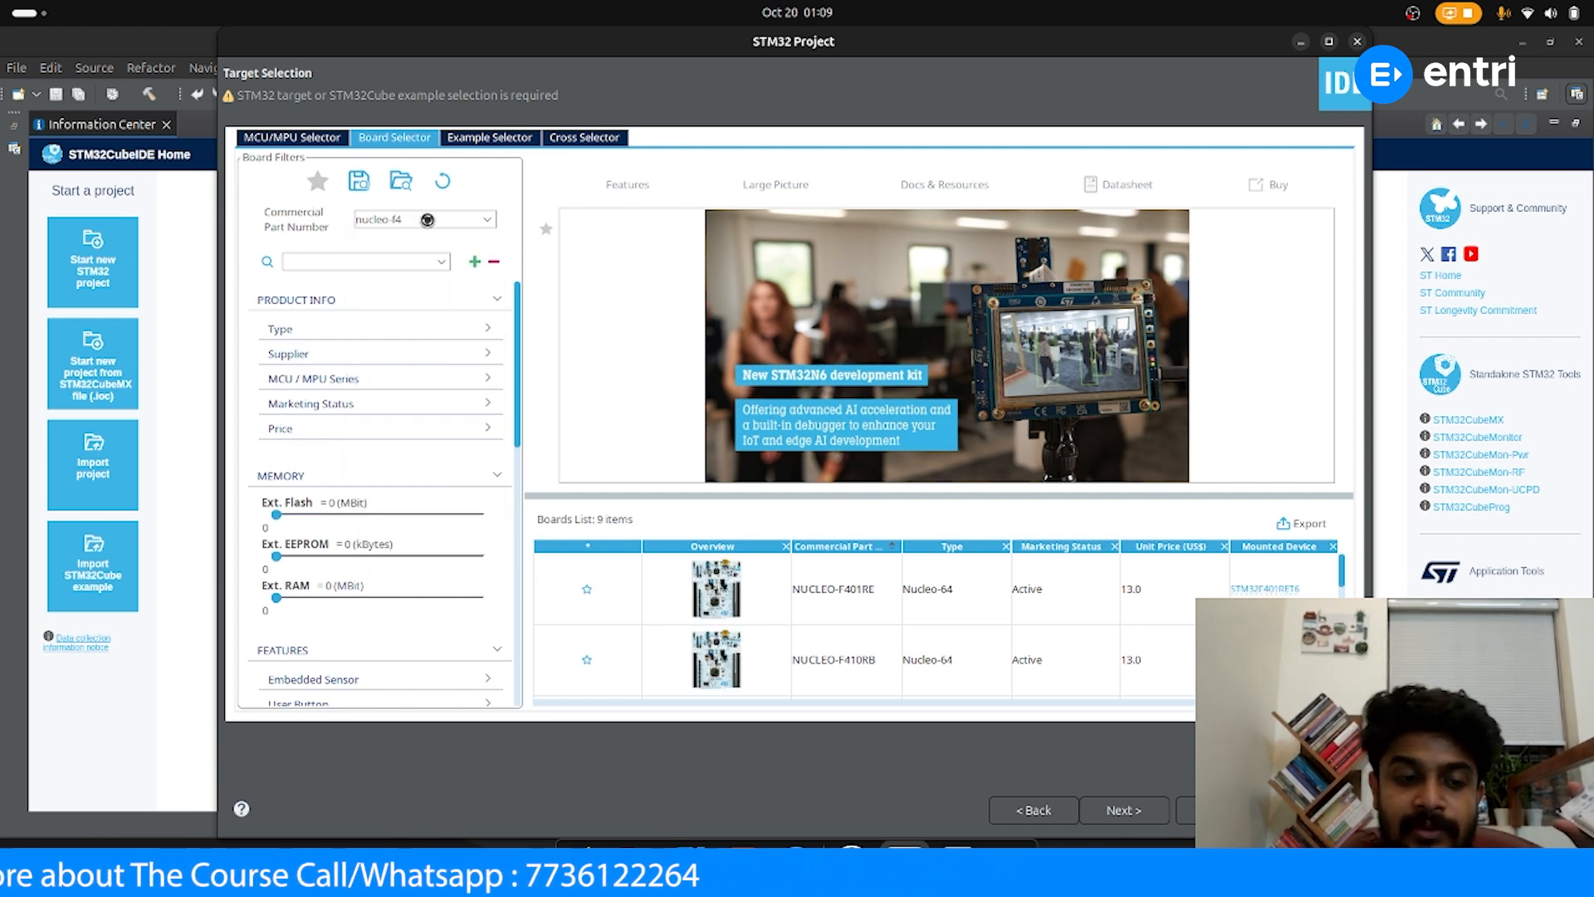
text(01)
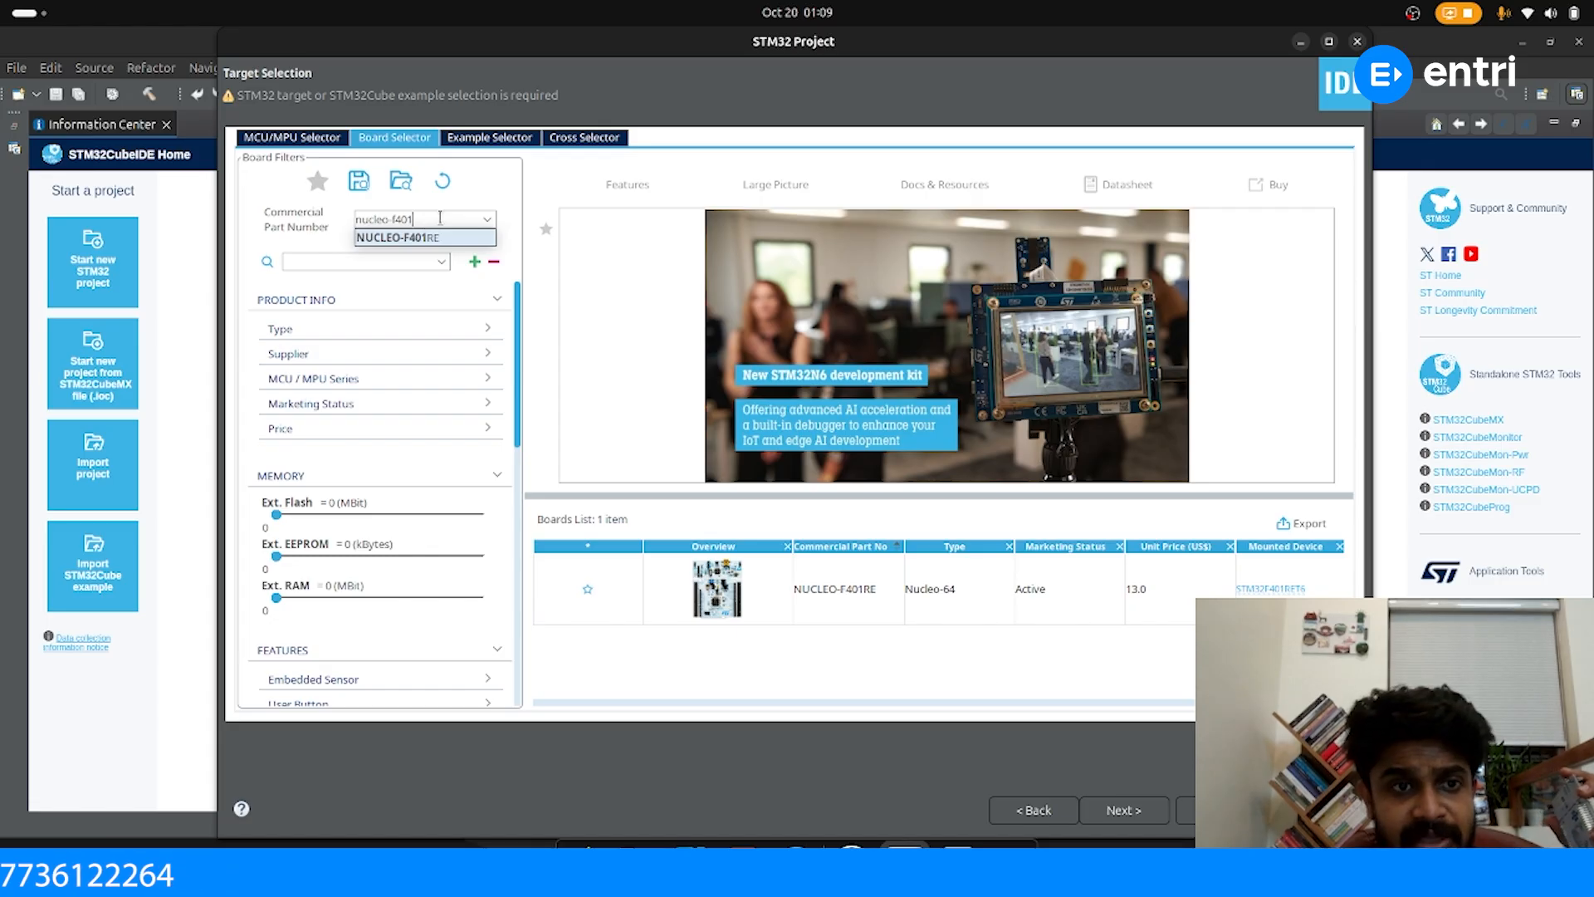
key(BackSpace)
key(BackSpace)
text(46)
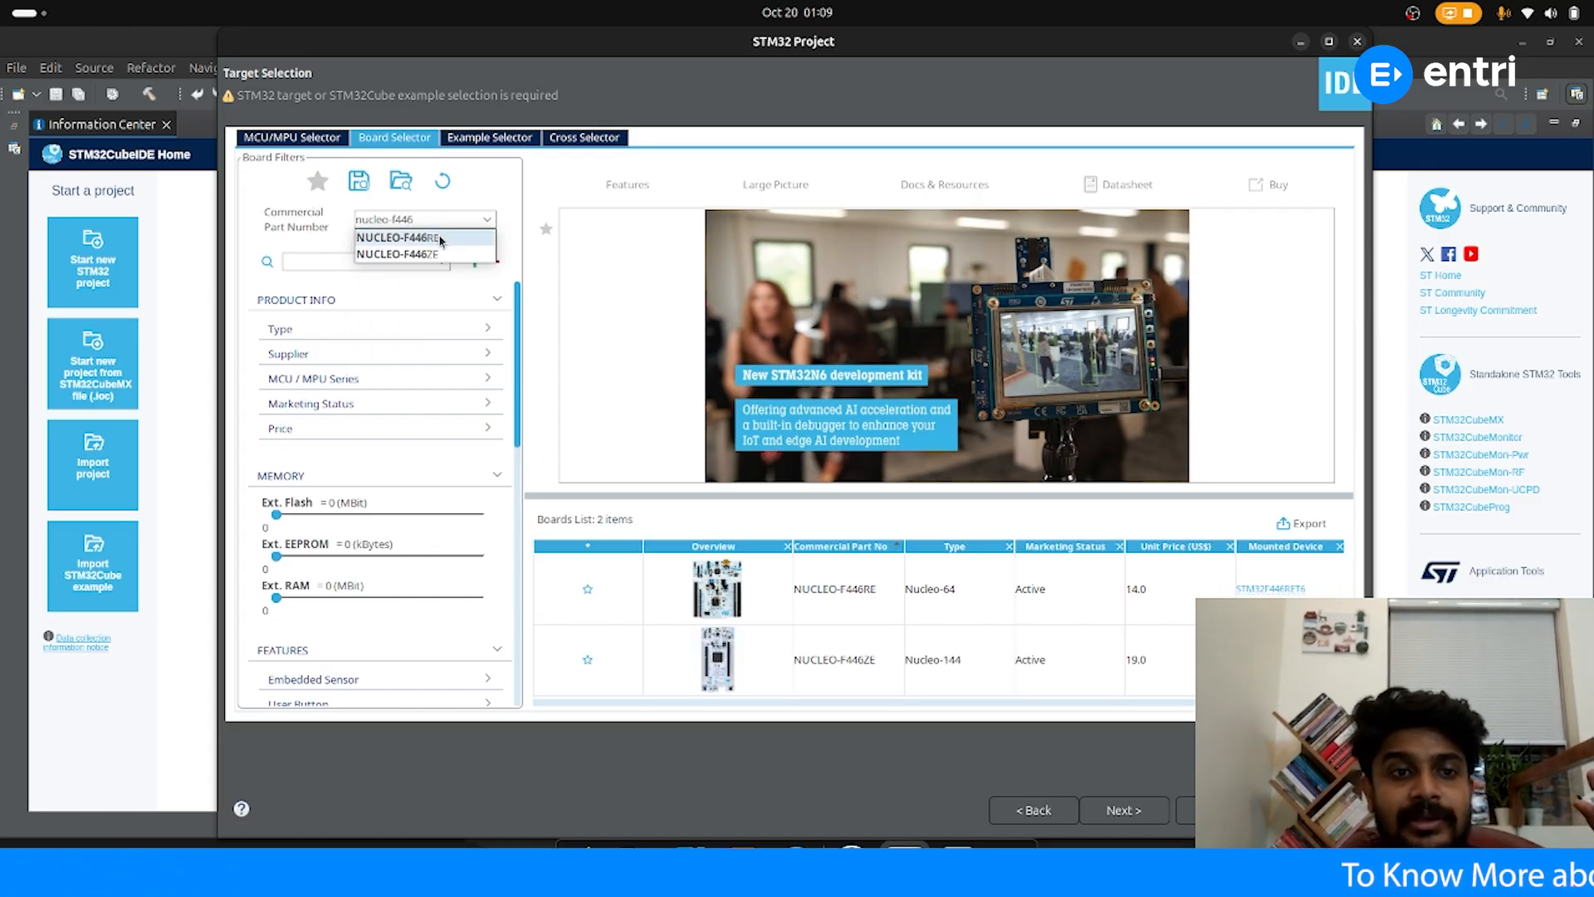
click(441, 238)
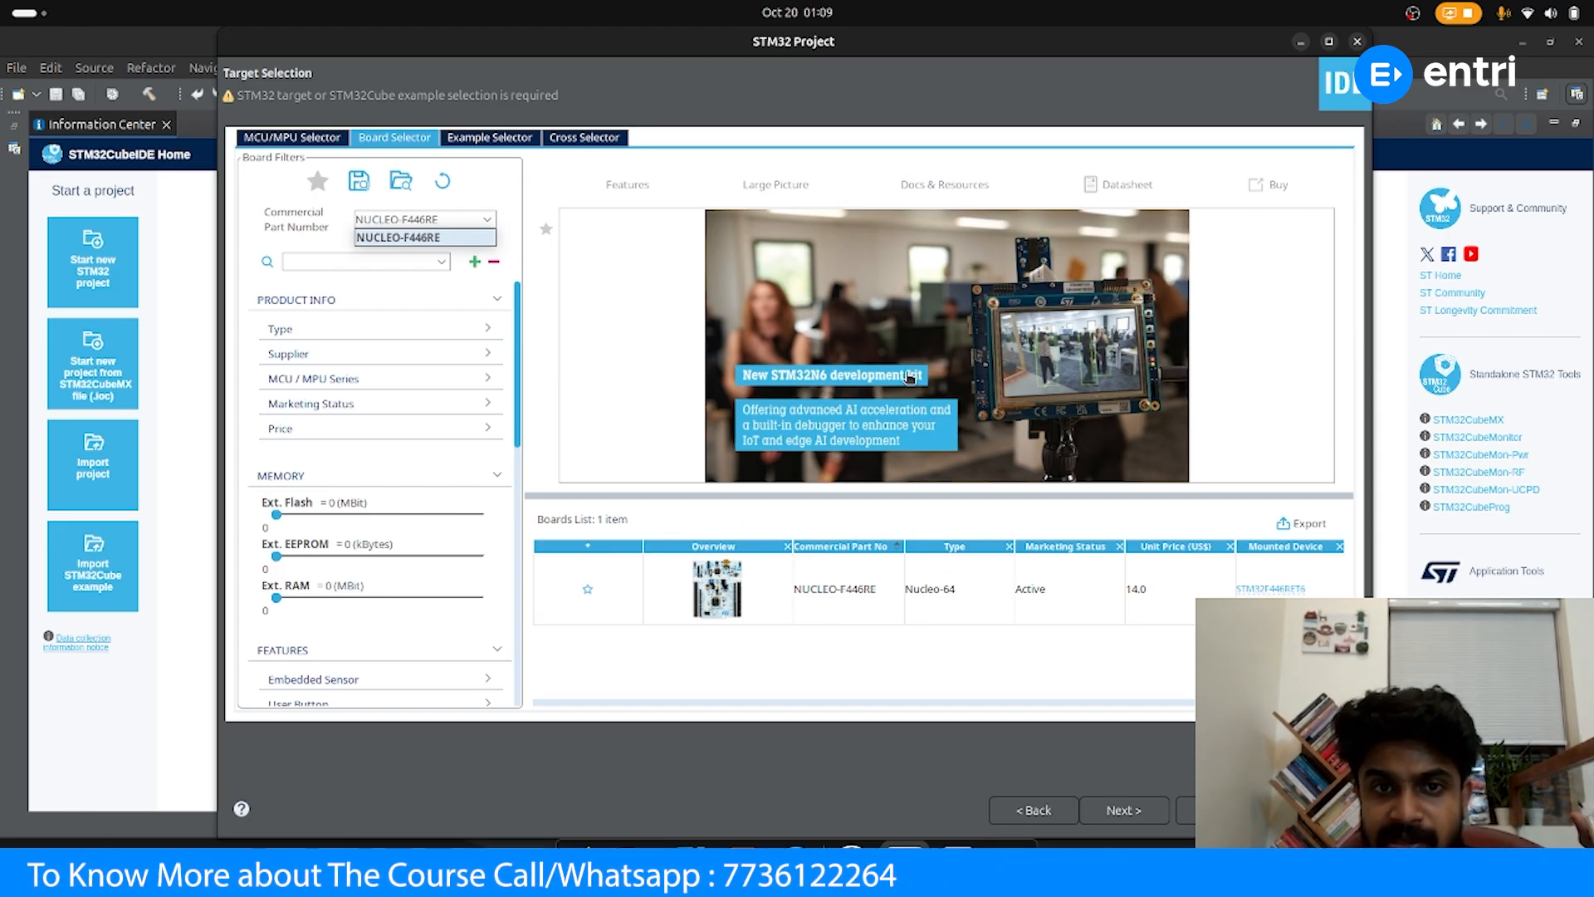
click(946, 184)
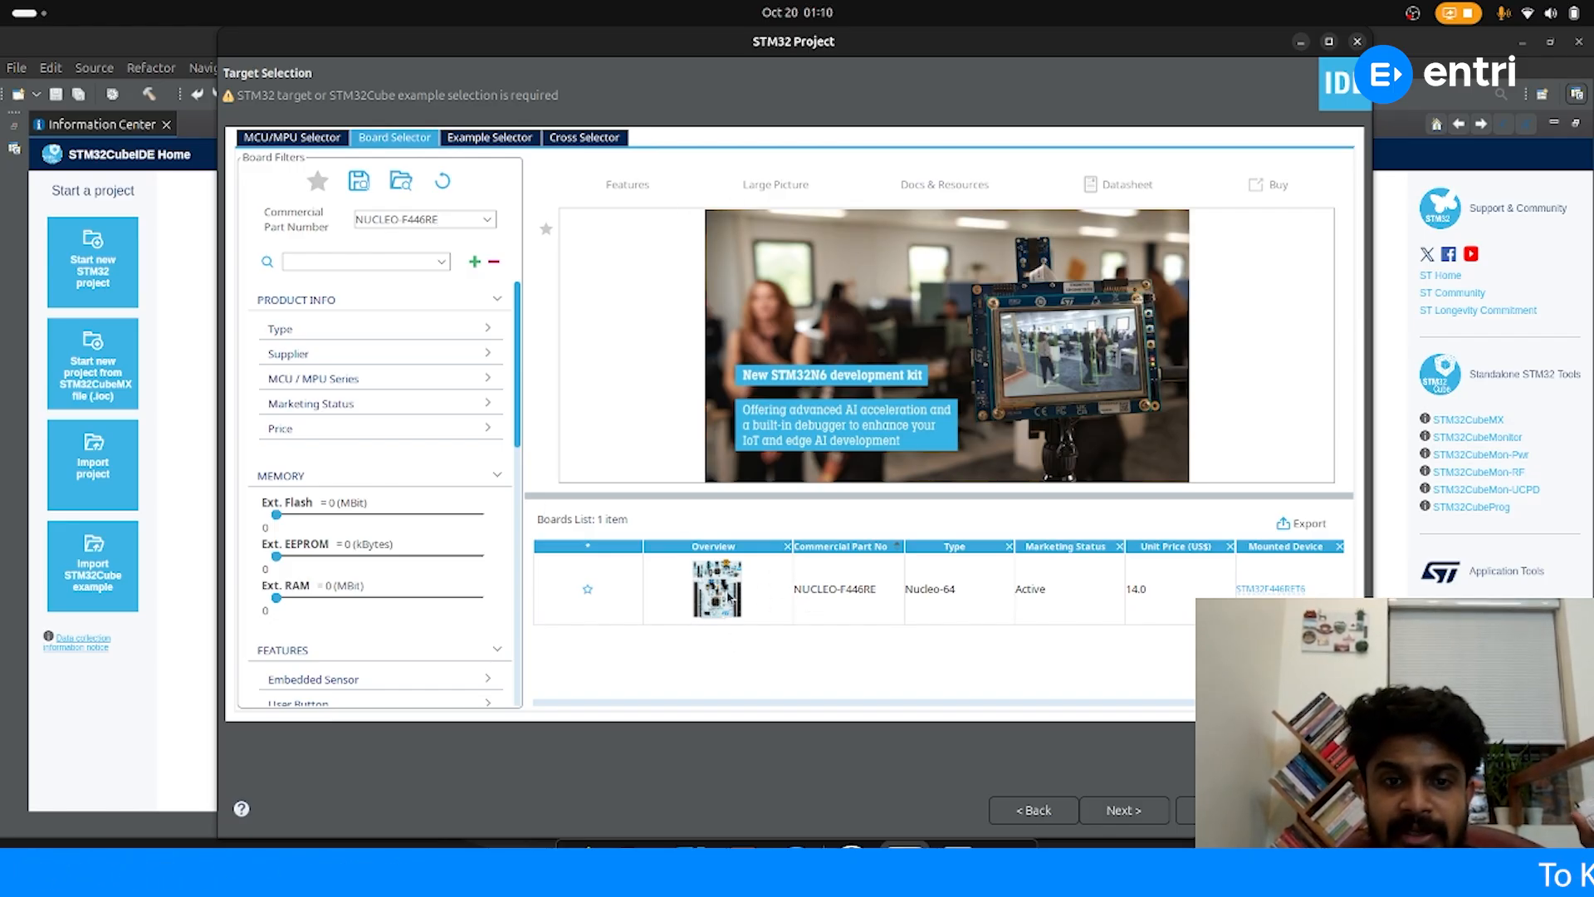
click(816, 590)
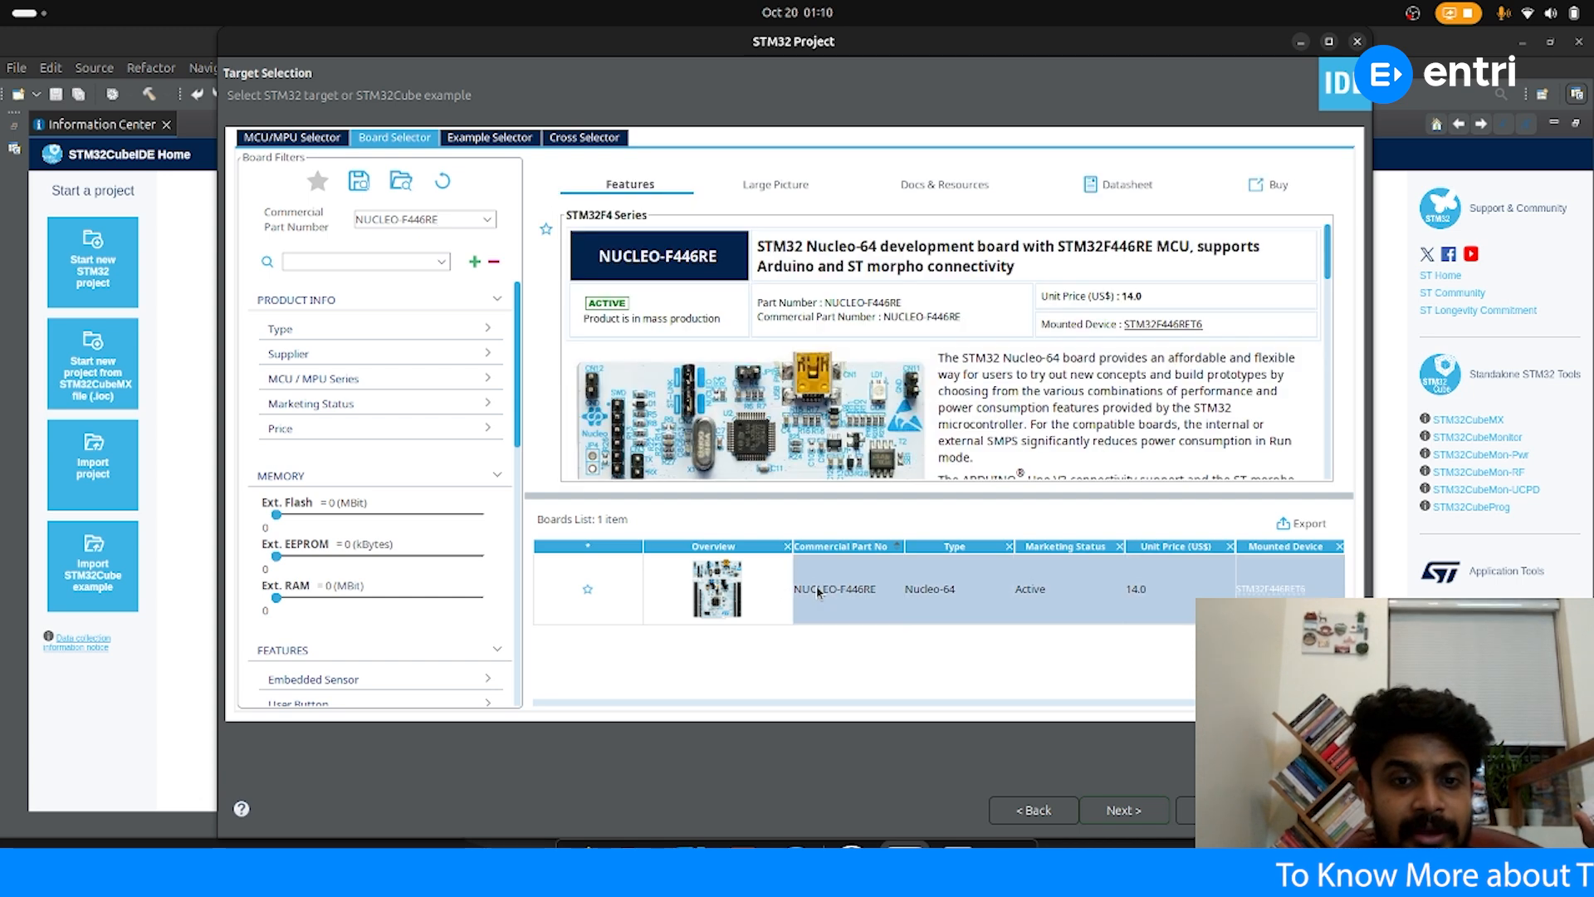
Look through the documentation and resource categories offered for the NUCLEO-F446RE board
click(953, 196)
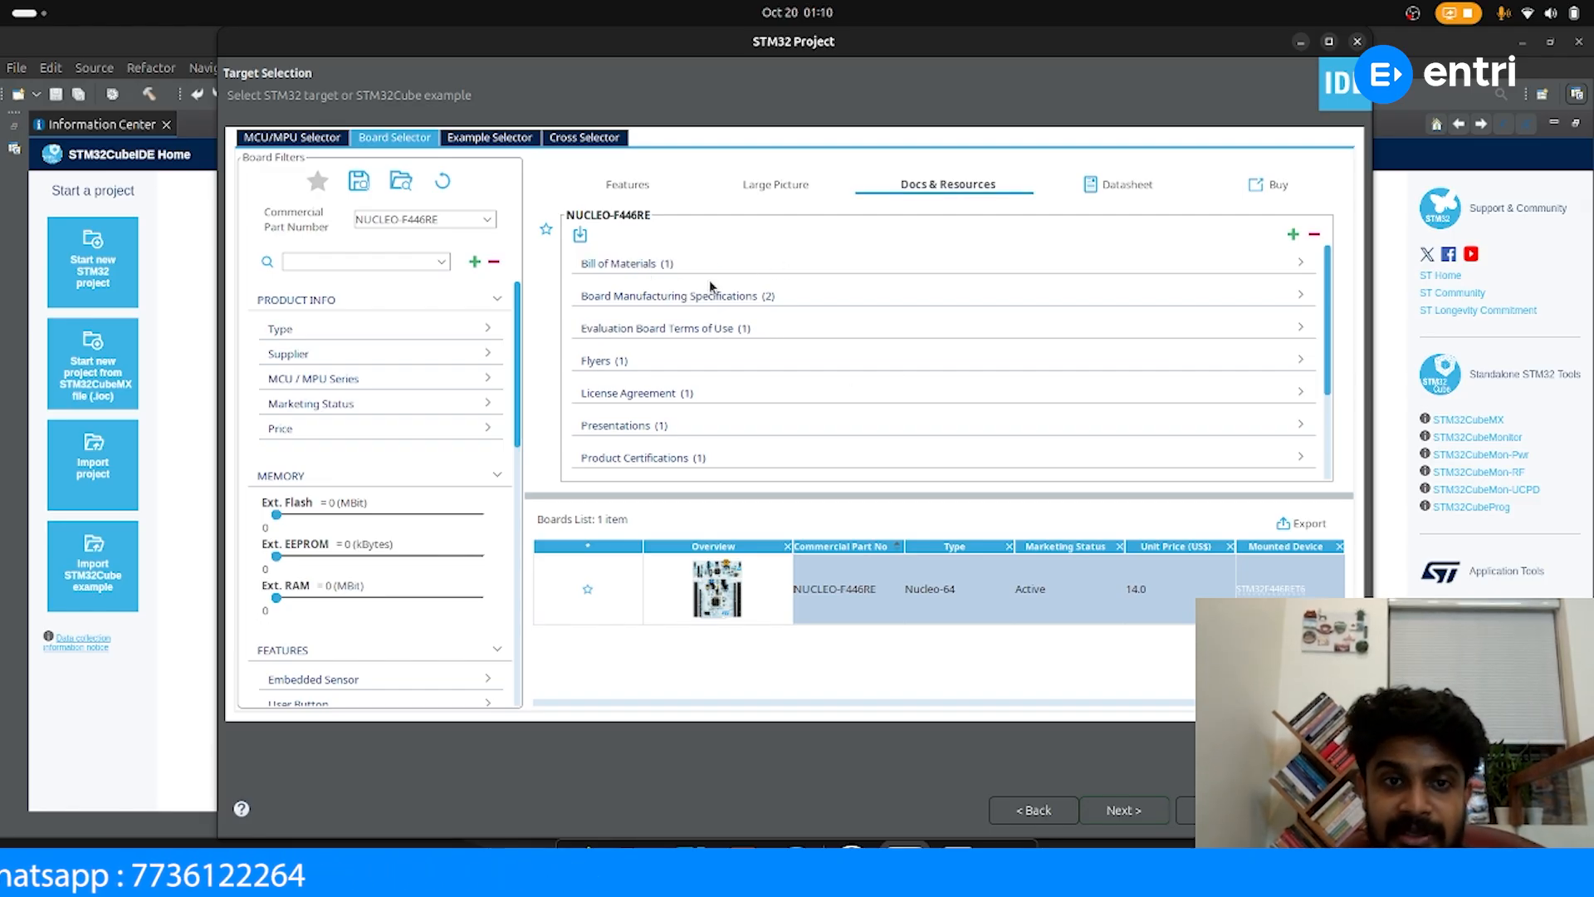
scroll(767, 362, down, 3)
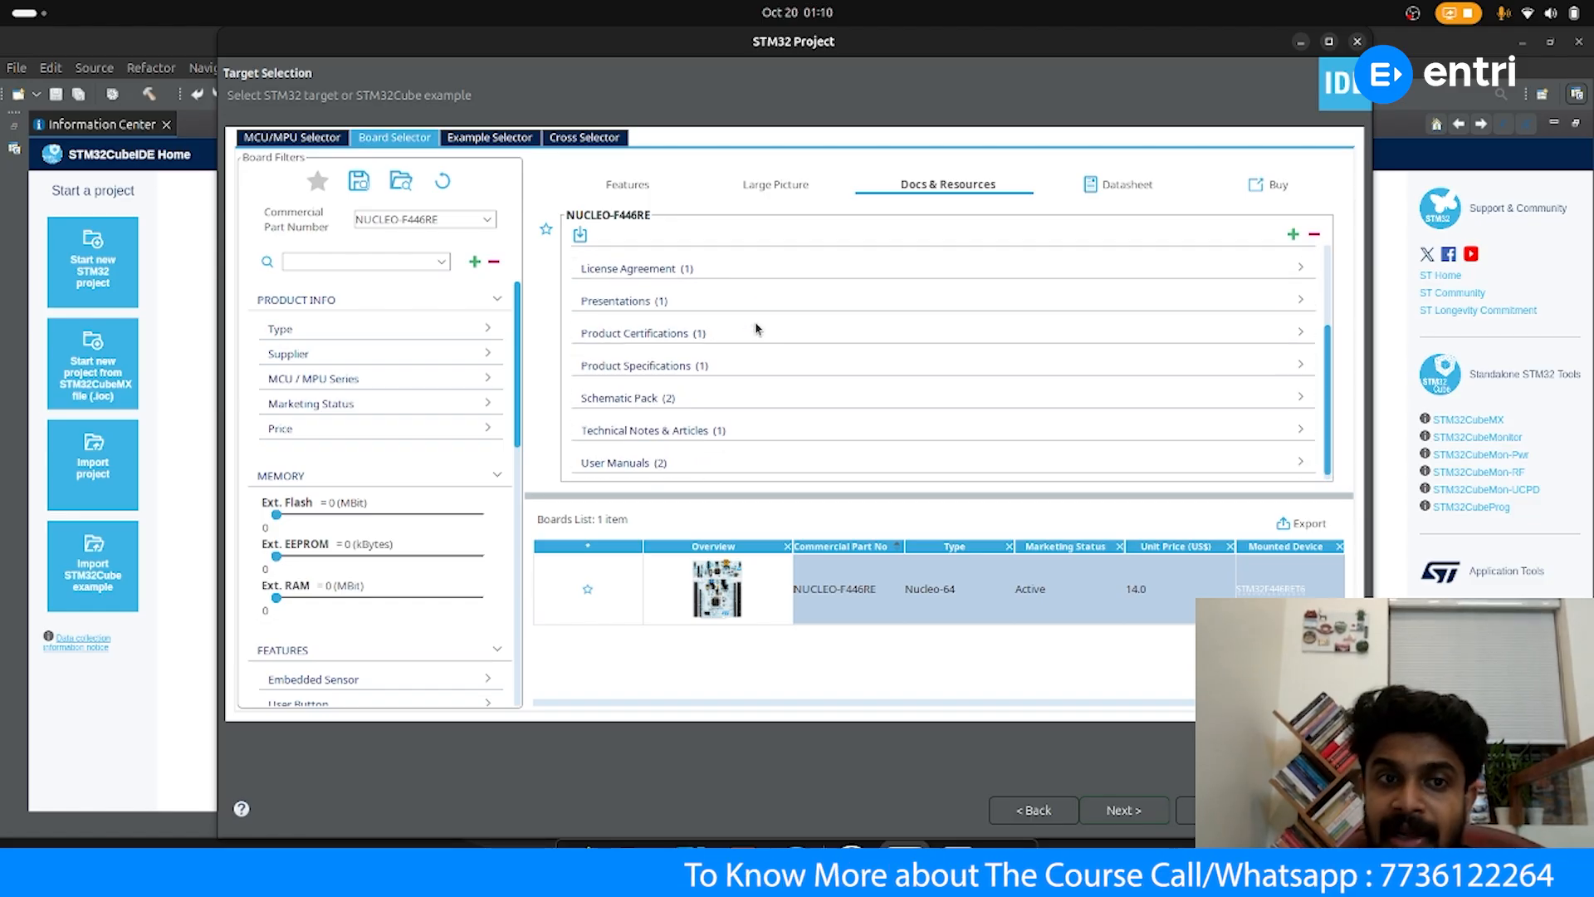
scroll(754, 328, up, 3)
scroll(758, 326, down, 3)
scroll(758, 326, up, 3)
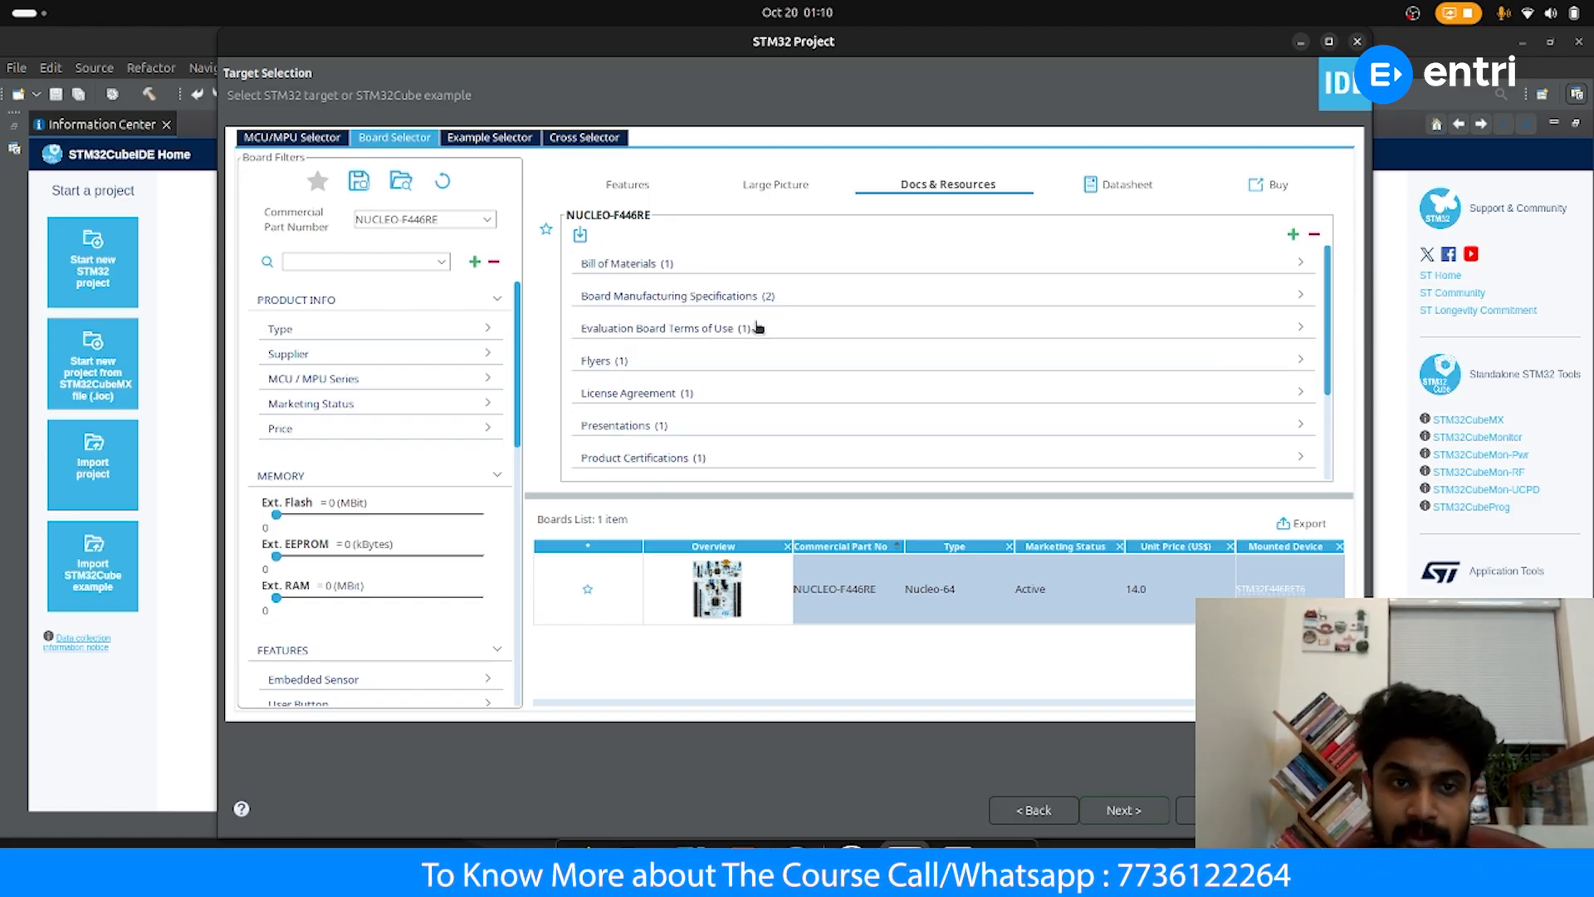
Open the NUCLEO-F446RE datasheet, skim the data brief's features, ordering information and revision history, and return to target selection
scroll(758, 327, down, 1)
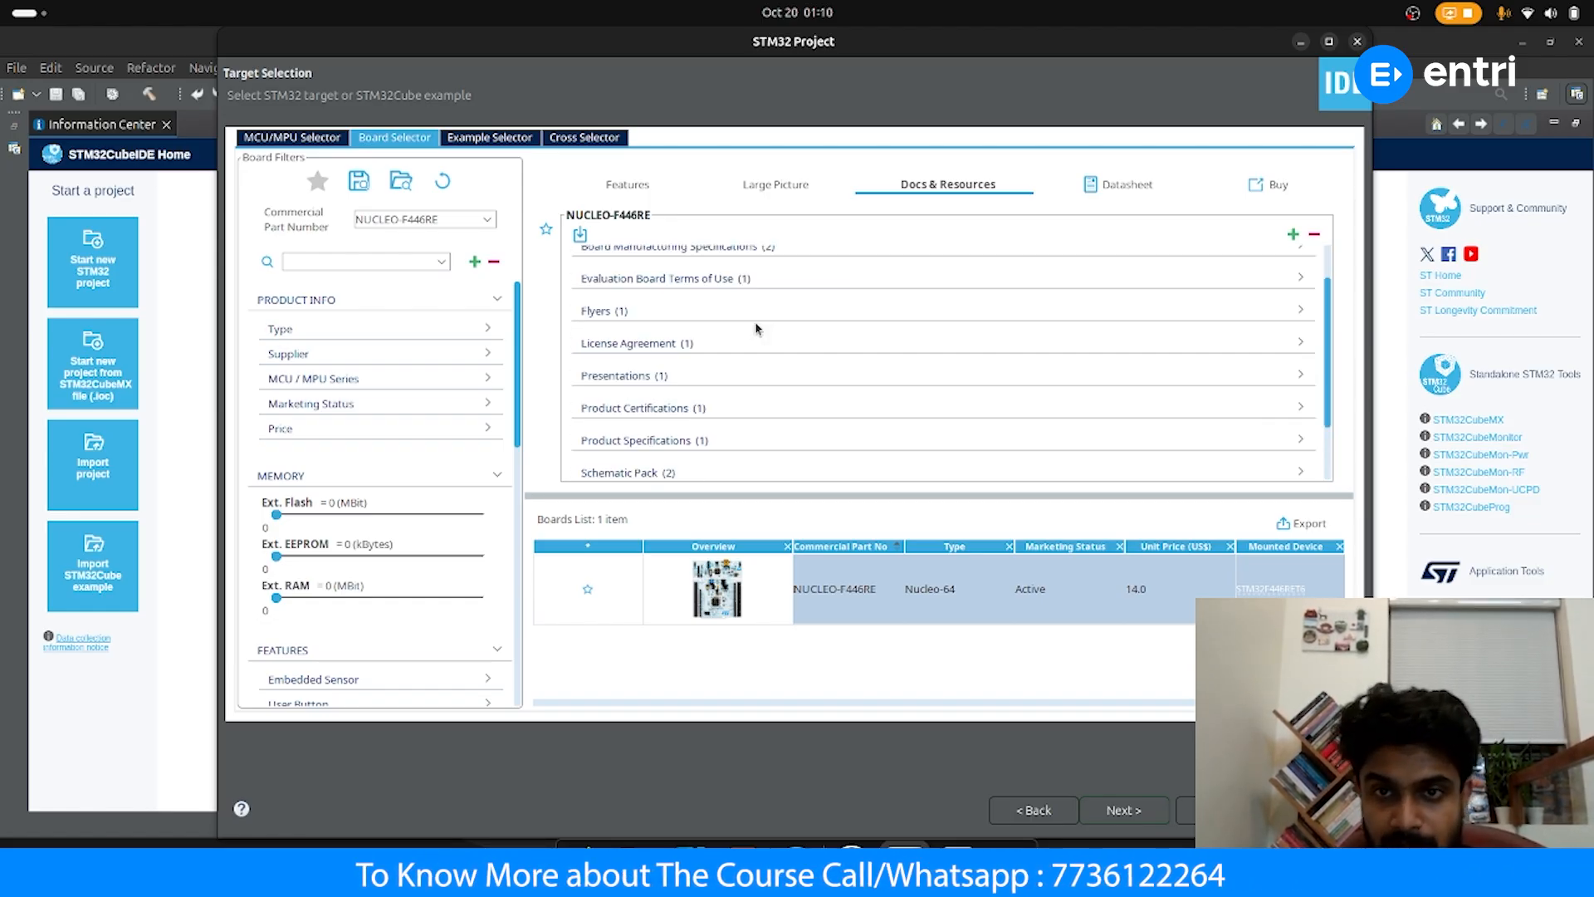
click(1134, 185)
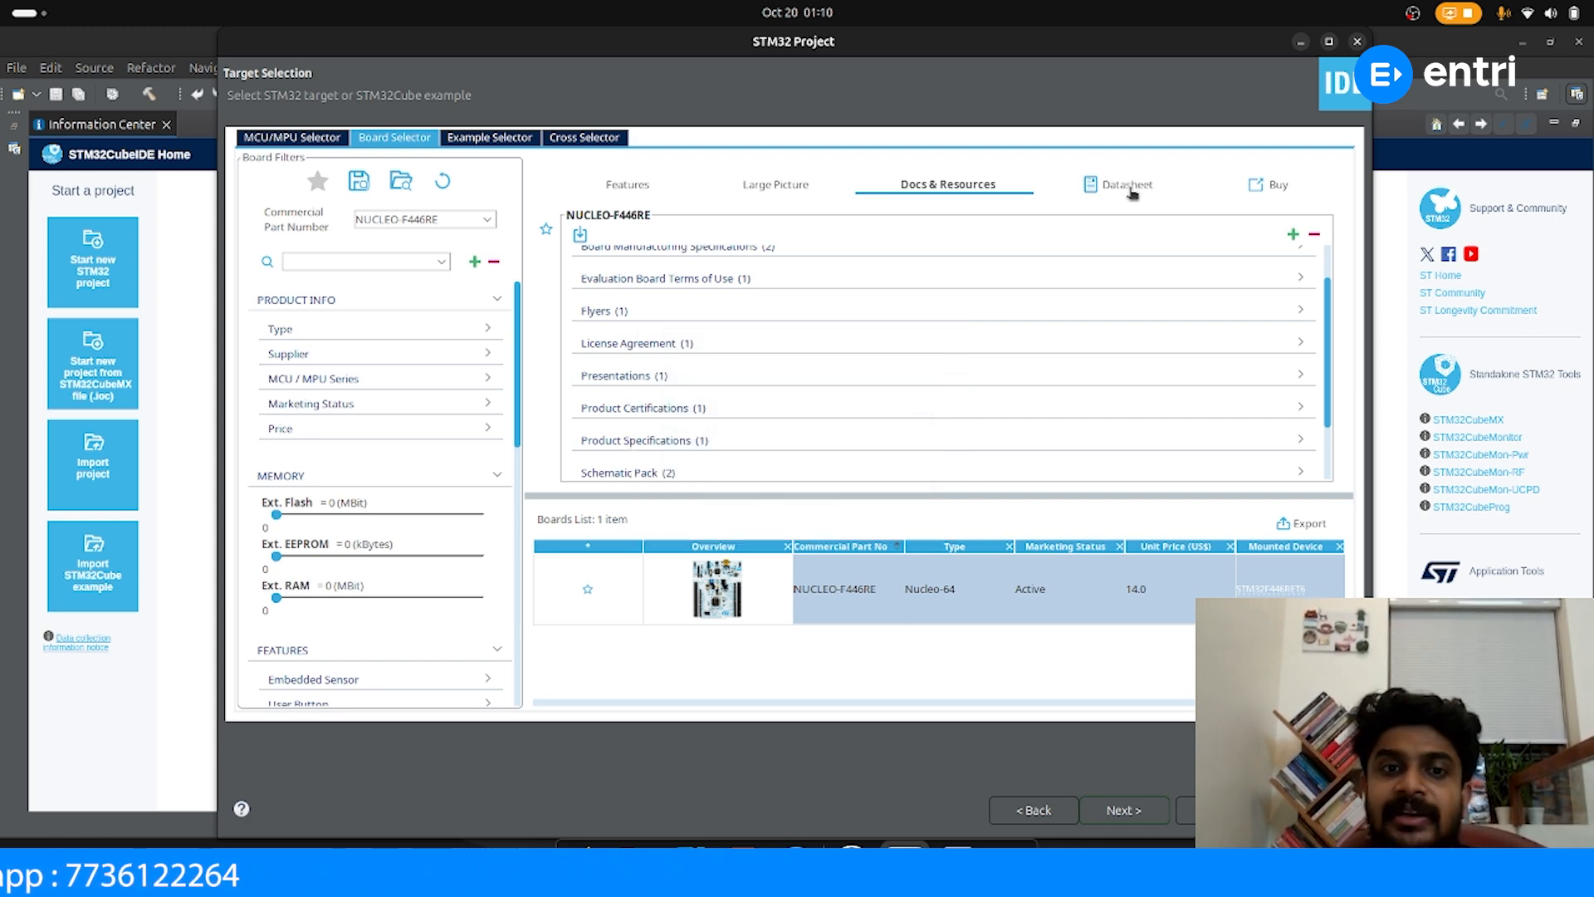
scroll(928, 406, down, 15)
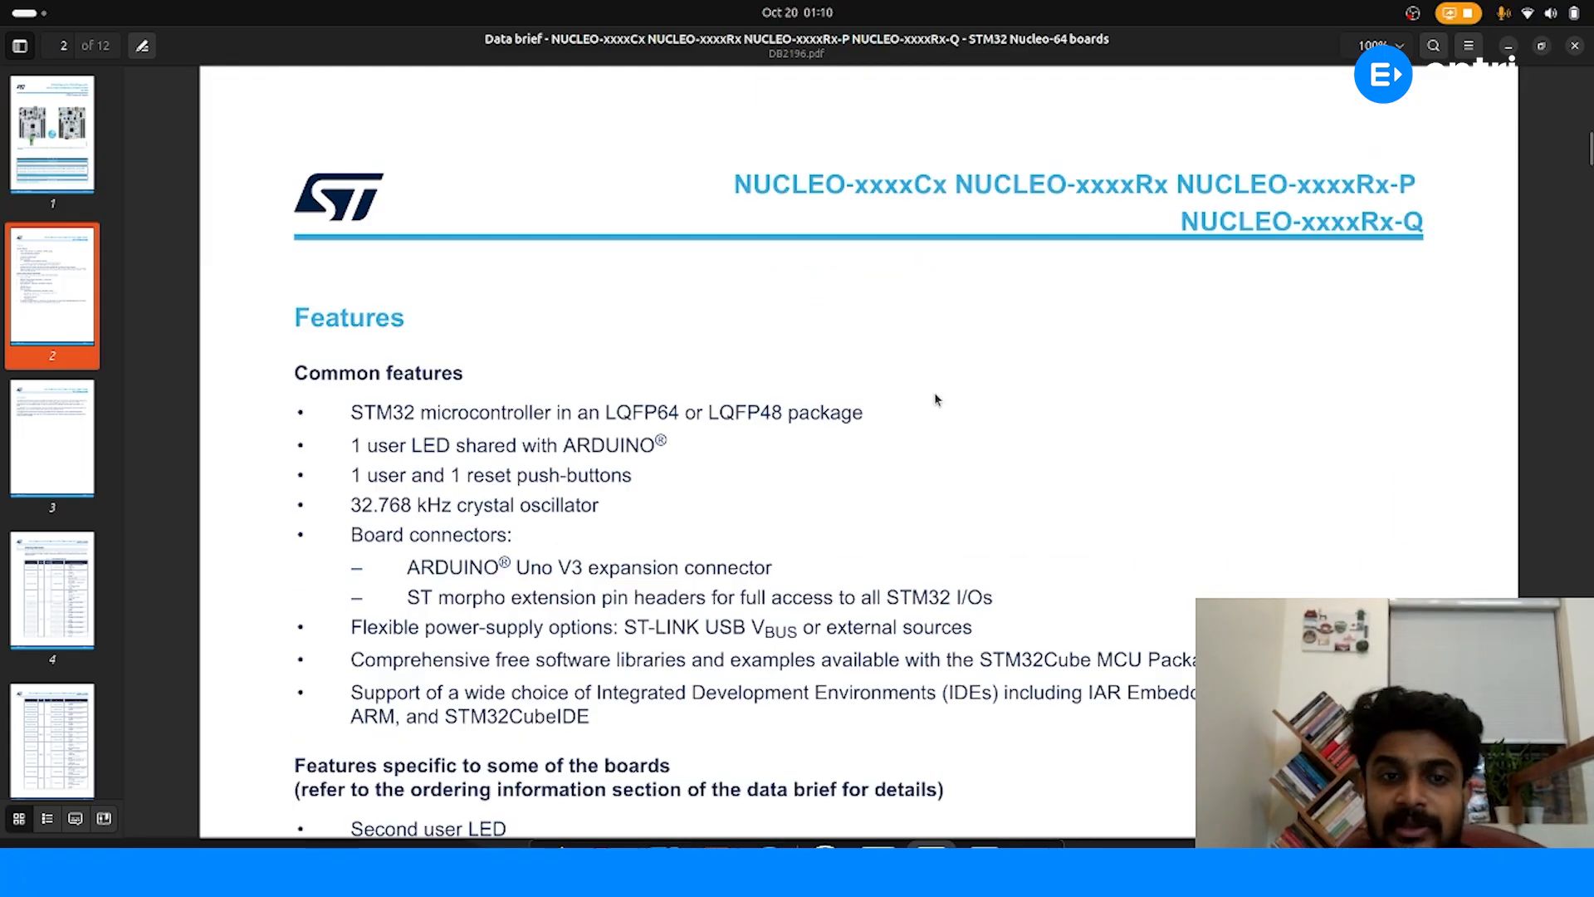
scroll(934, 392, down, 15)
scroll(934, 392, down, 20)
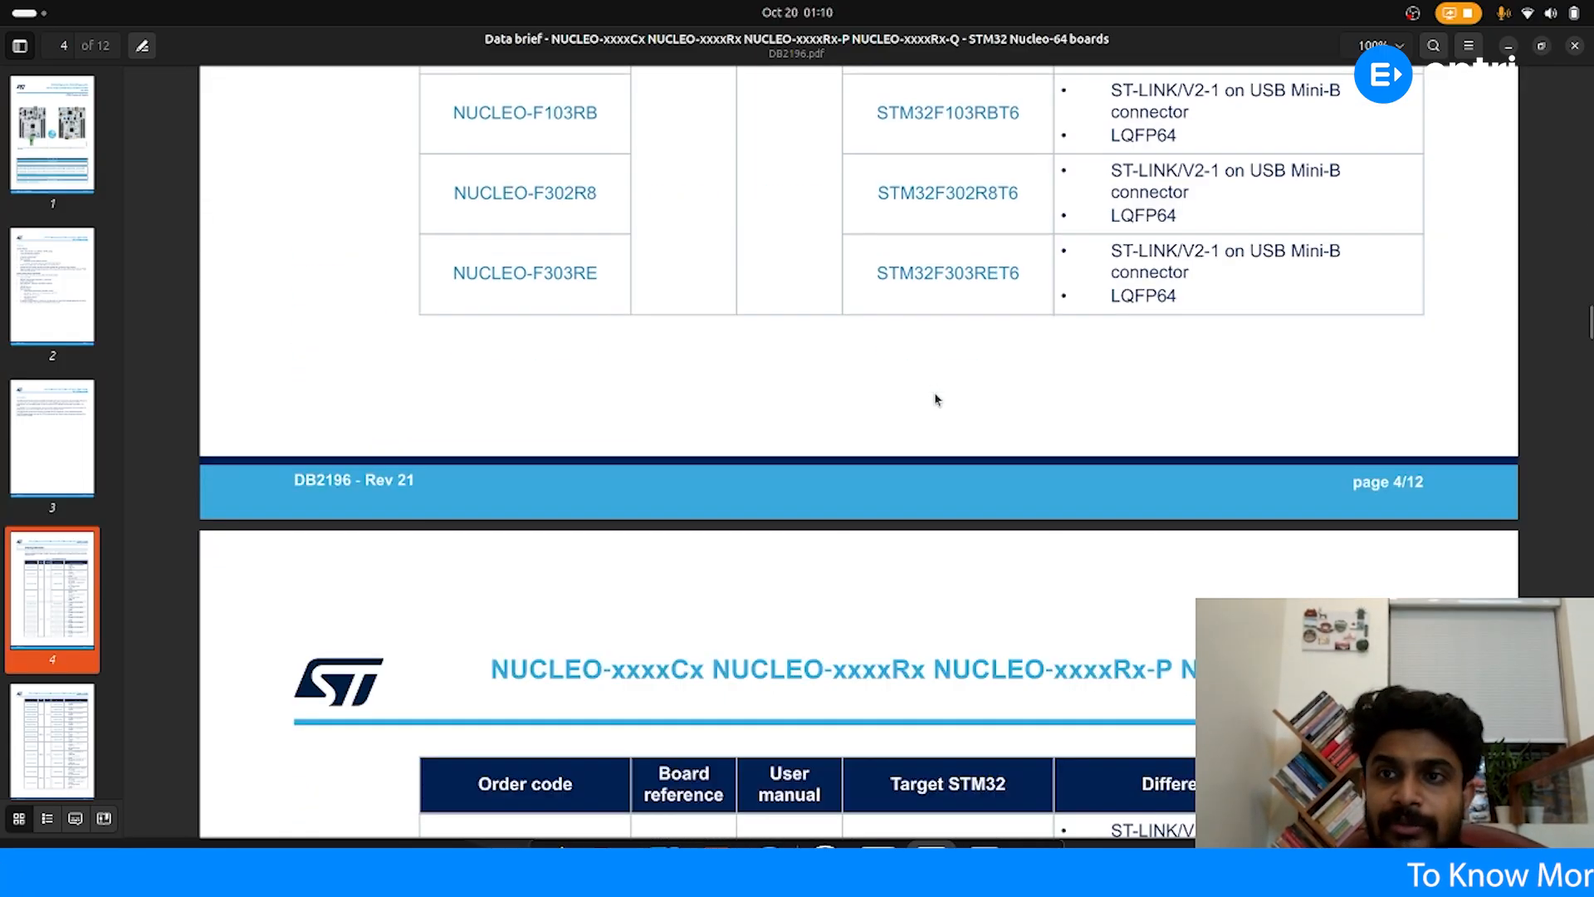
scroll(936, 399, down, 20)
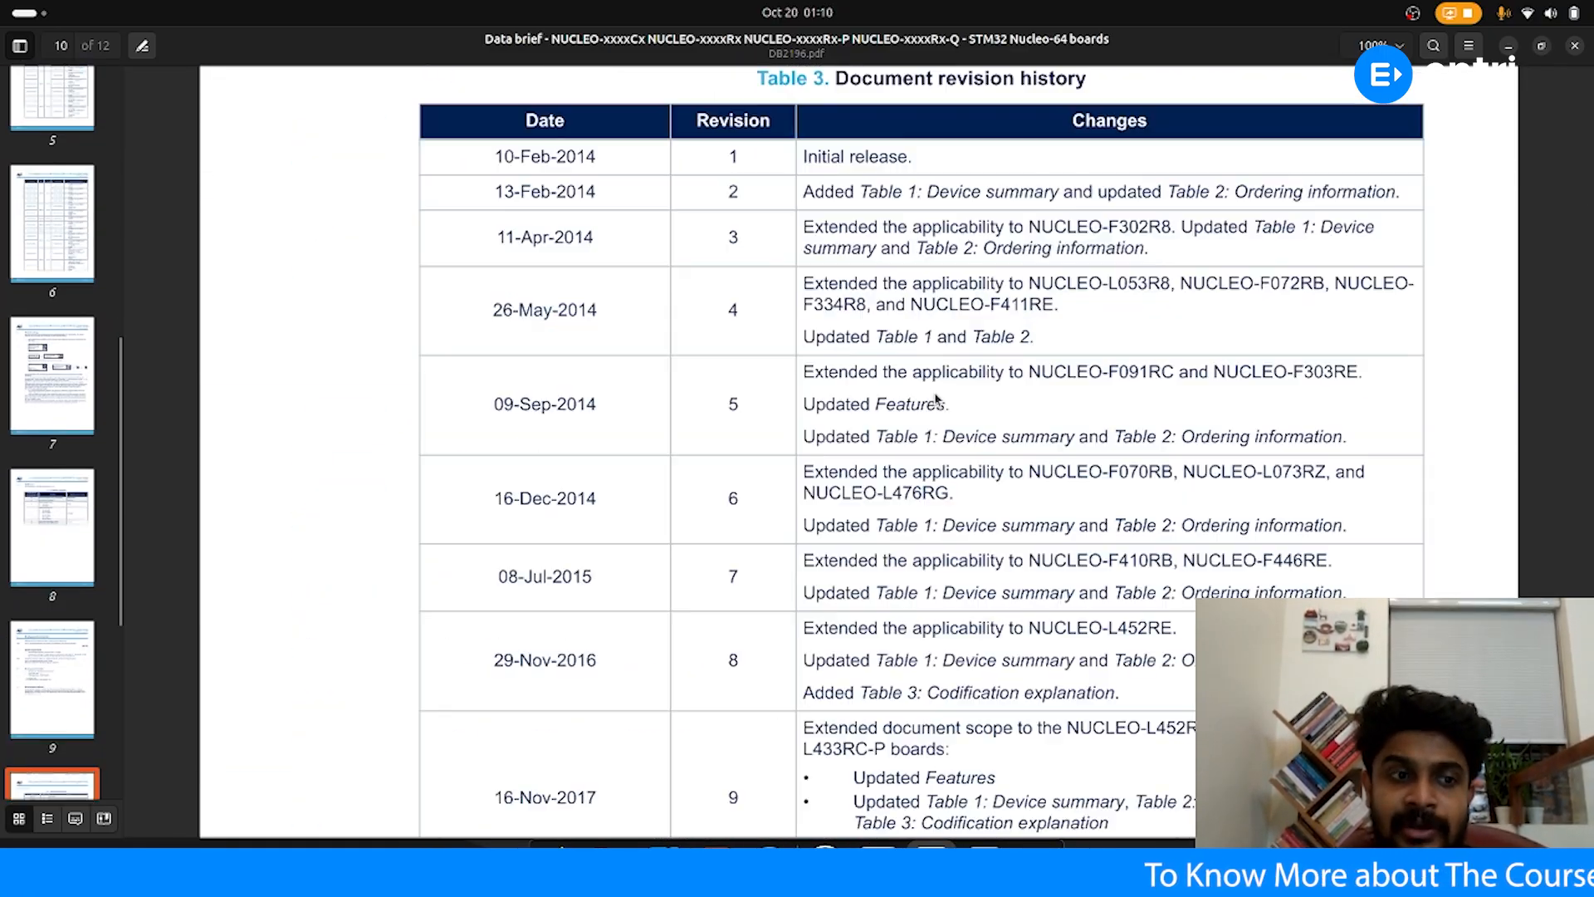
scroll(936, 399, up, 15)
scroll(935, 400, up, 20)
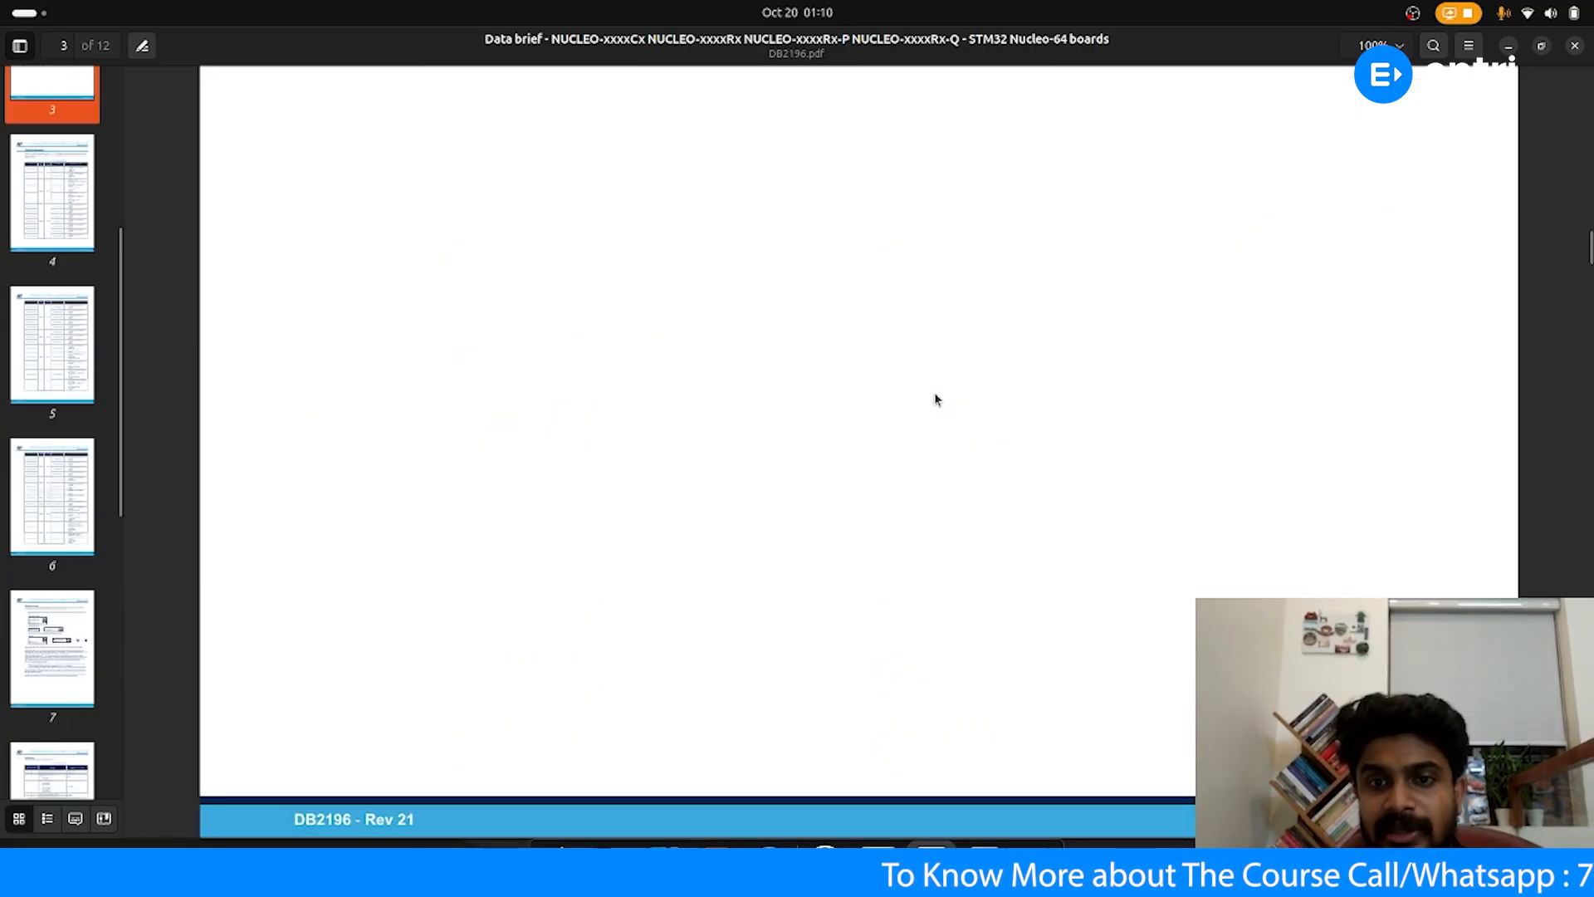
scroll(1466, 133, up, 10)
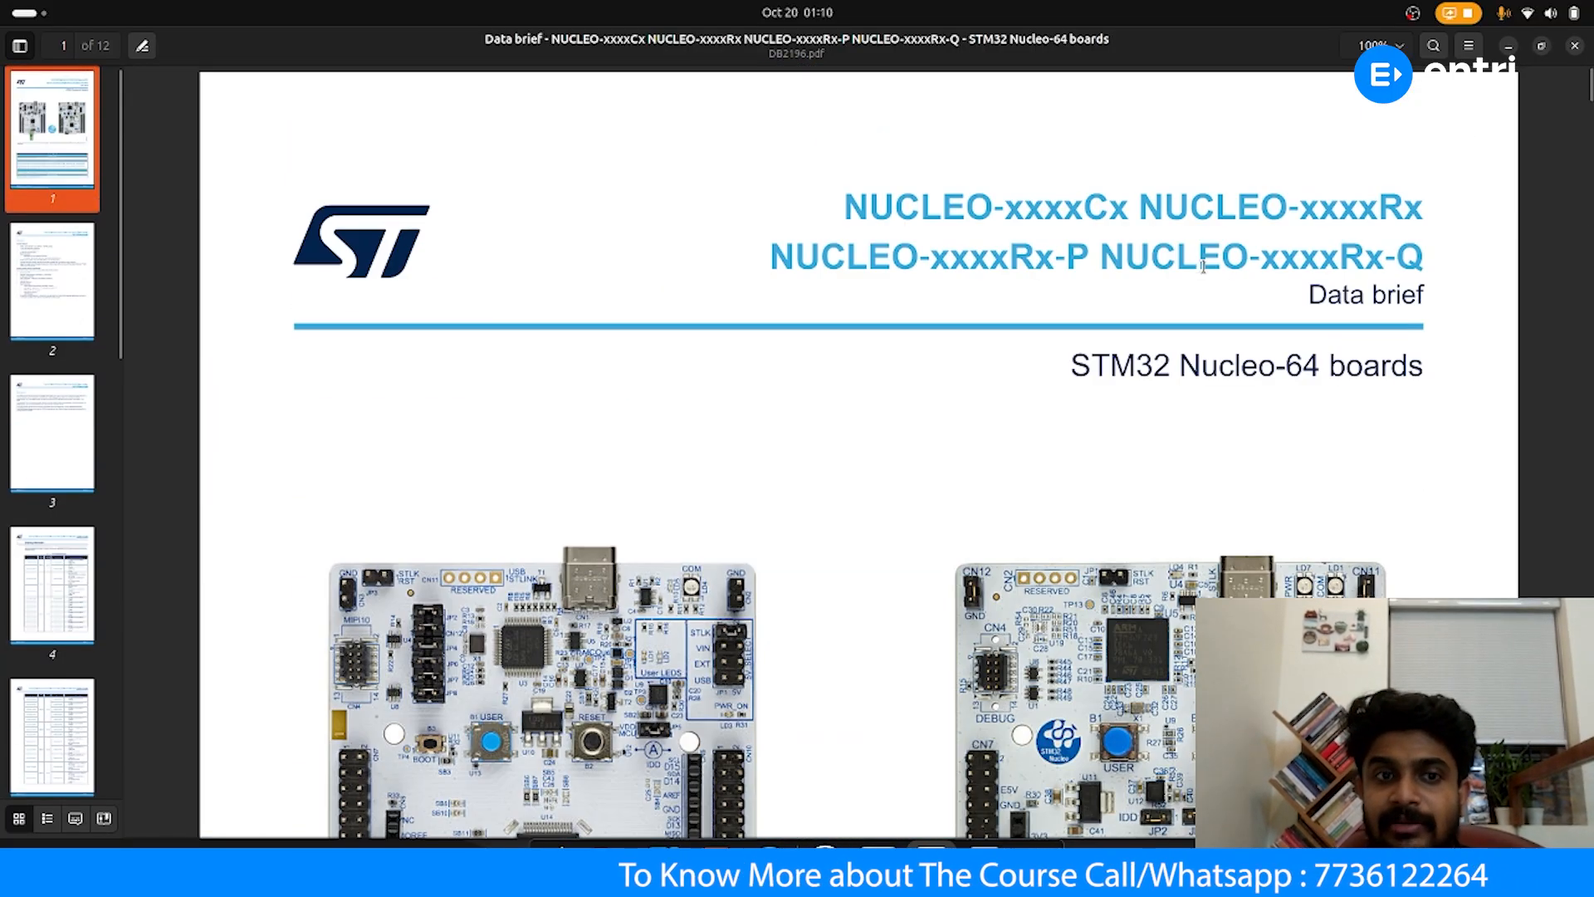
scroll(1465, 132, down, 8)
scroll(1465, 133, up, 4)
scroll(1506, 56, up, 5)
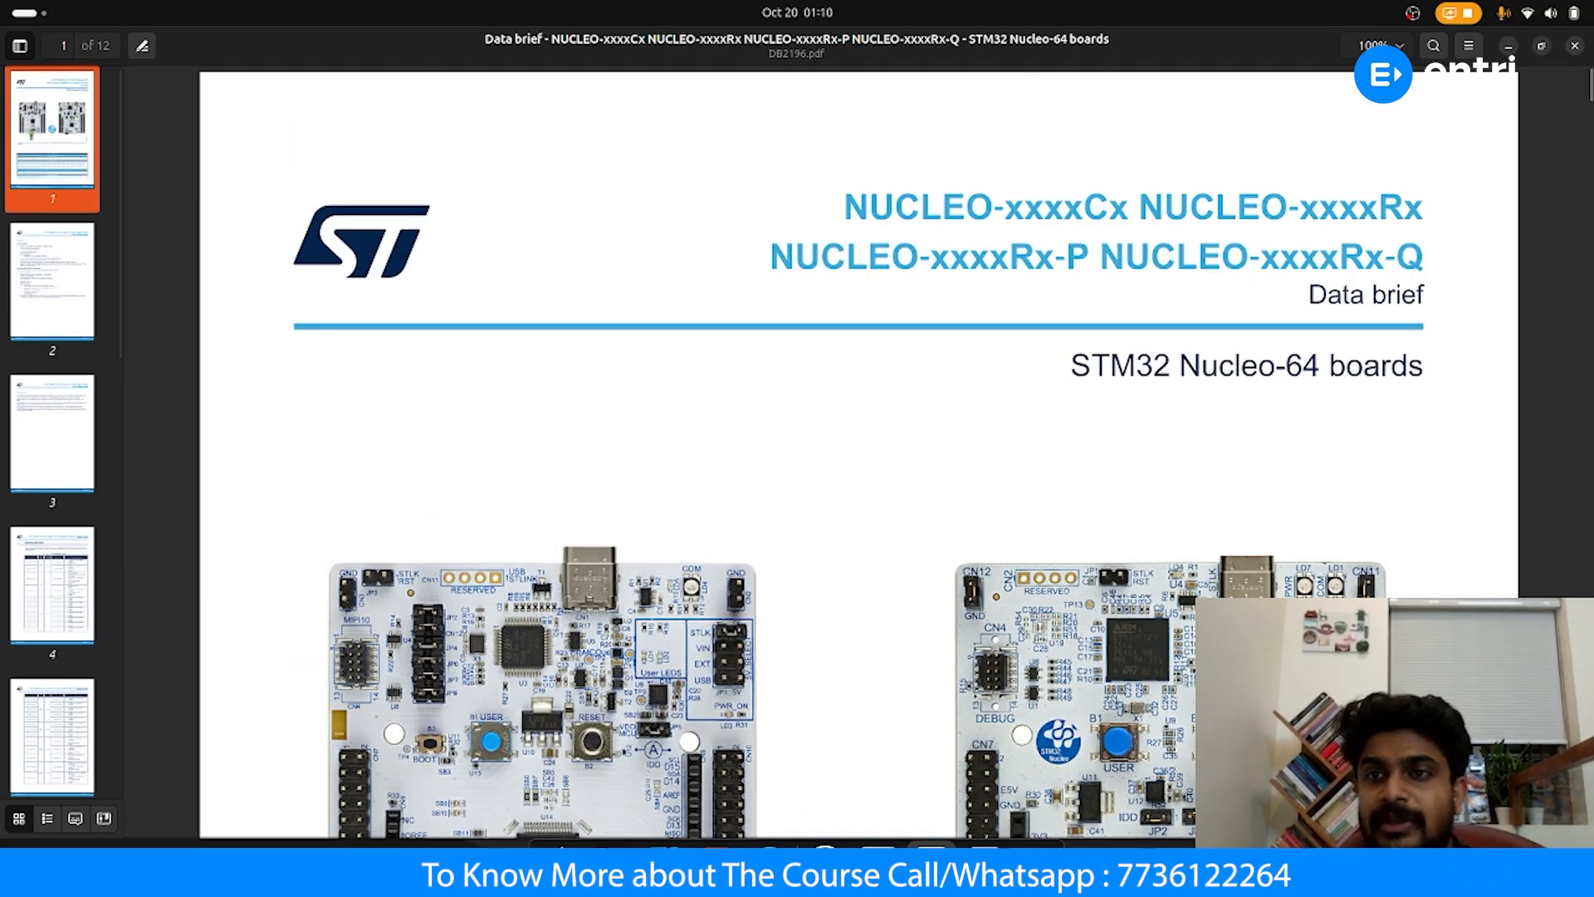
click(1507, 52)
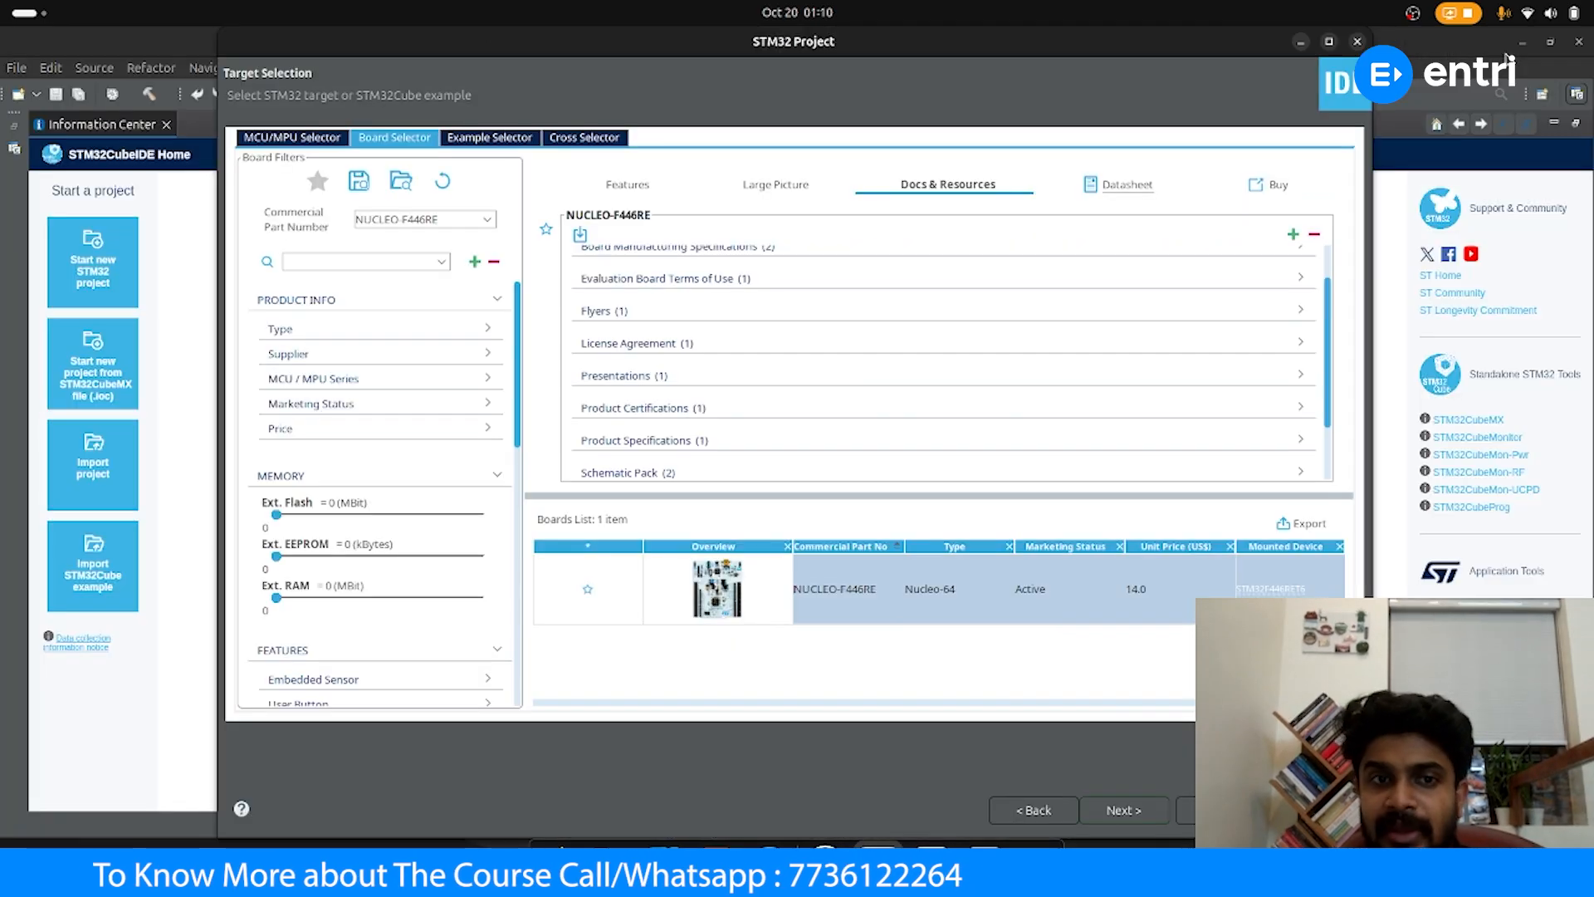
Expand the board's user manuals and open UM1724, STM32 Nucleo-64 boards (MB1136)
scroll(591, 433, down, 2)
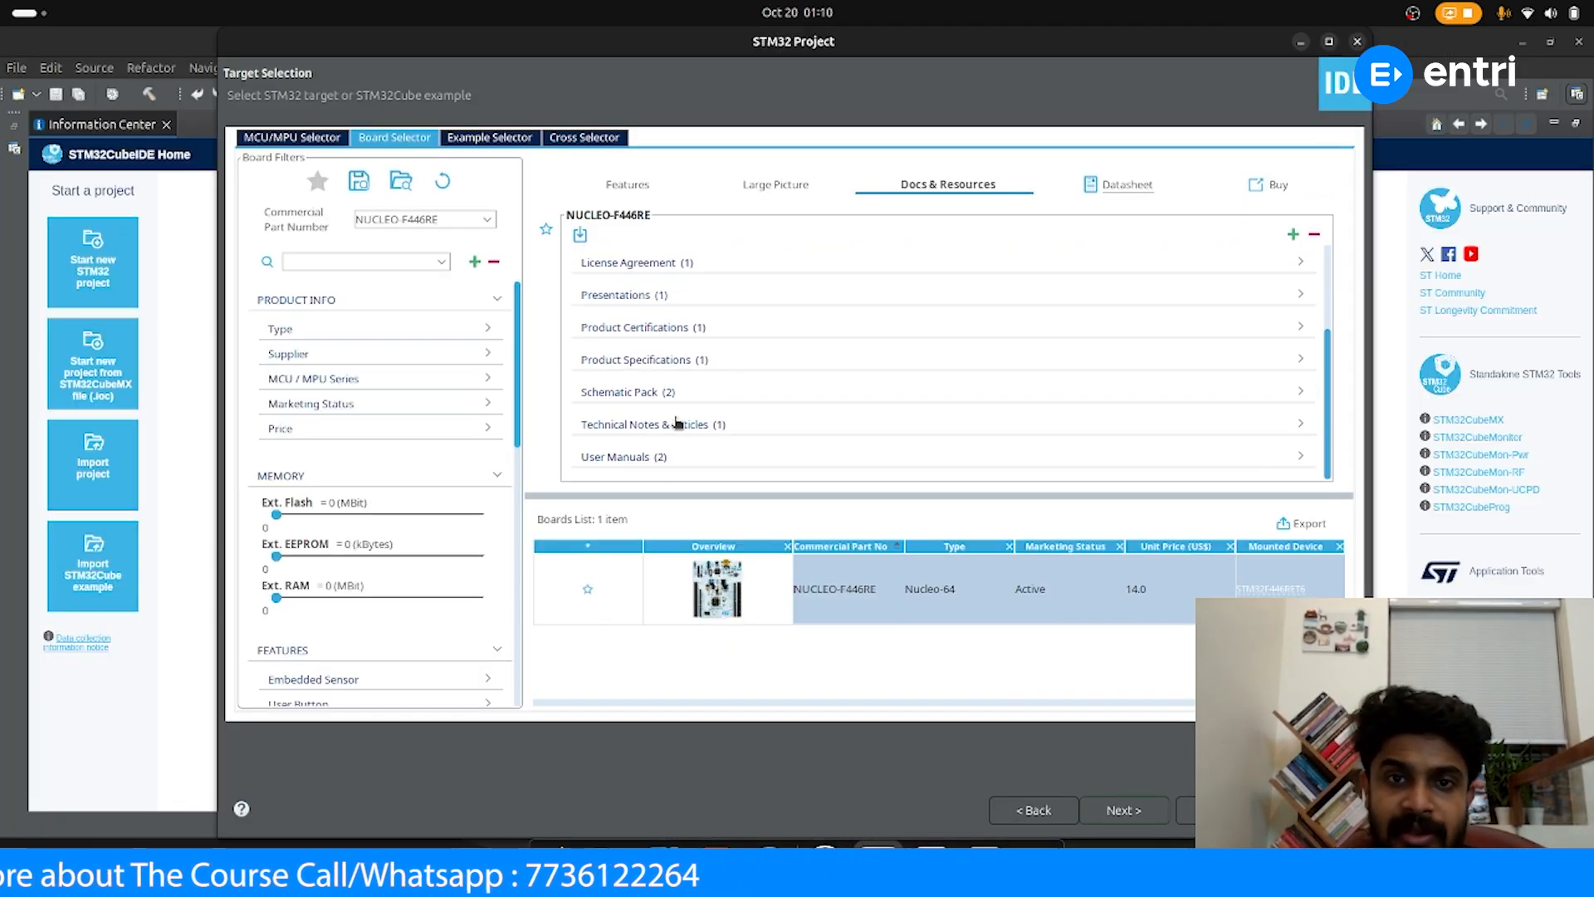
scroll(791, 319, up, 3)
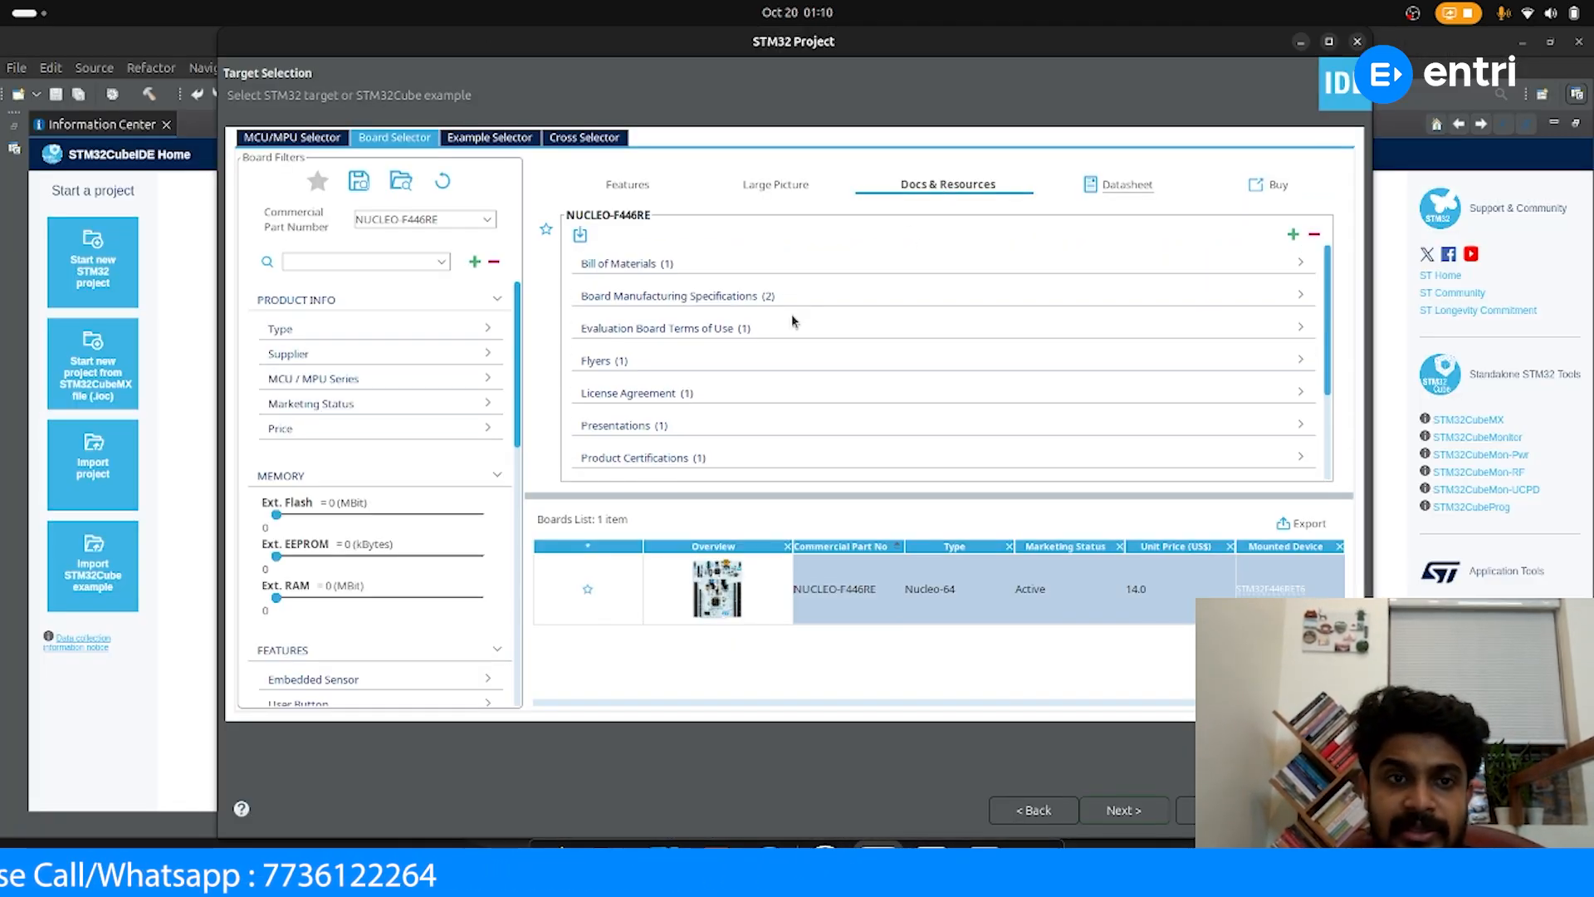
scroll(712, 390, down, 2)
scroll(711, 392, down, 1)
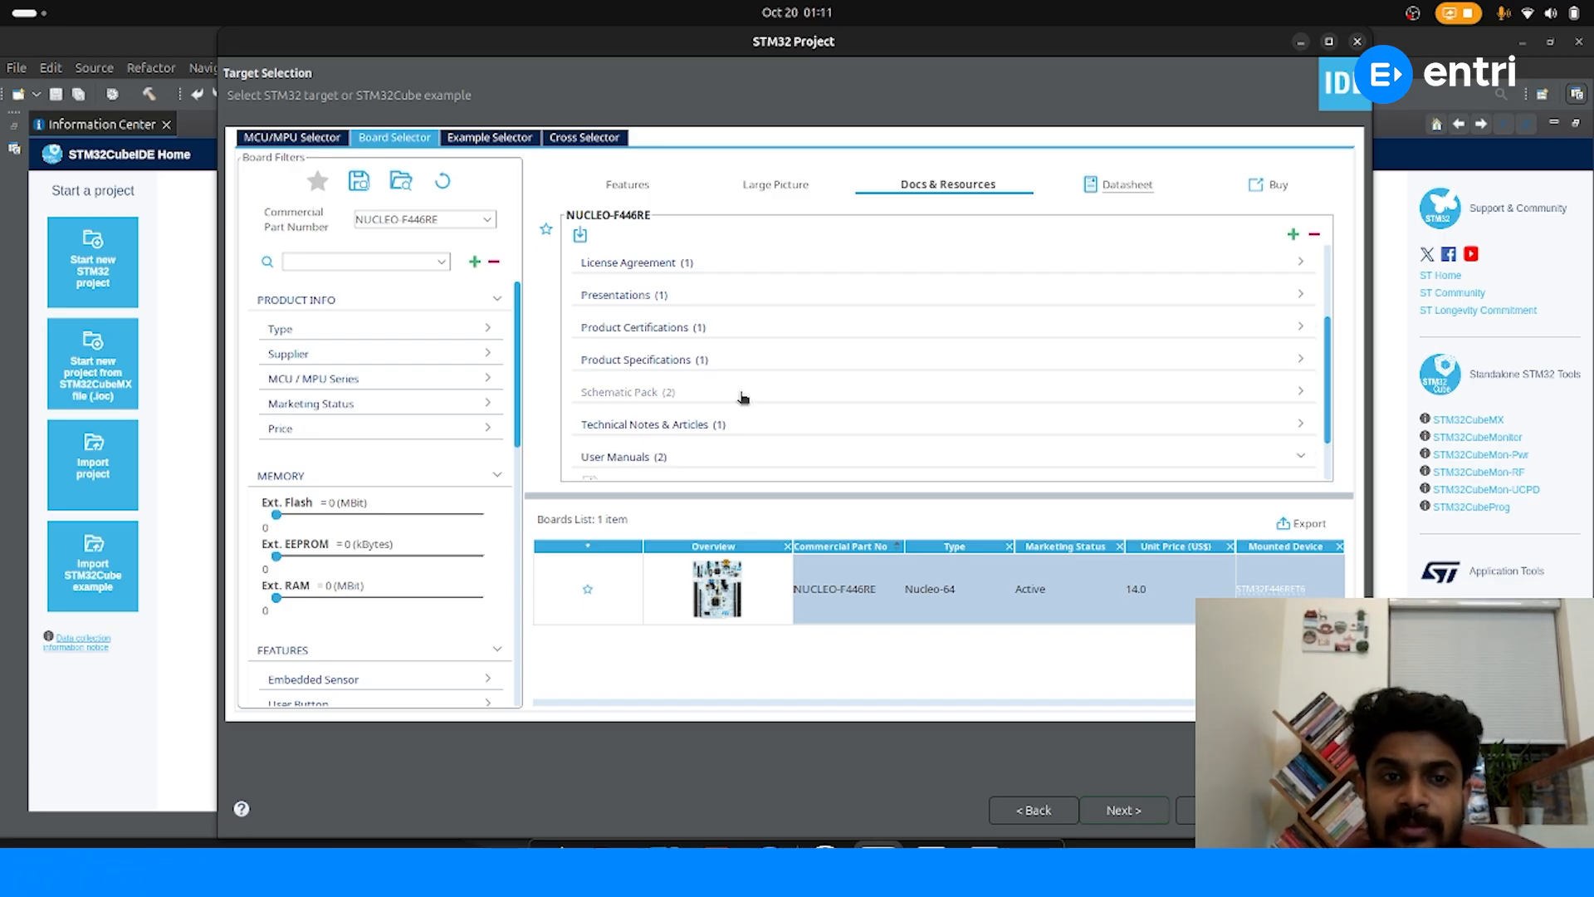
scroll(743, 397, down, 2)
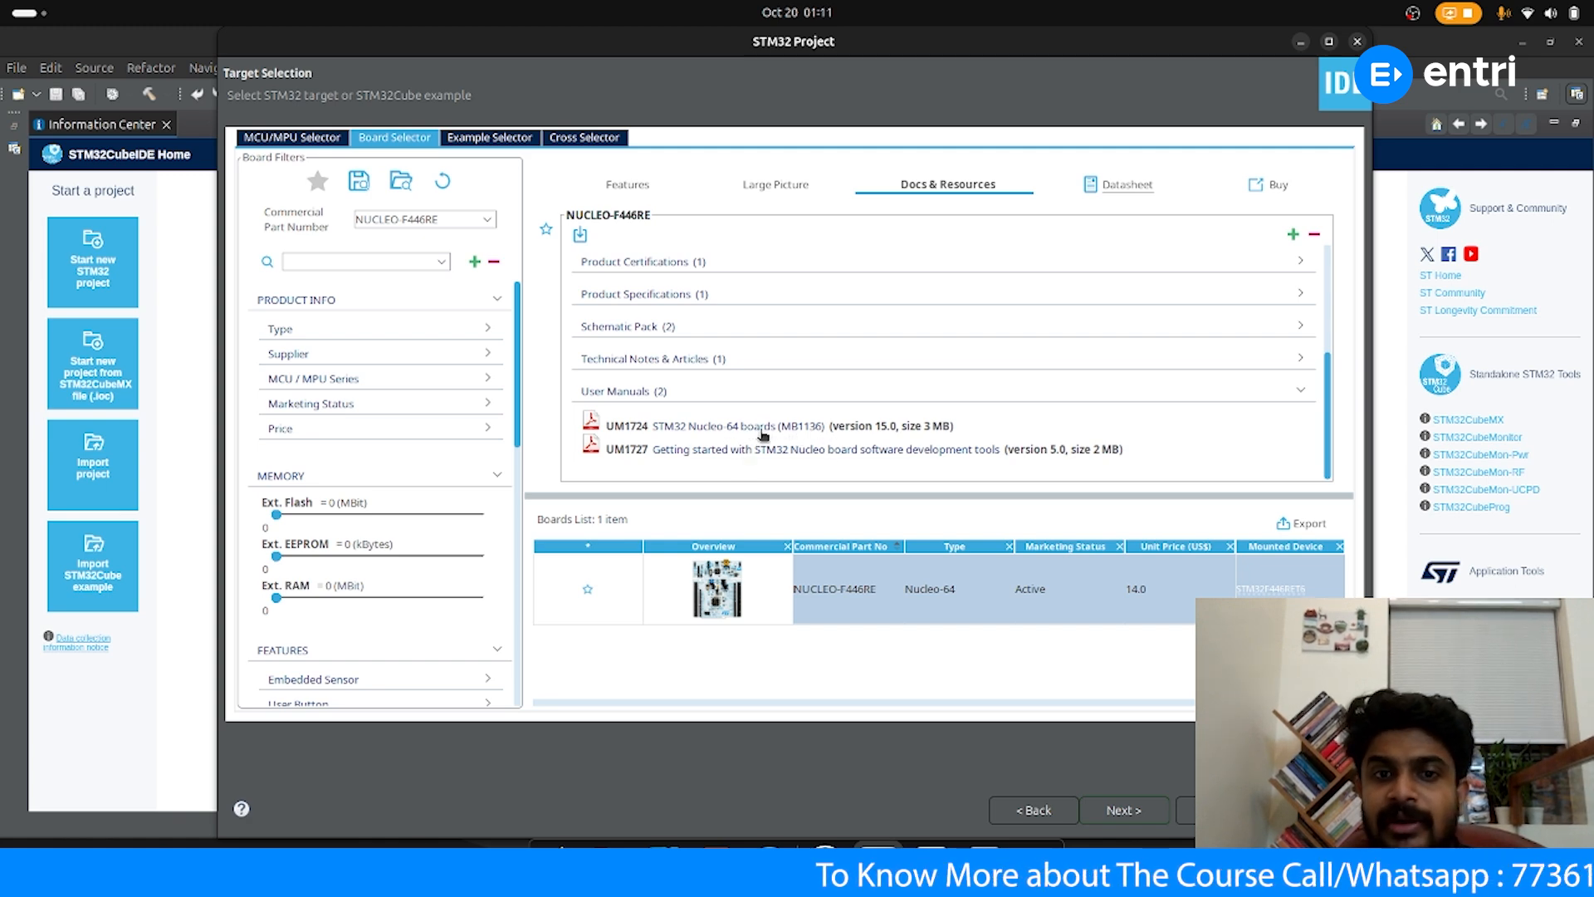
click(762, 427)
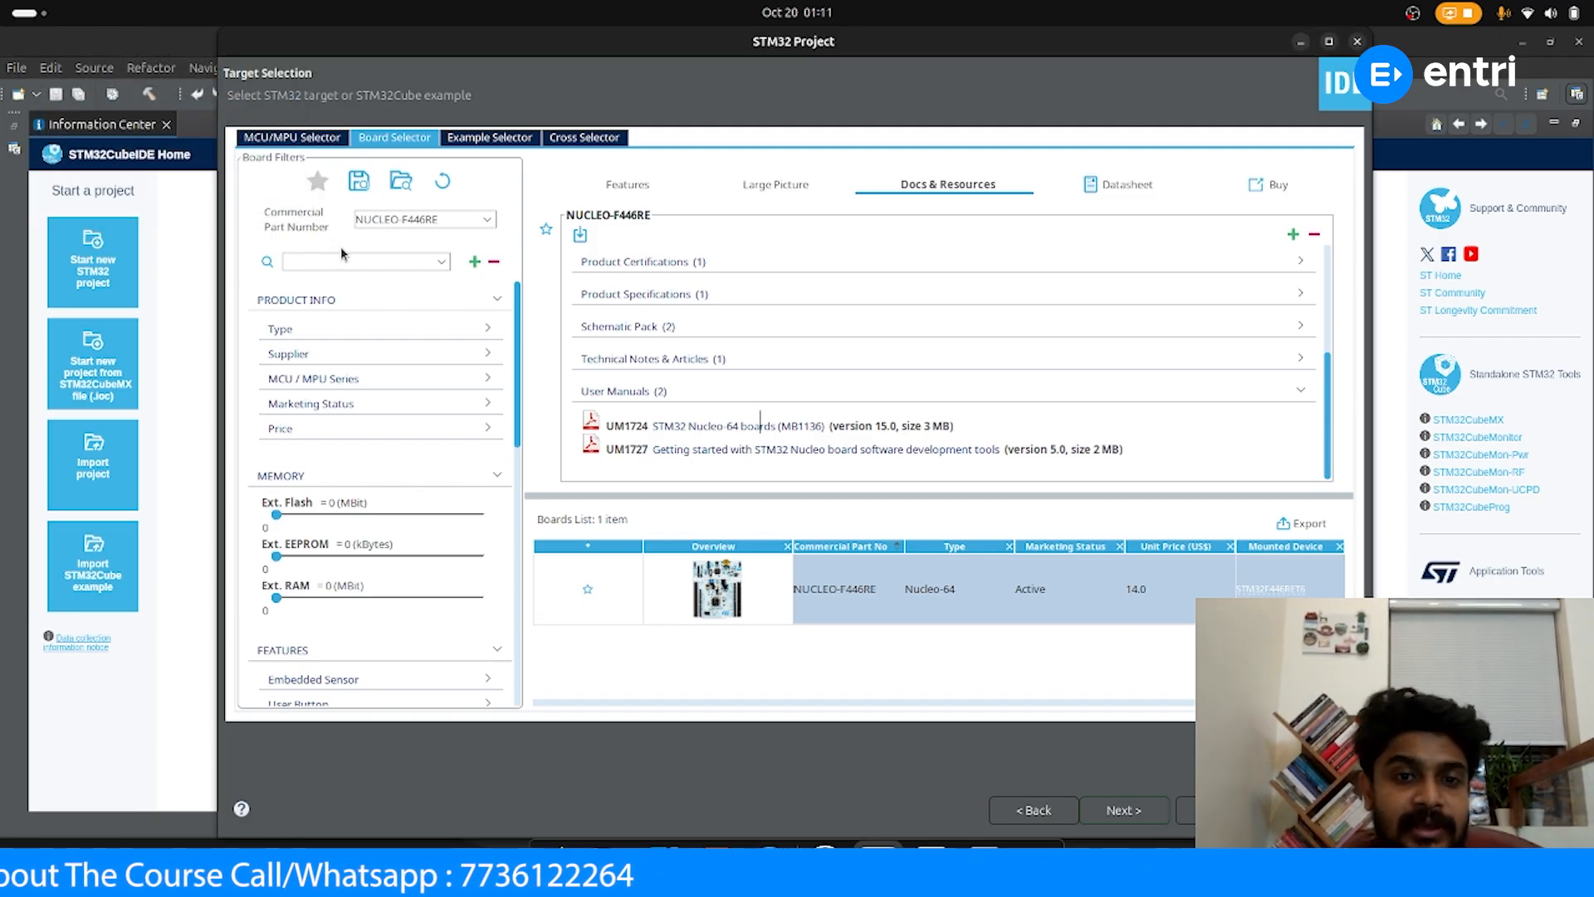
Skim the closing notice of the UM1724 manual and go to its Contents page
scroll(498, 374, down, 10)
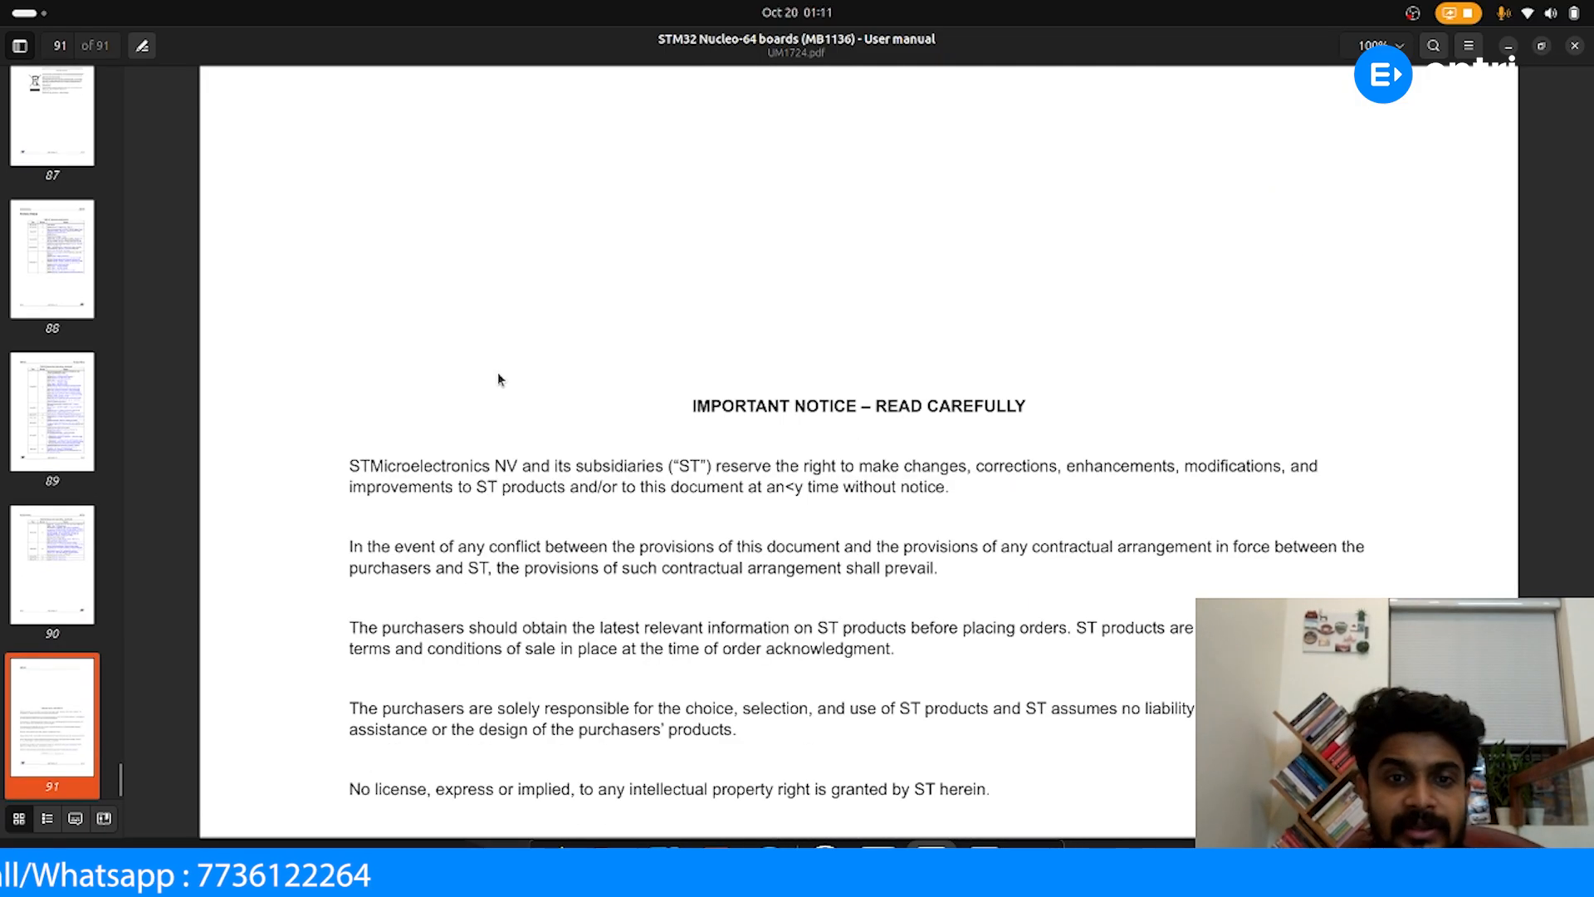
scroll(498, 380, up, 3)
scroll(498, 379, down, 10)
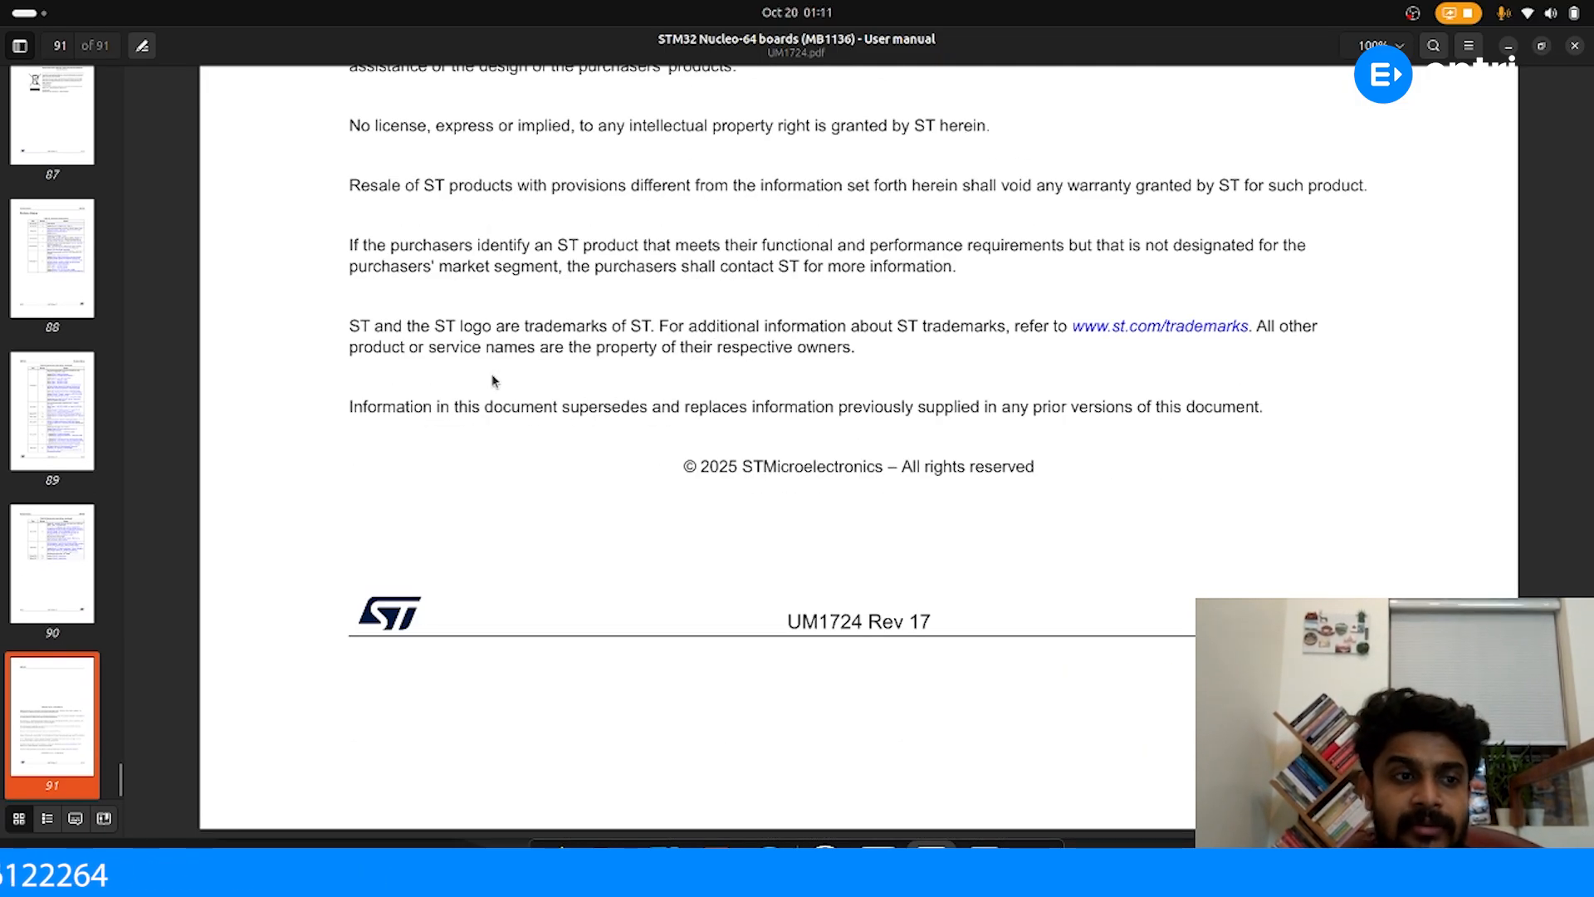
scroll(10, 375, up, 20)
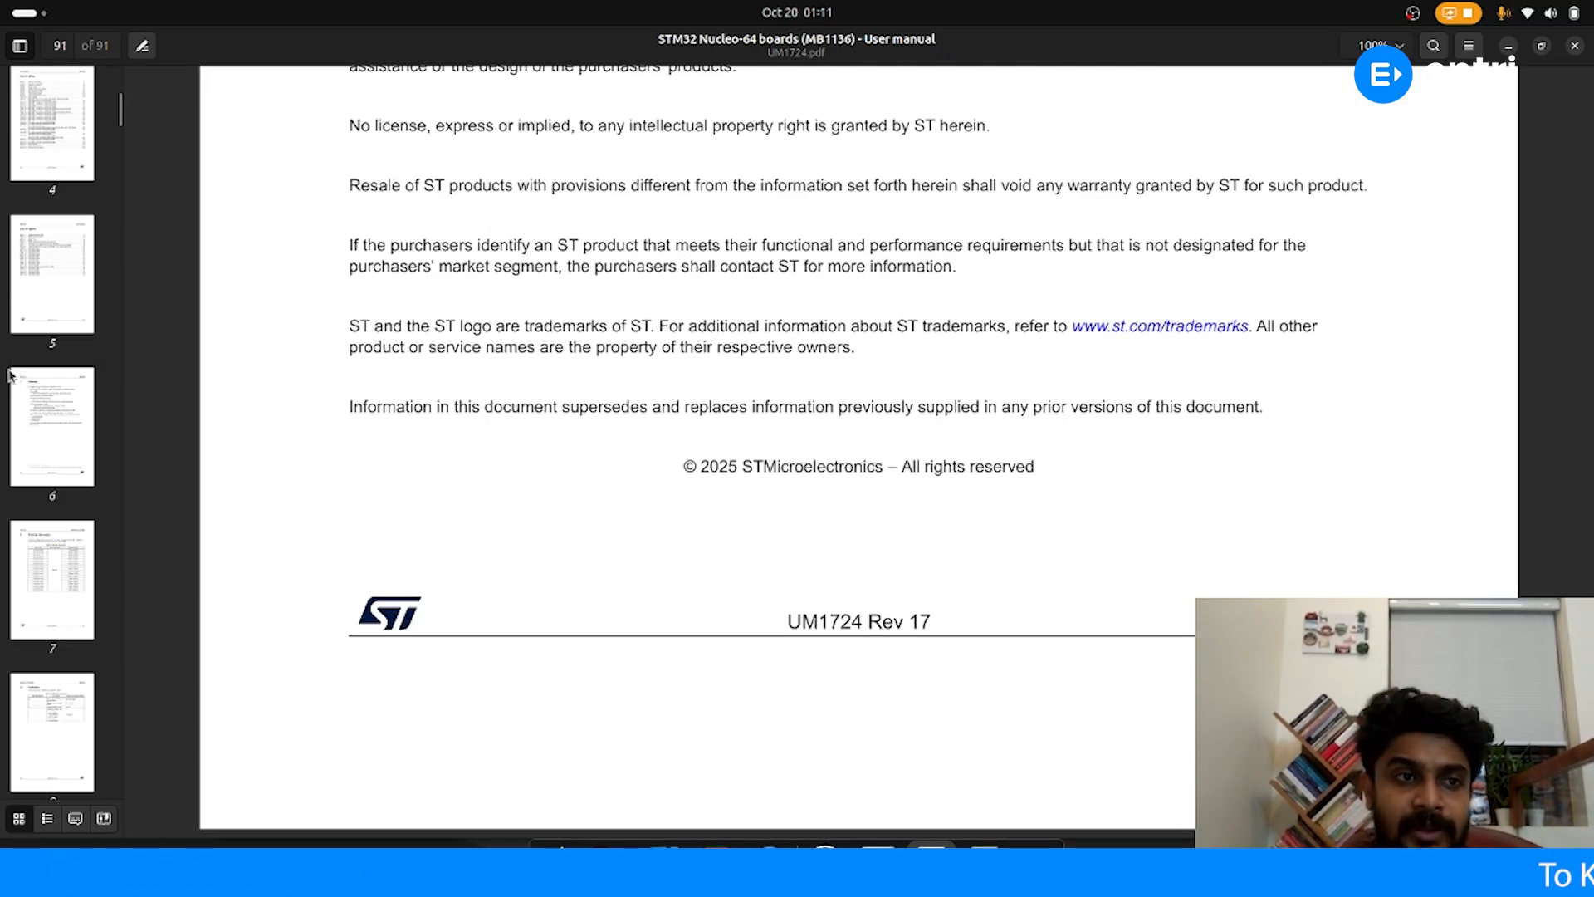
click(72, 121)
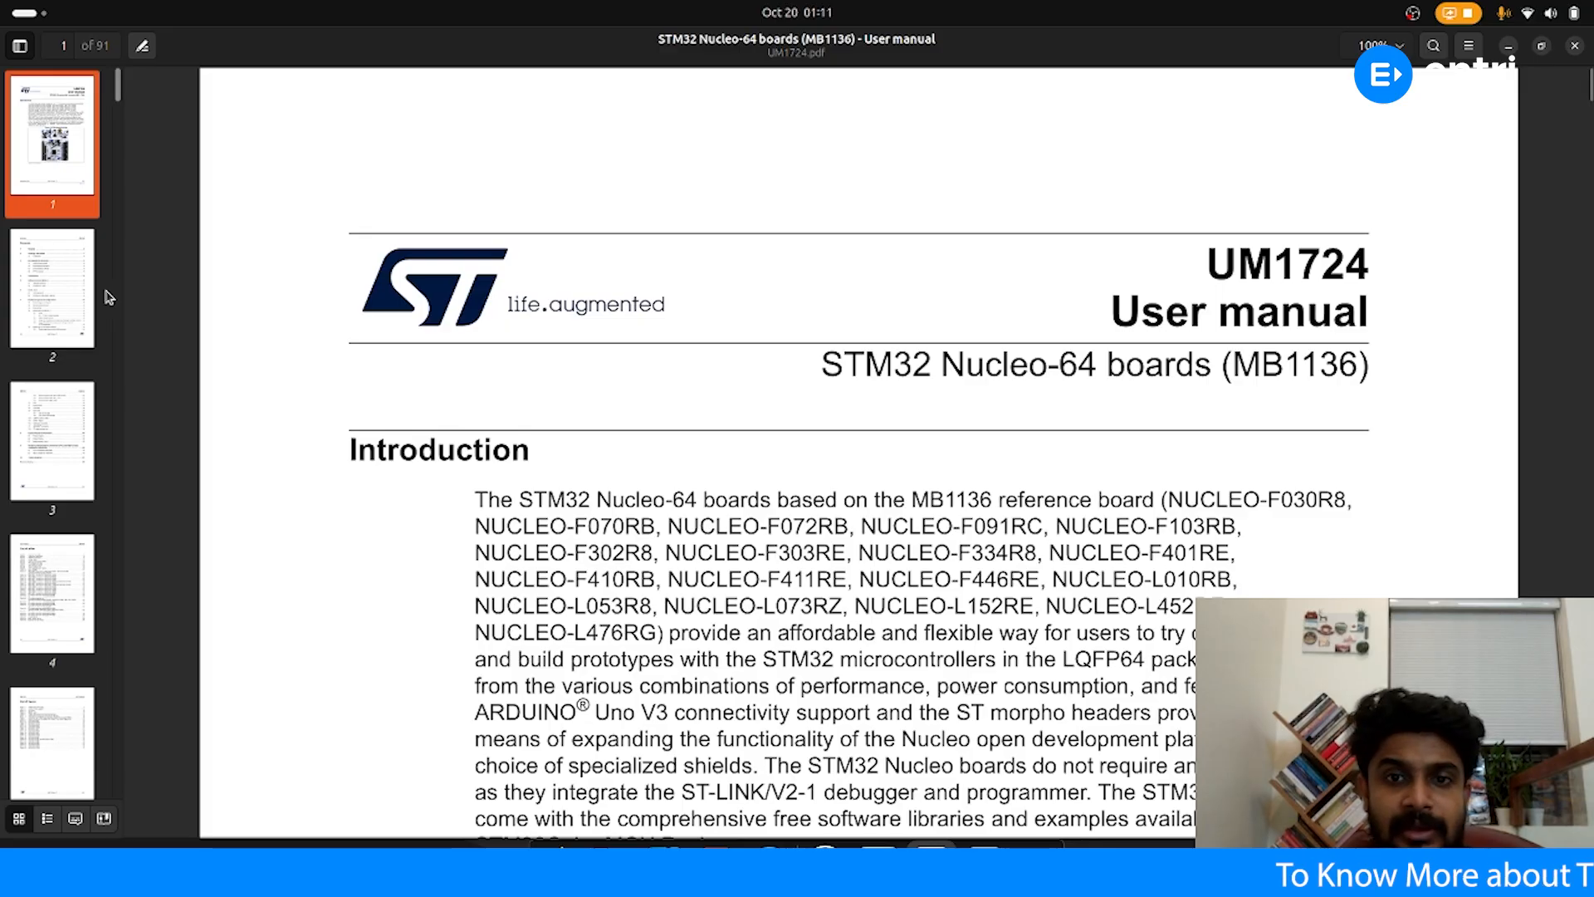
click(77, 321)
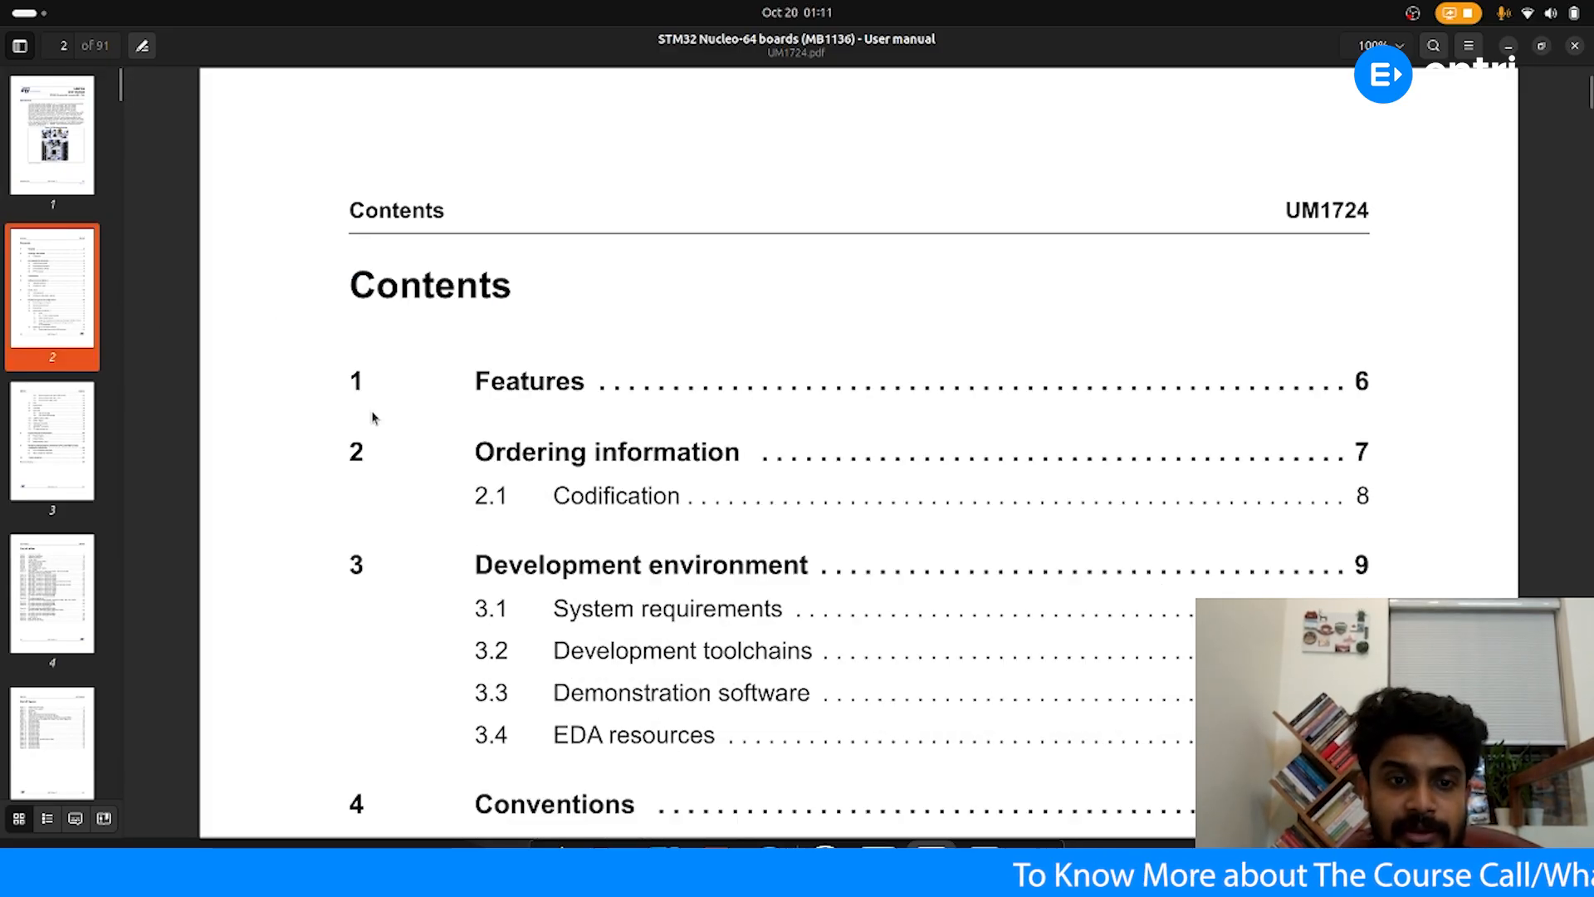
Look through the manual's table of contents, list of tables, list of figures and opening sections, and return to target selection
scroll(399, 424, down, 10)
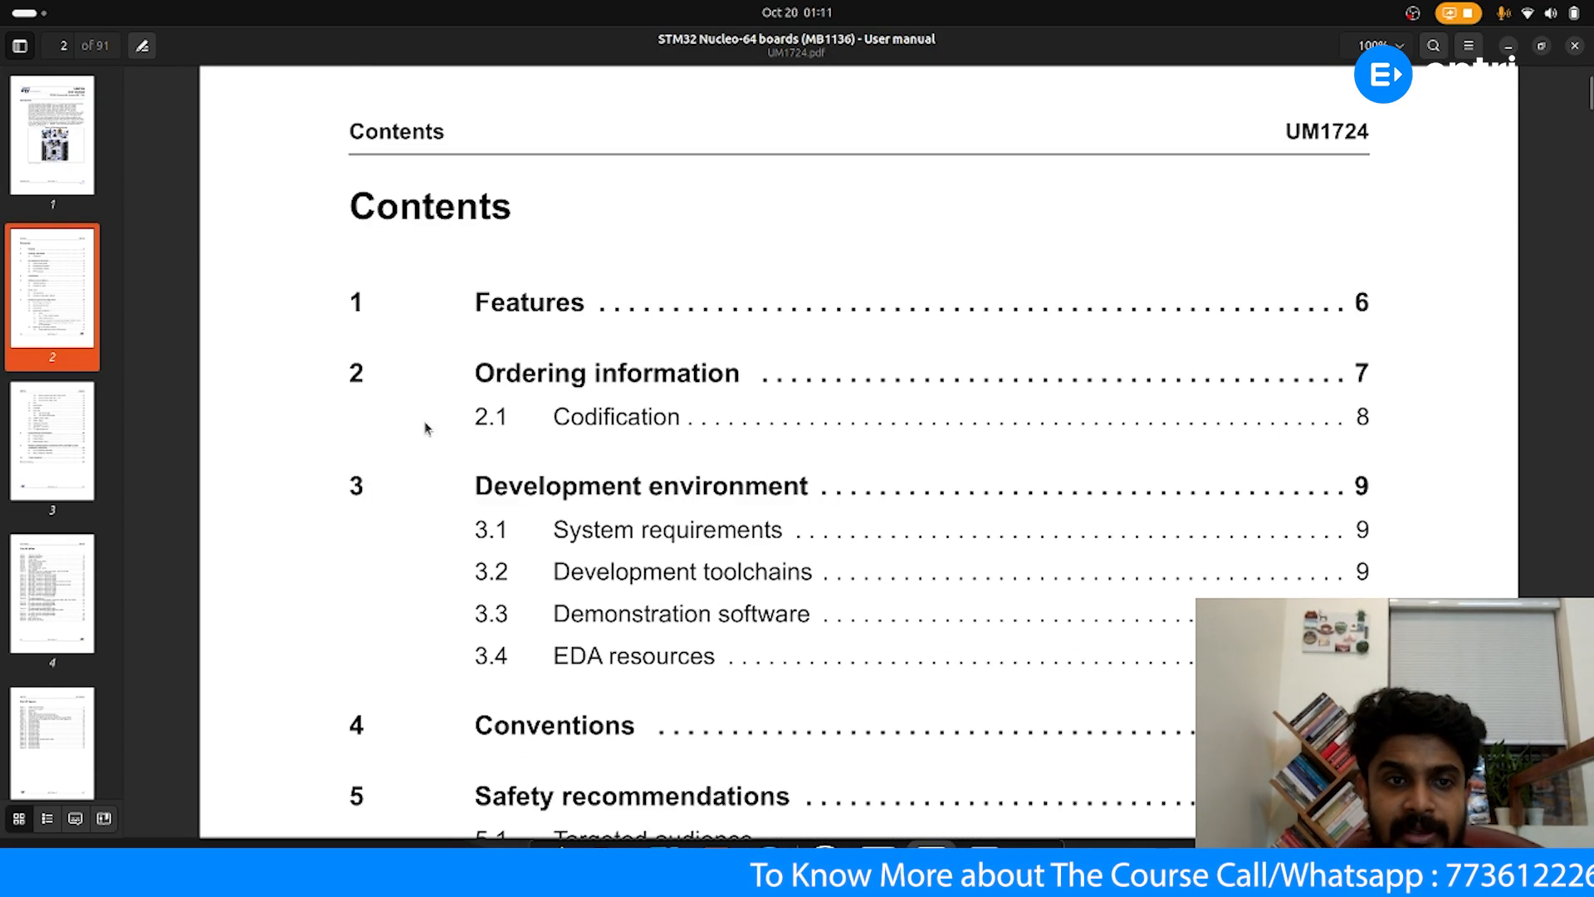
scroll(425, 428, down, 6)
scroll(425, 428, down, 10)
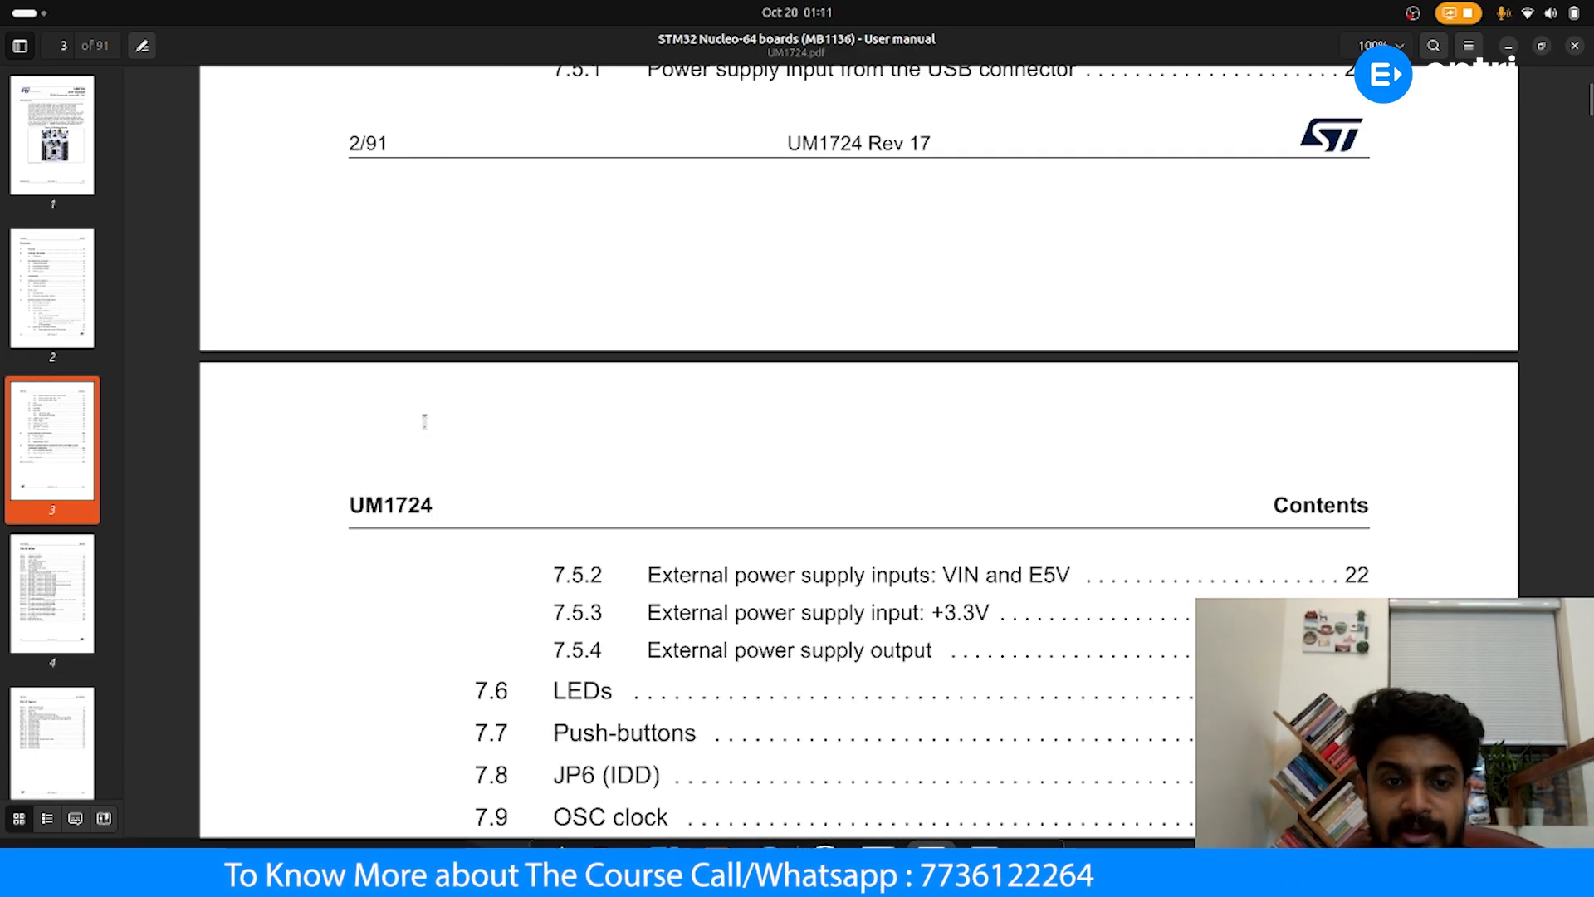
scroll(425, 428, down, 15)
scroll(425, 428, down, 19)
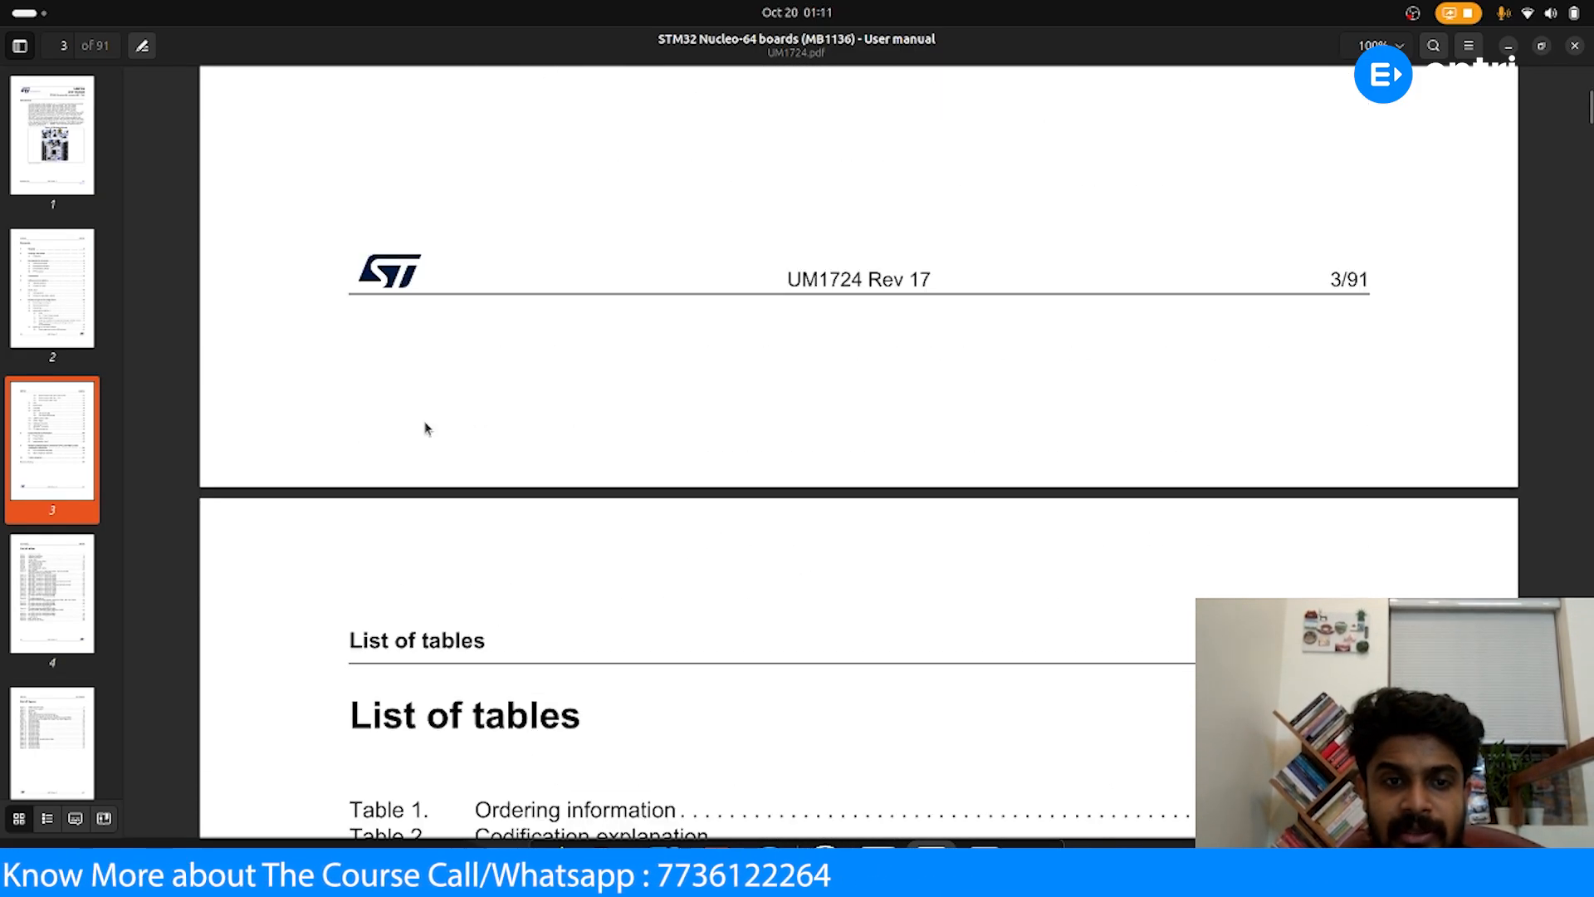
scroll(449, 481, down, 20)
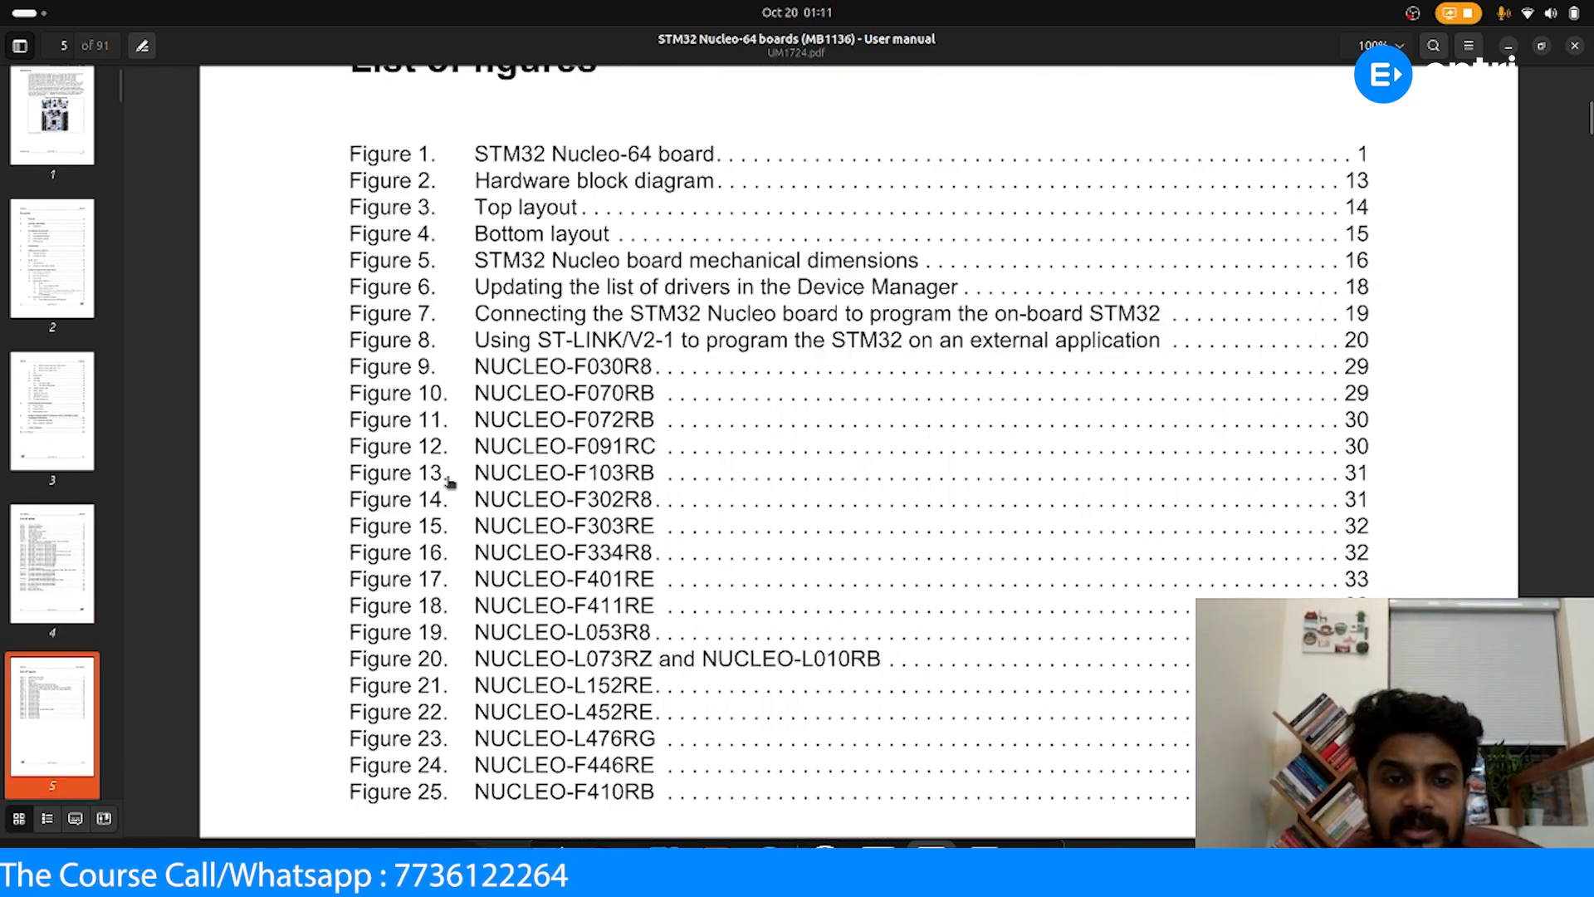
scroll(446, 480, down, 15)
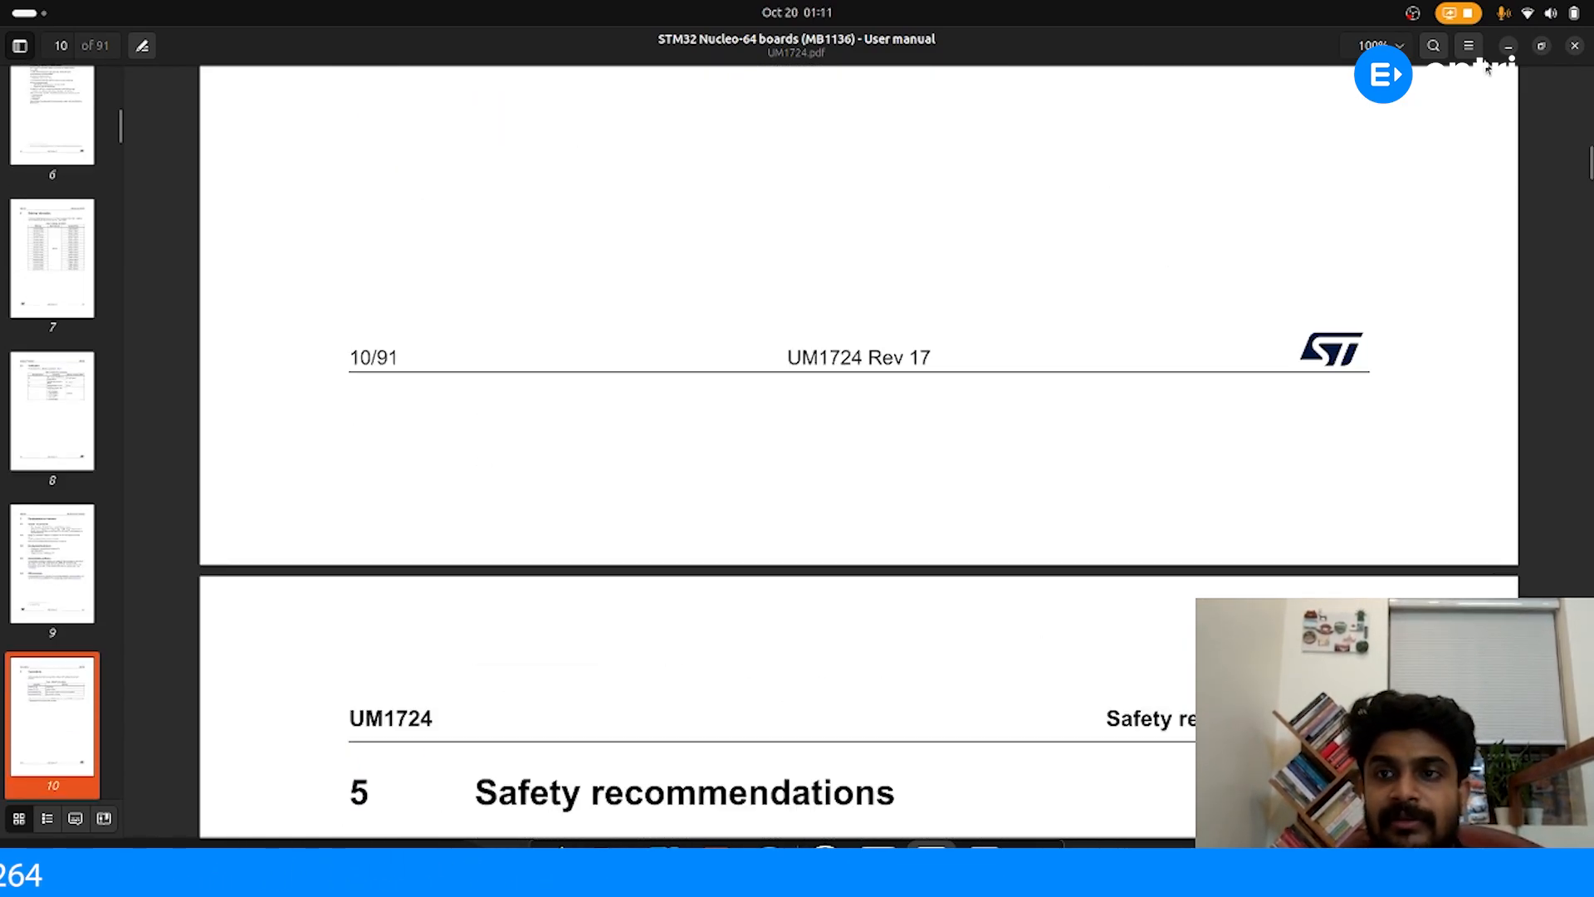
click(1508, 47)
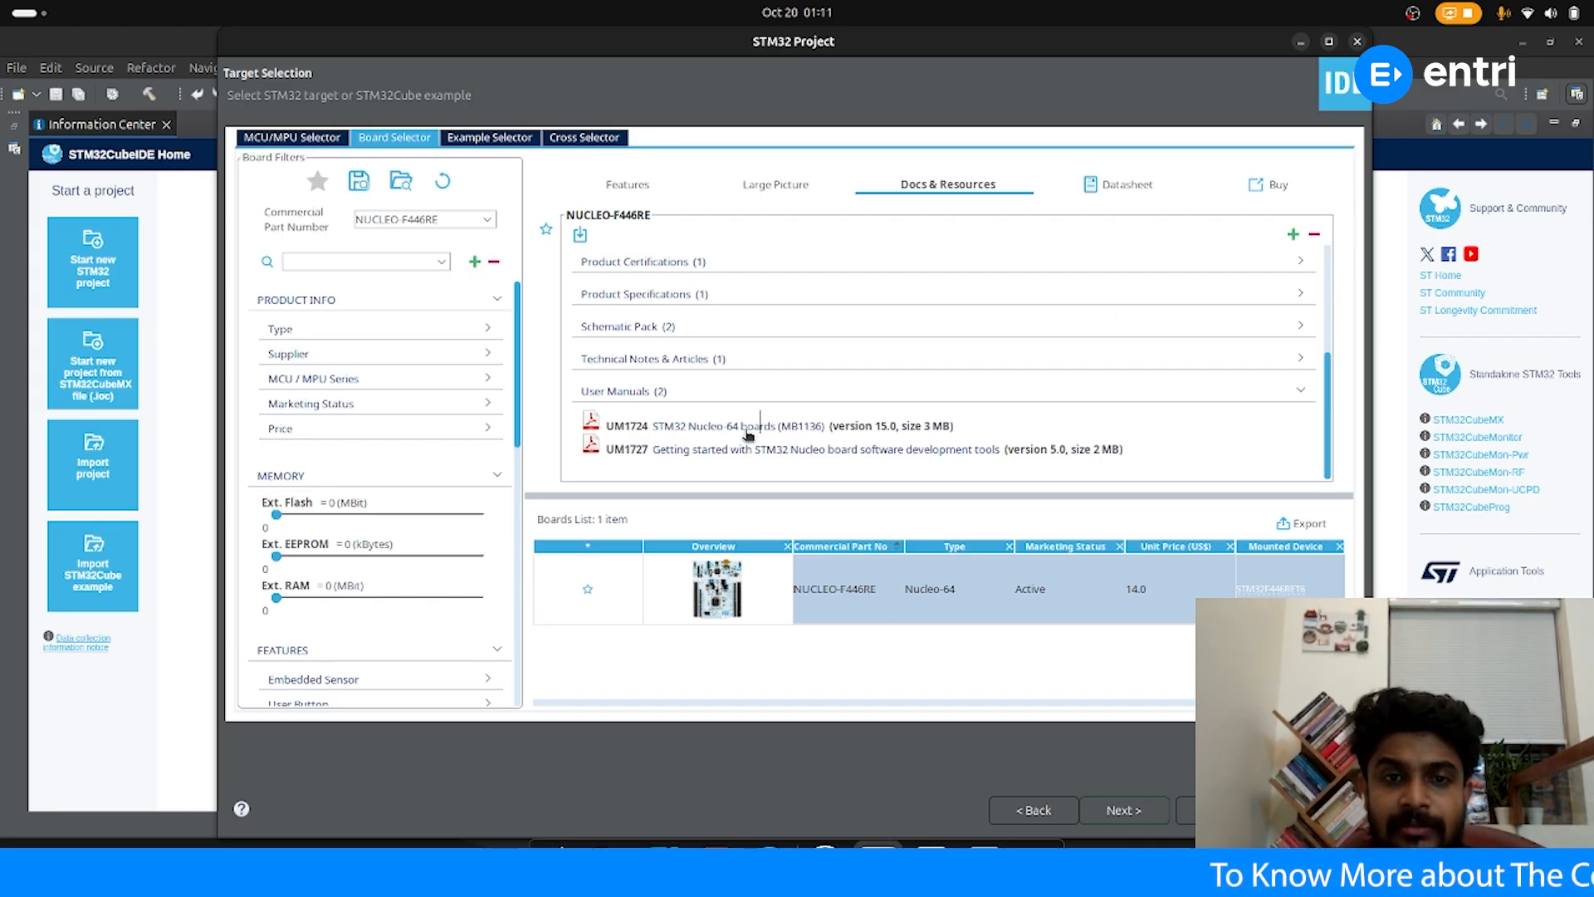
Reopen the UM1724 manual, review it from the Contents page to the Codification section, and return to target selection
click(722, 428)
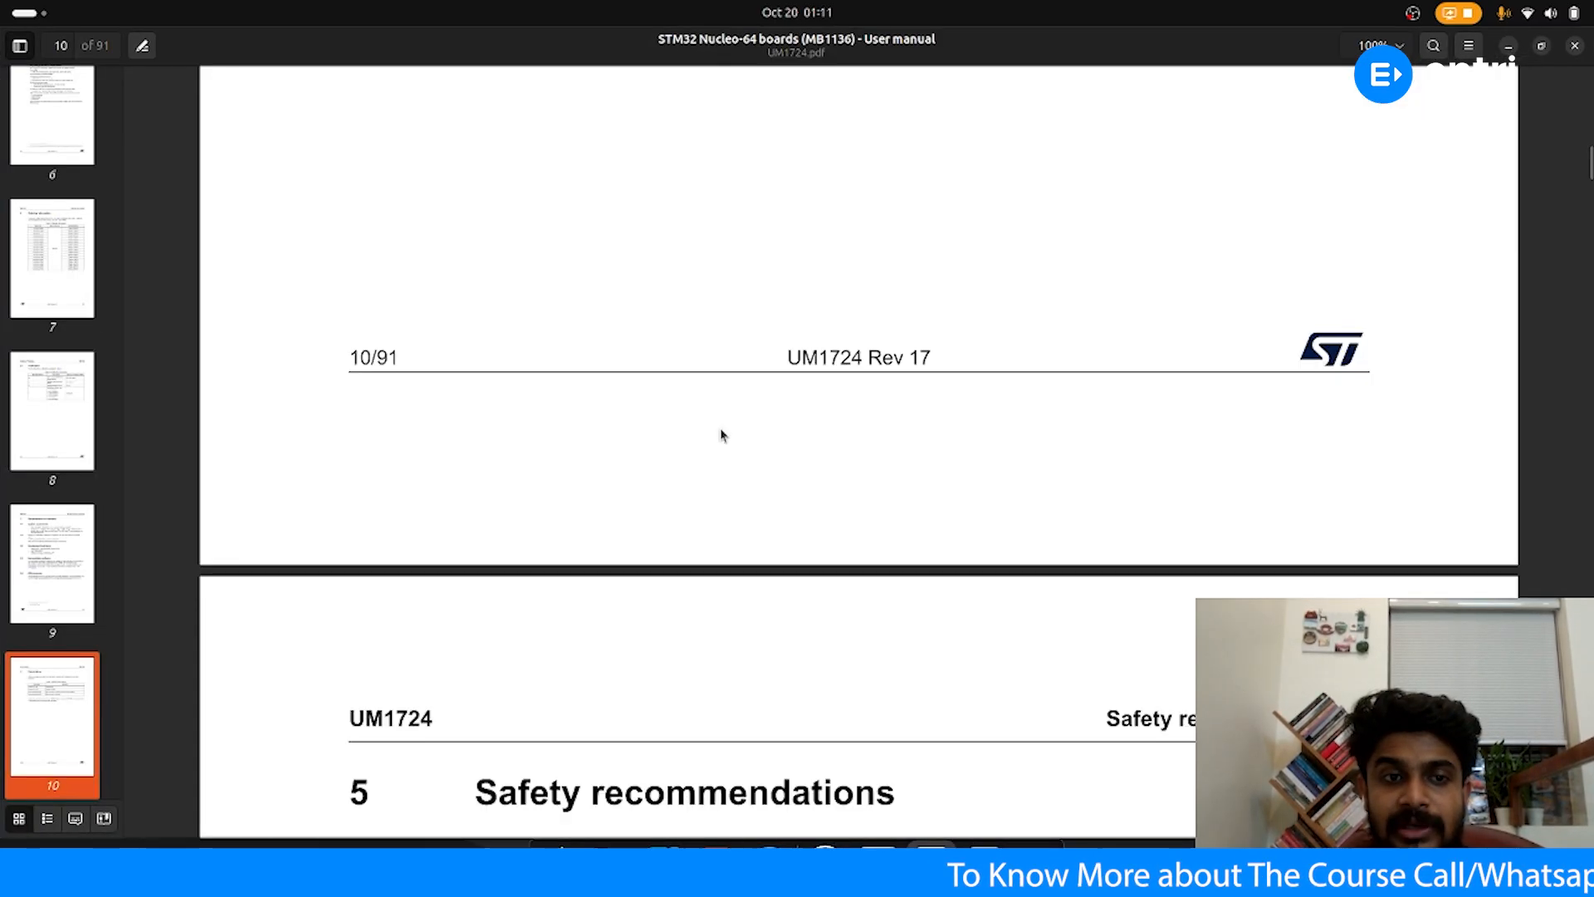
scroll(64, 355, up, 10)
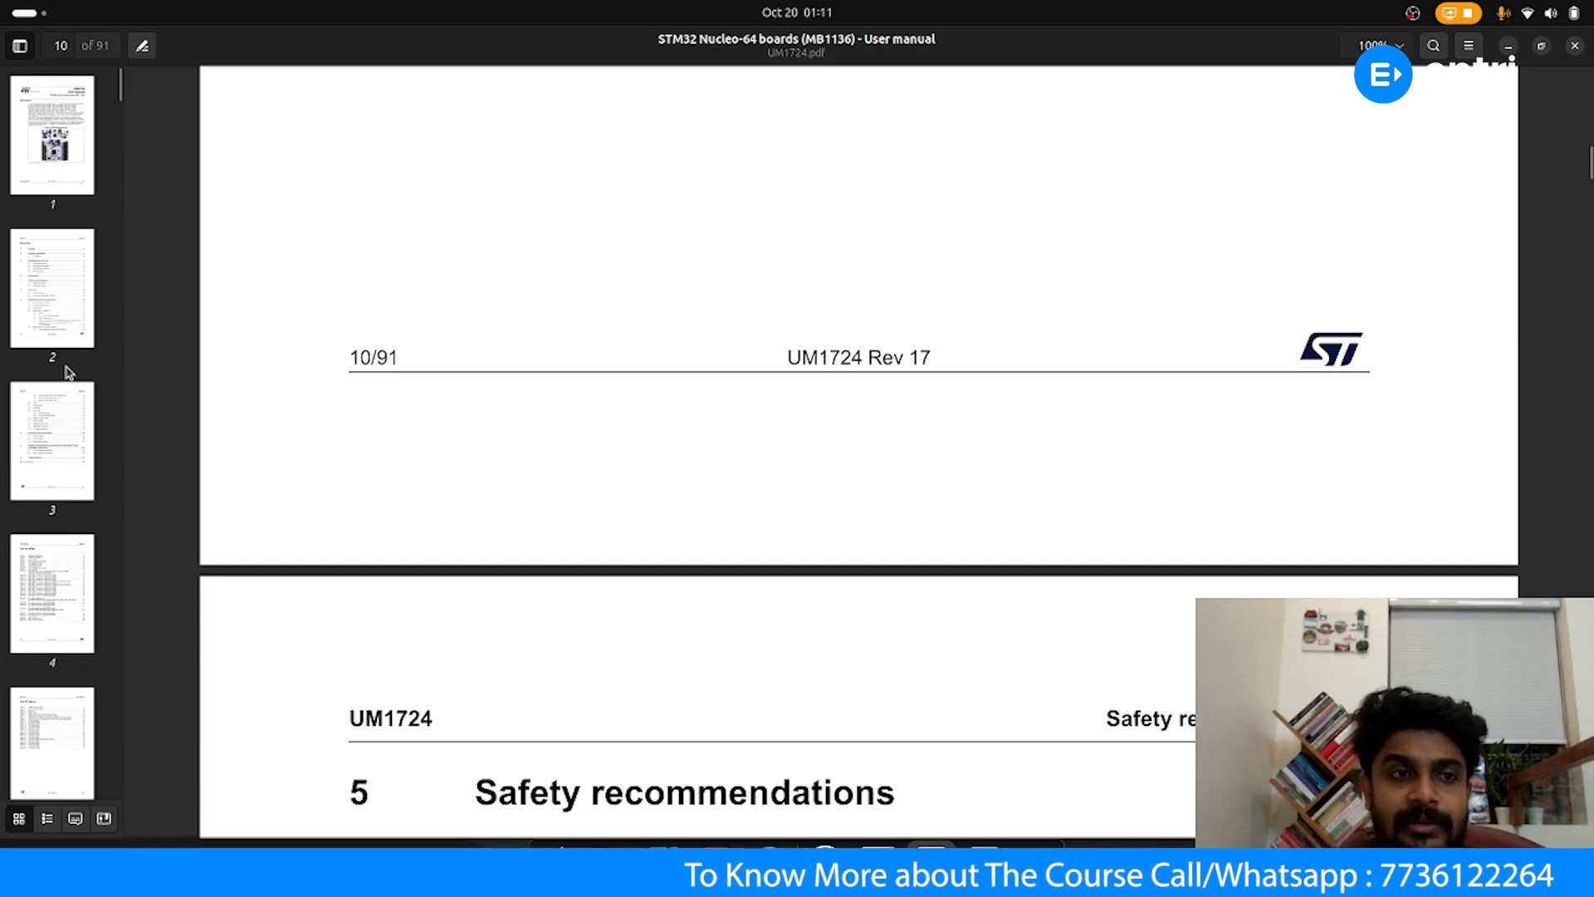
click(60, 167)
click(63, 273)
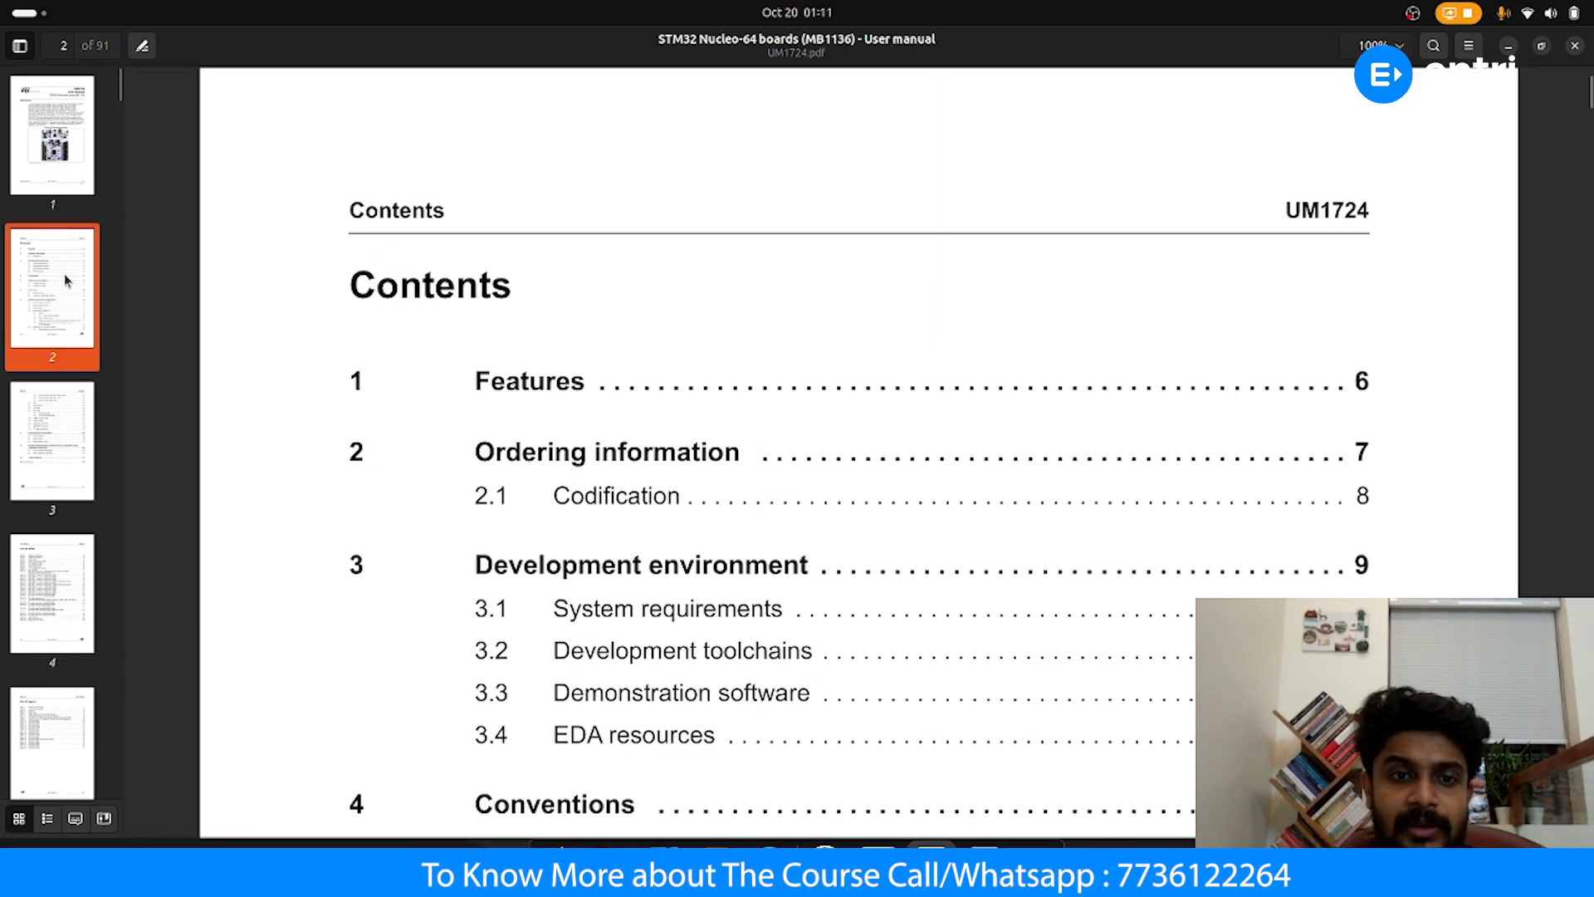
scroll(534, 425, down, 10)
scroll(534, 425, down, 20)
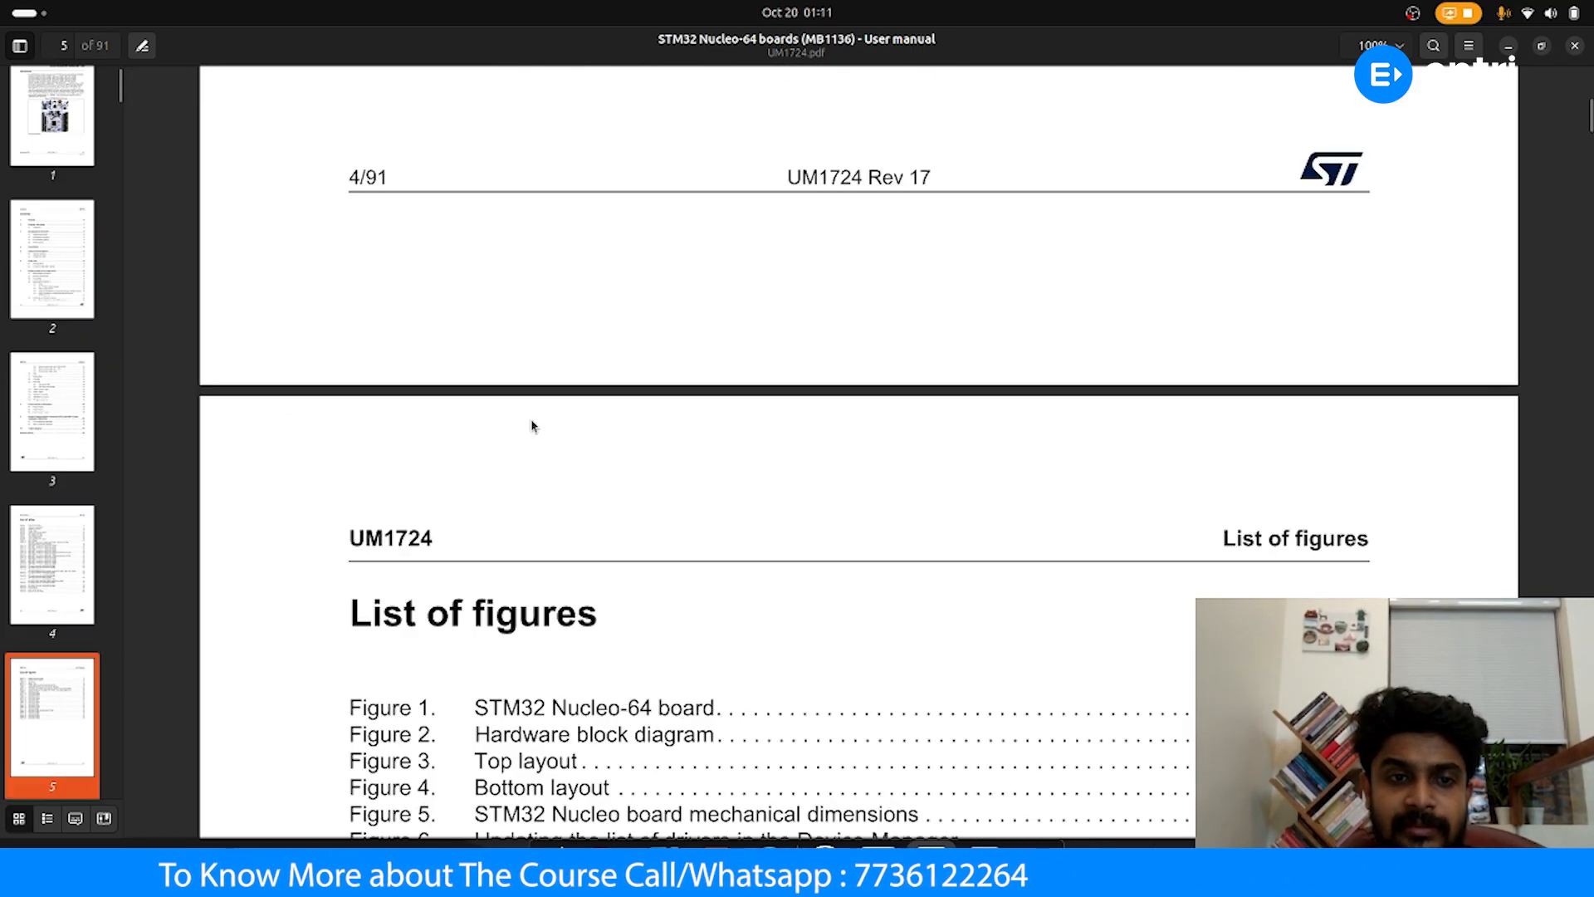
scroll(532, 426, down, 5)
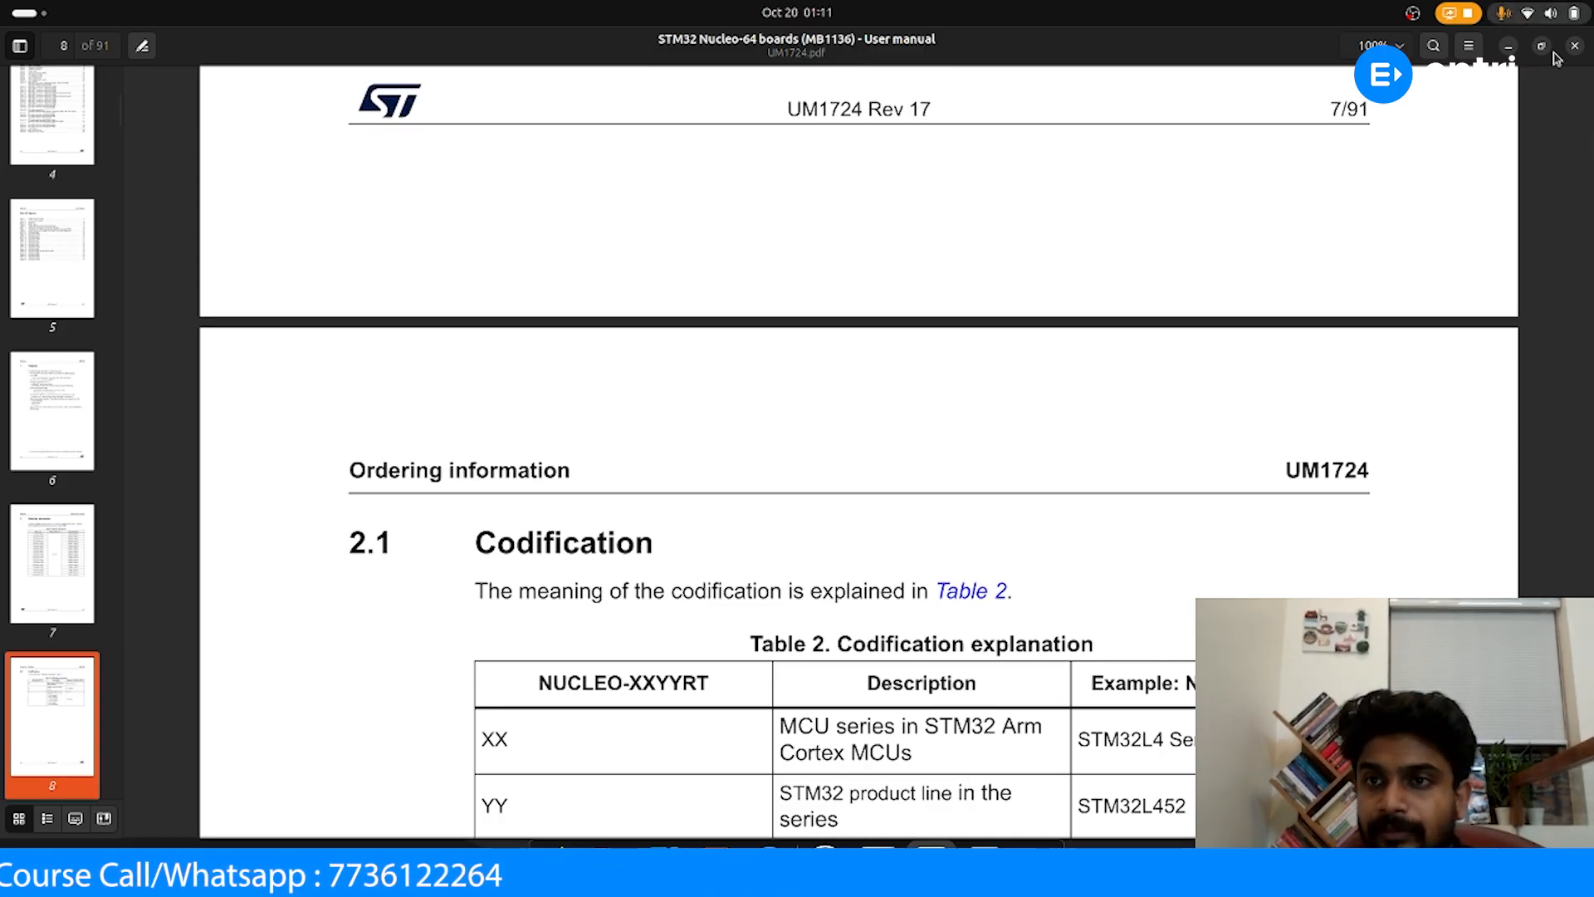
click(1509, 46)
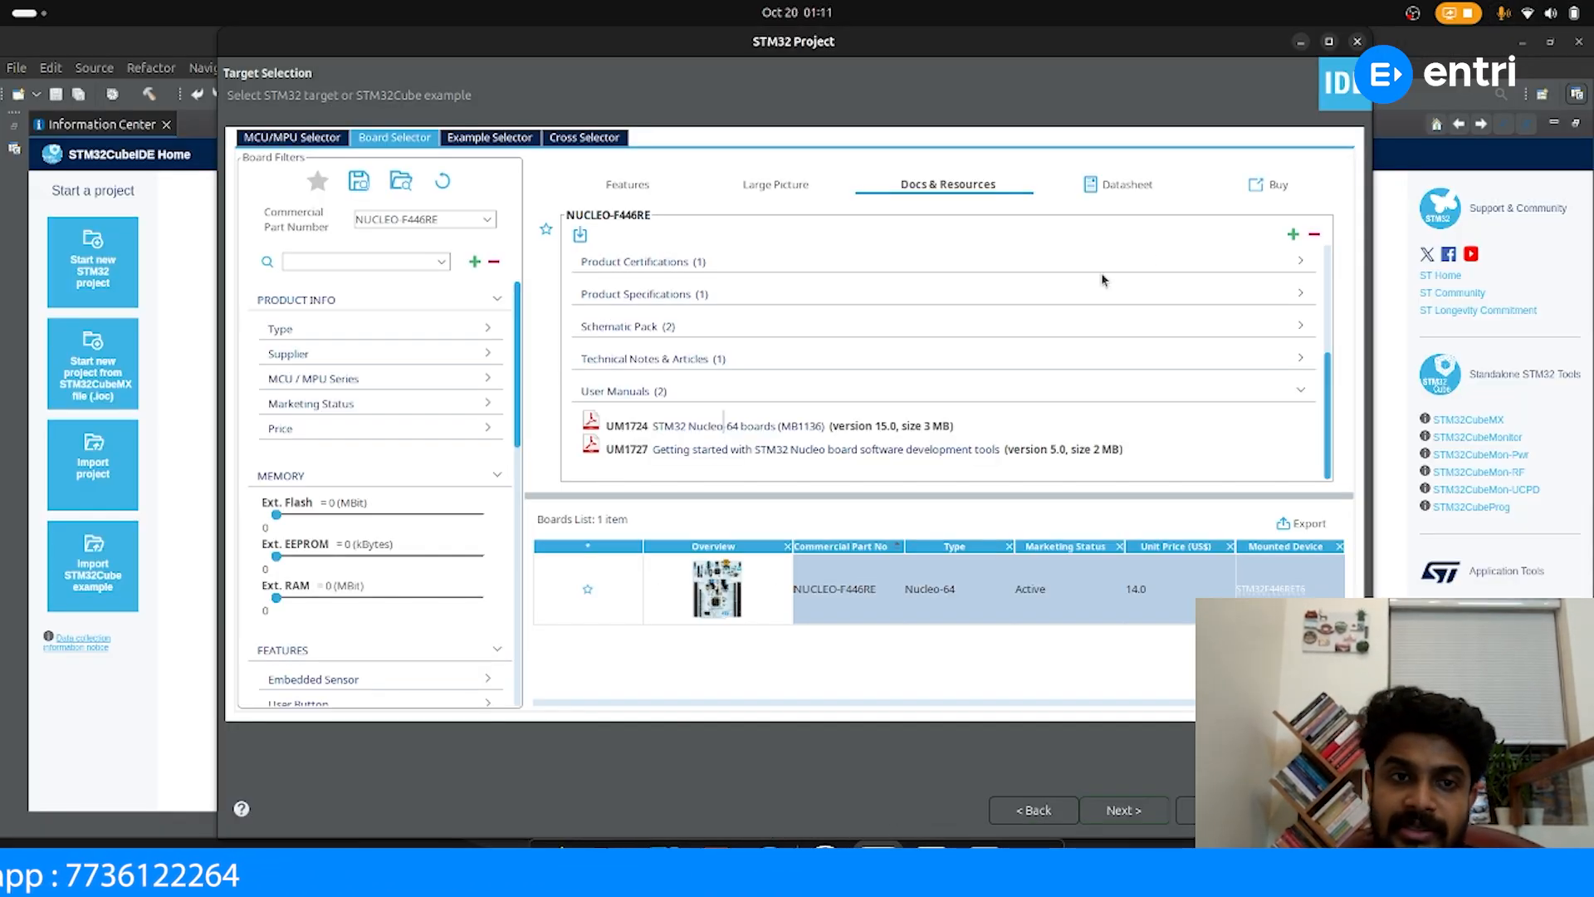
Expand the Technical Notes & Articles and Presentations categories to examine the documents offered for the board
click(771, 365)
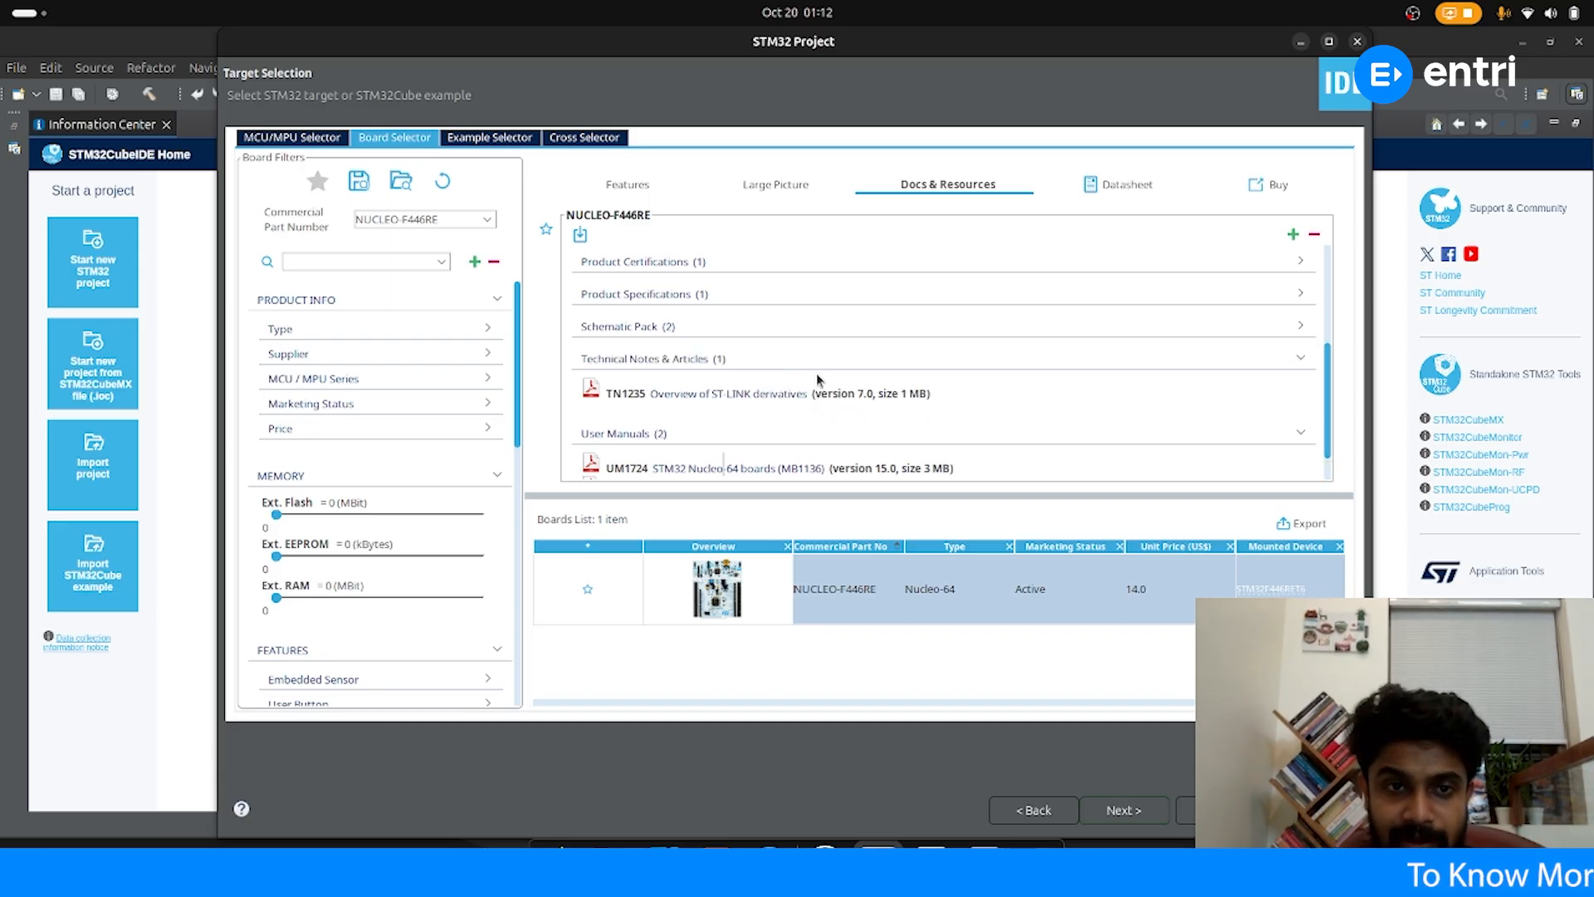
scroll(815, 372, up, 4)
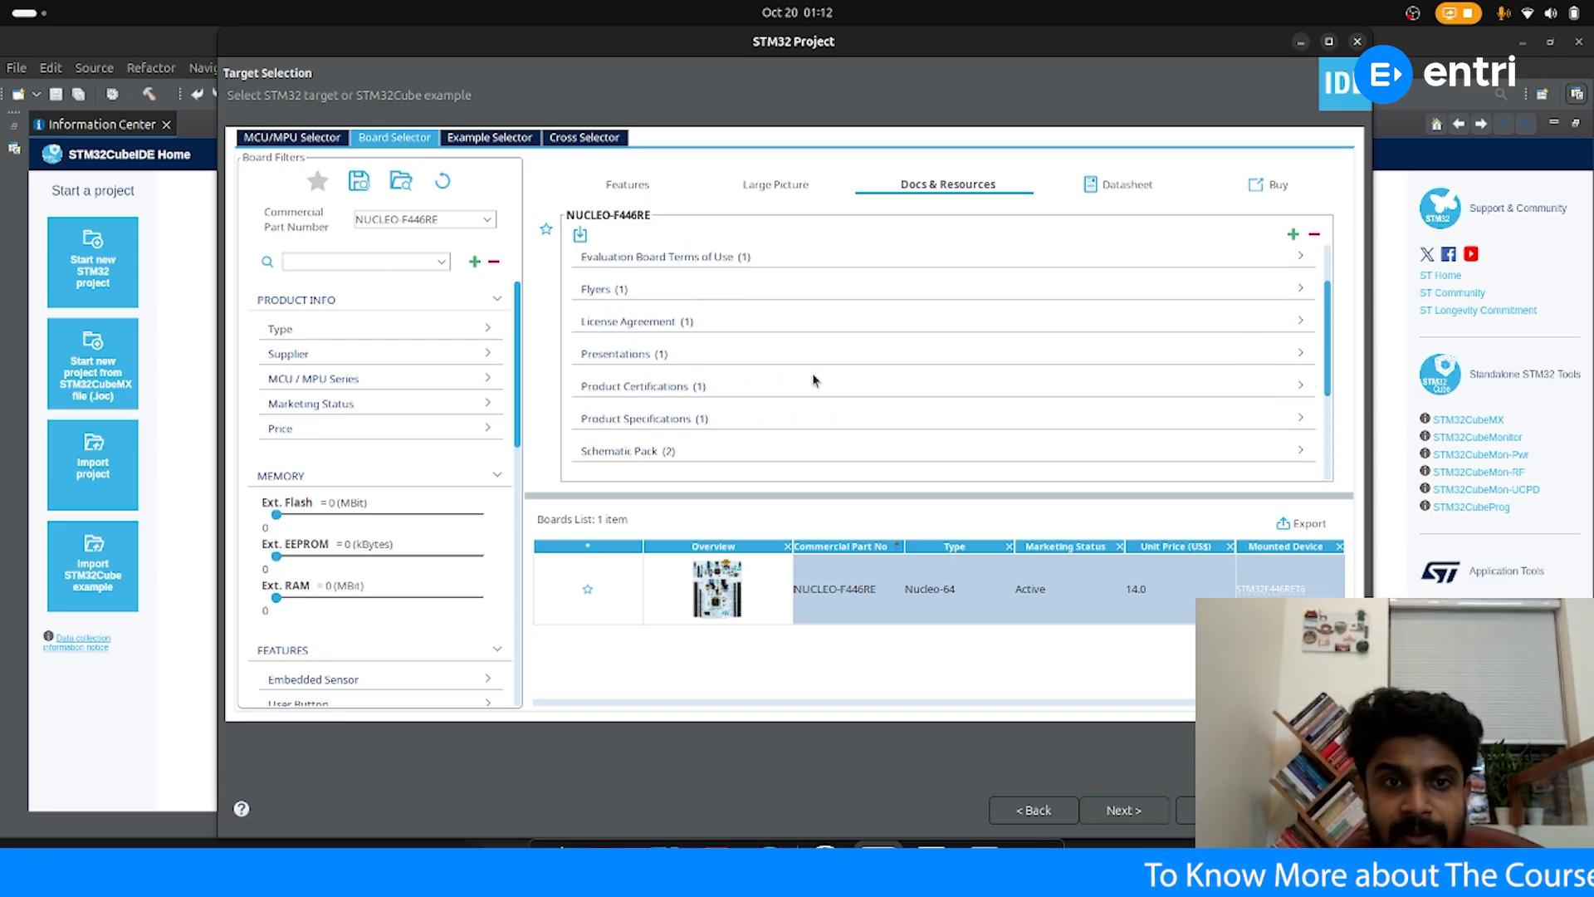
click(738, 357)
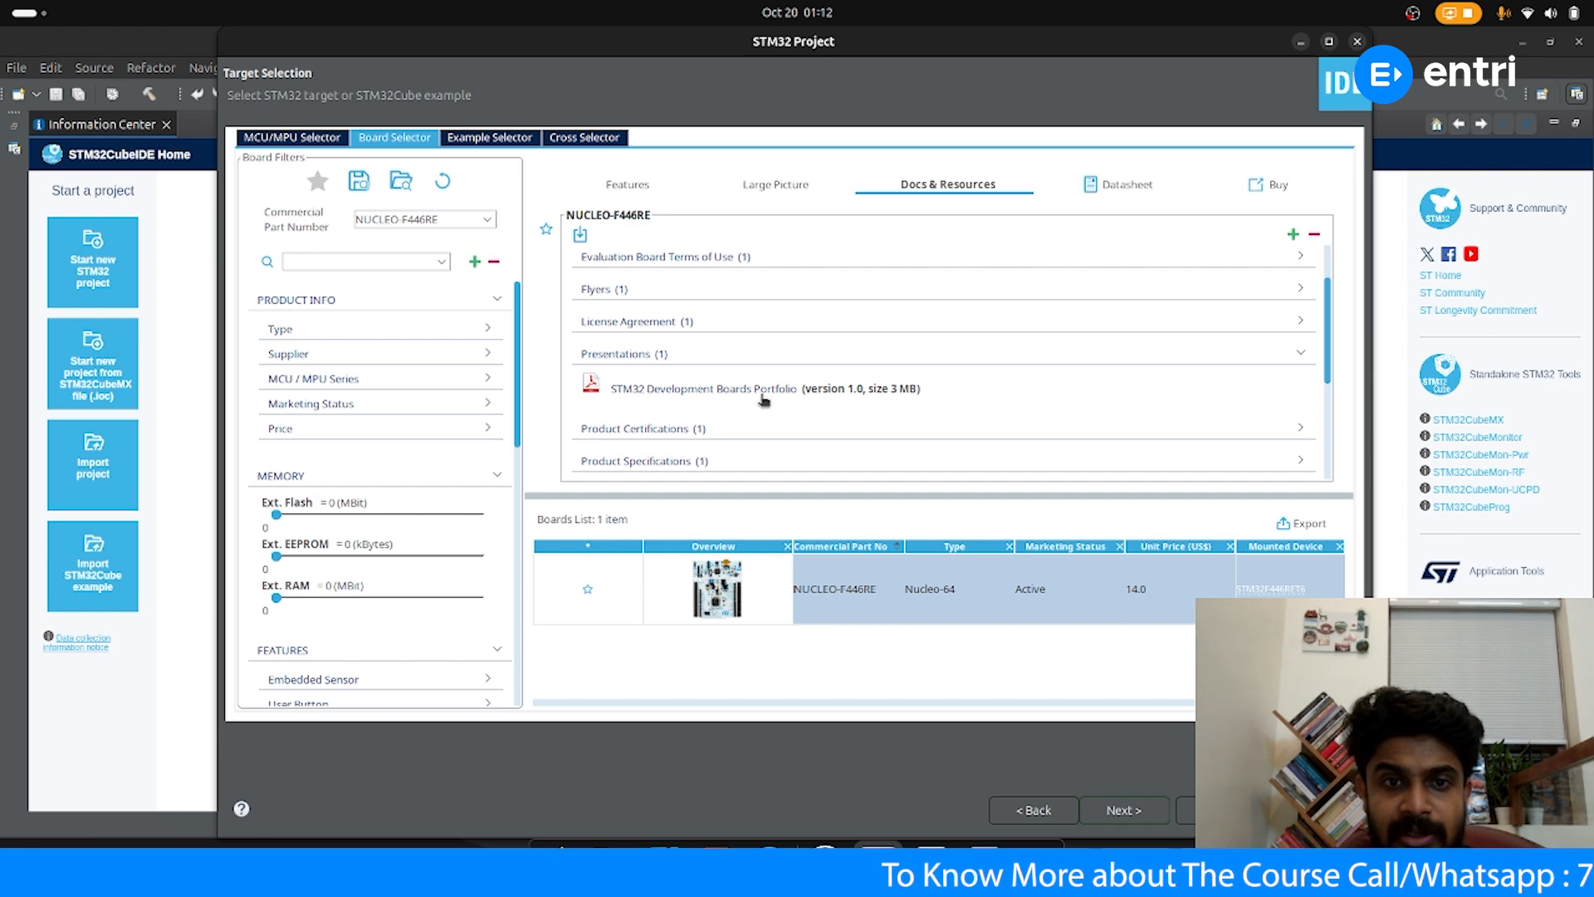
scroll(755, 375, up, 2)
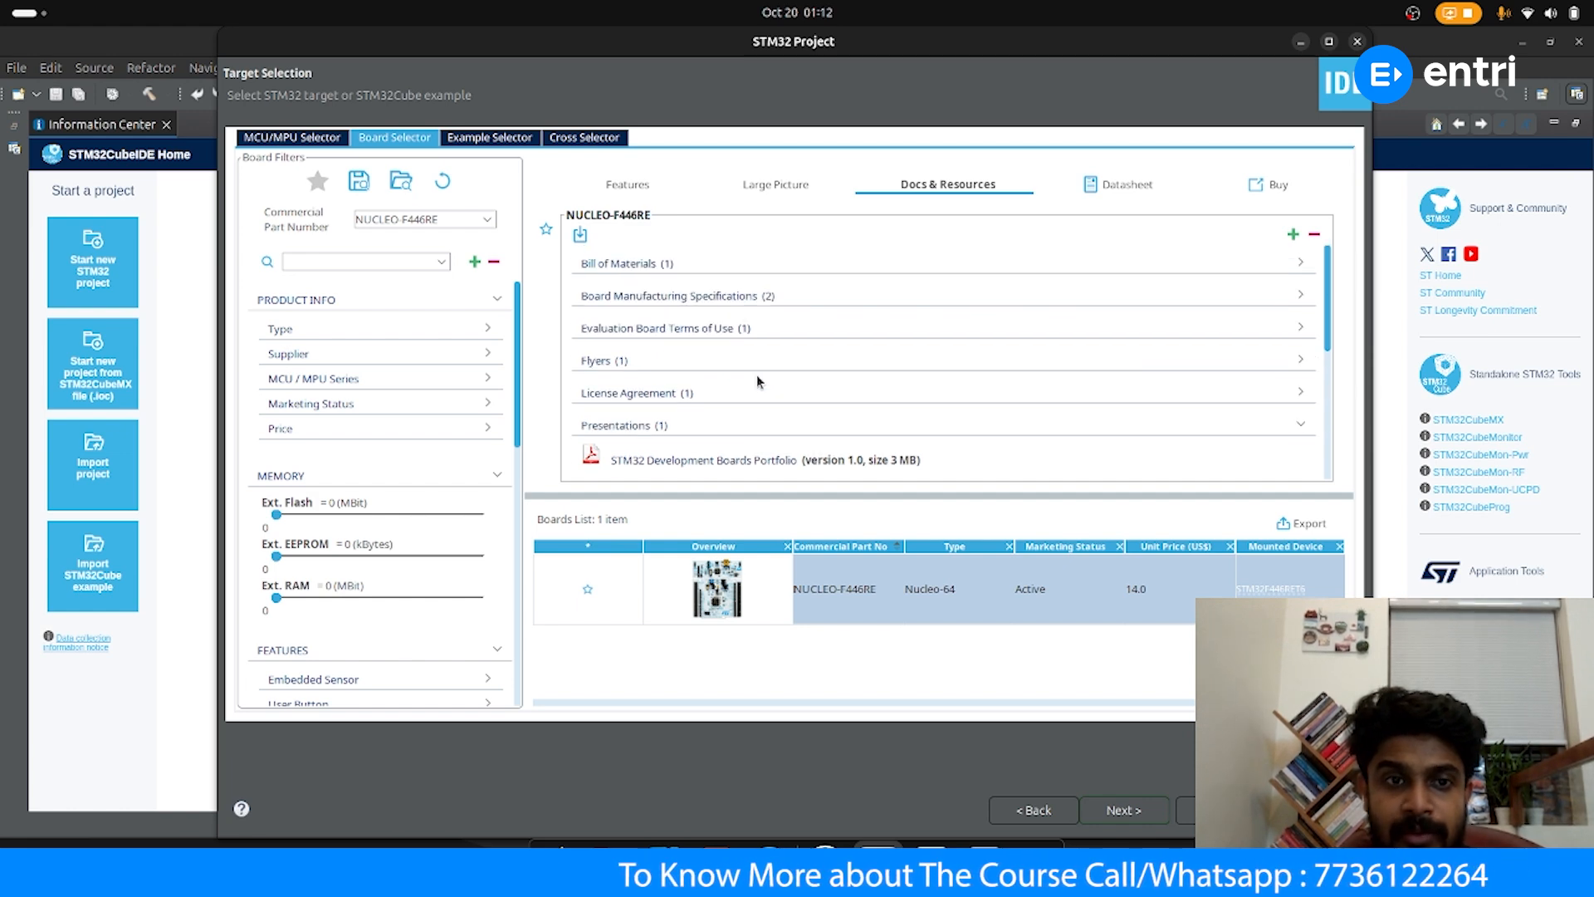
Expand the Bill of Materials and Schematic Pack categories to examine the documents offered for the board
click(714, 266)
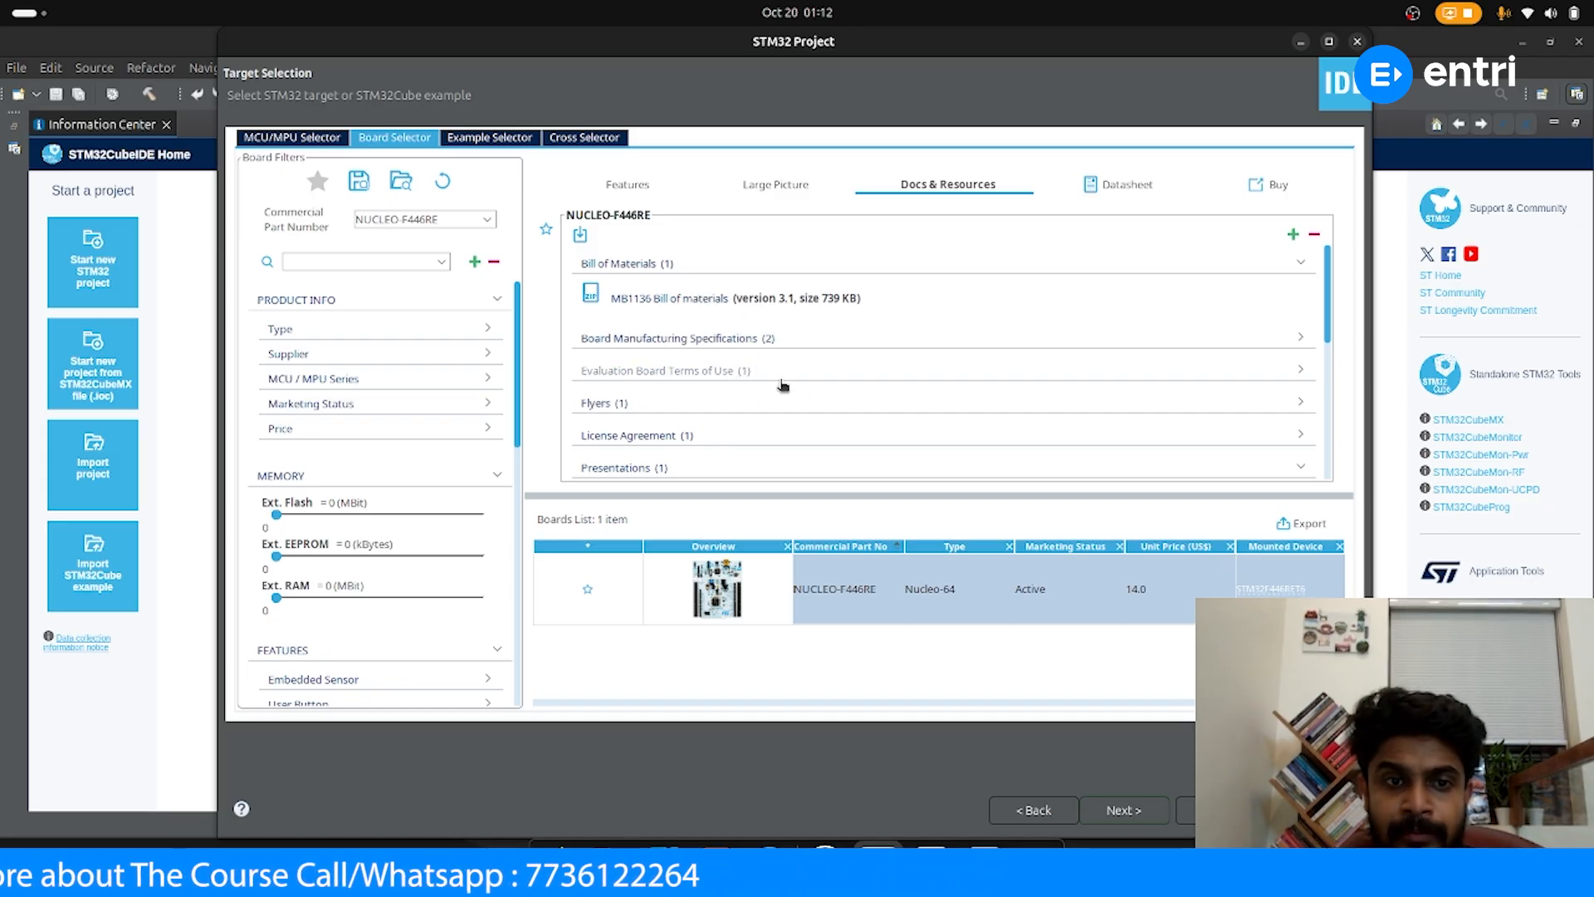
scroll(783, 385, down, 3)
scroll(783, 384, down, 3)
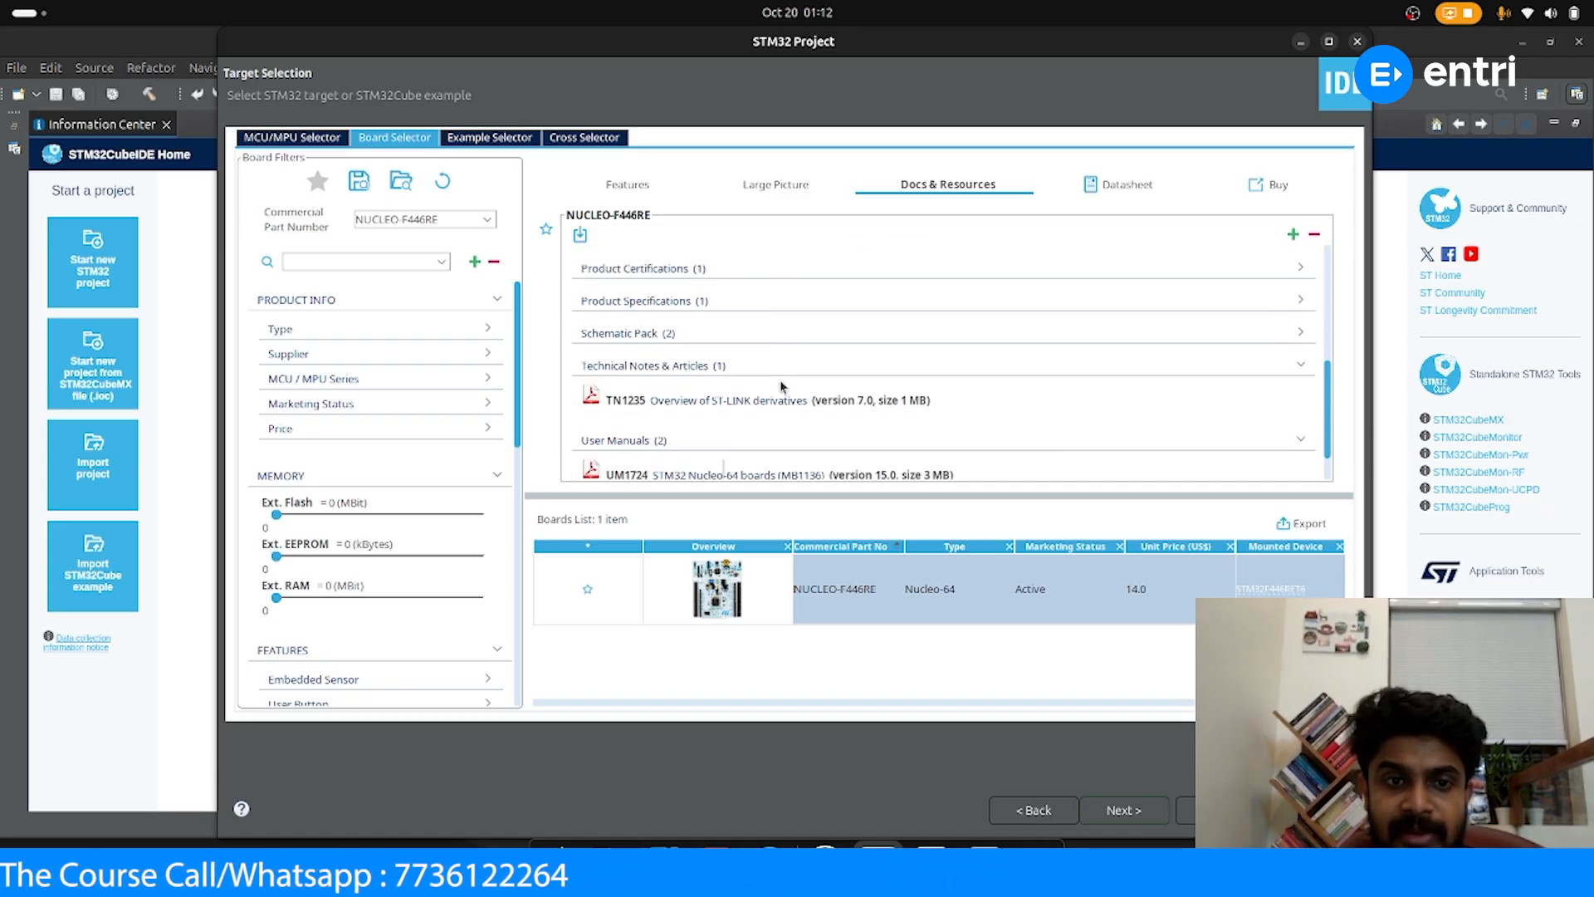
click(733, 333)
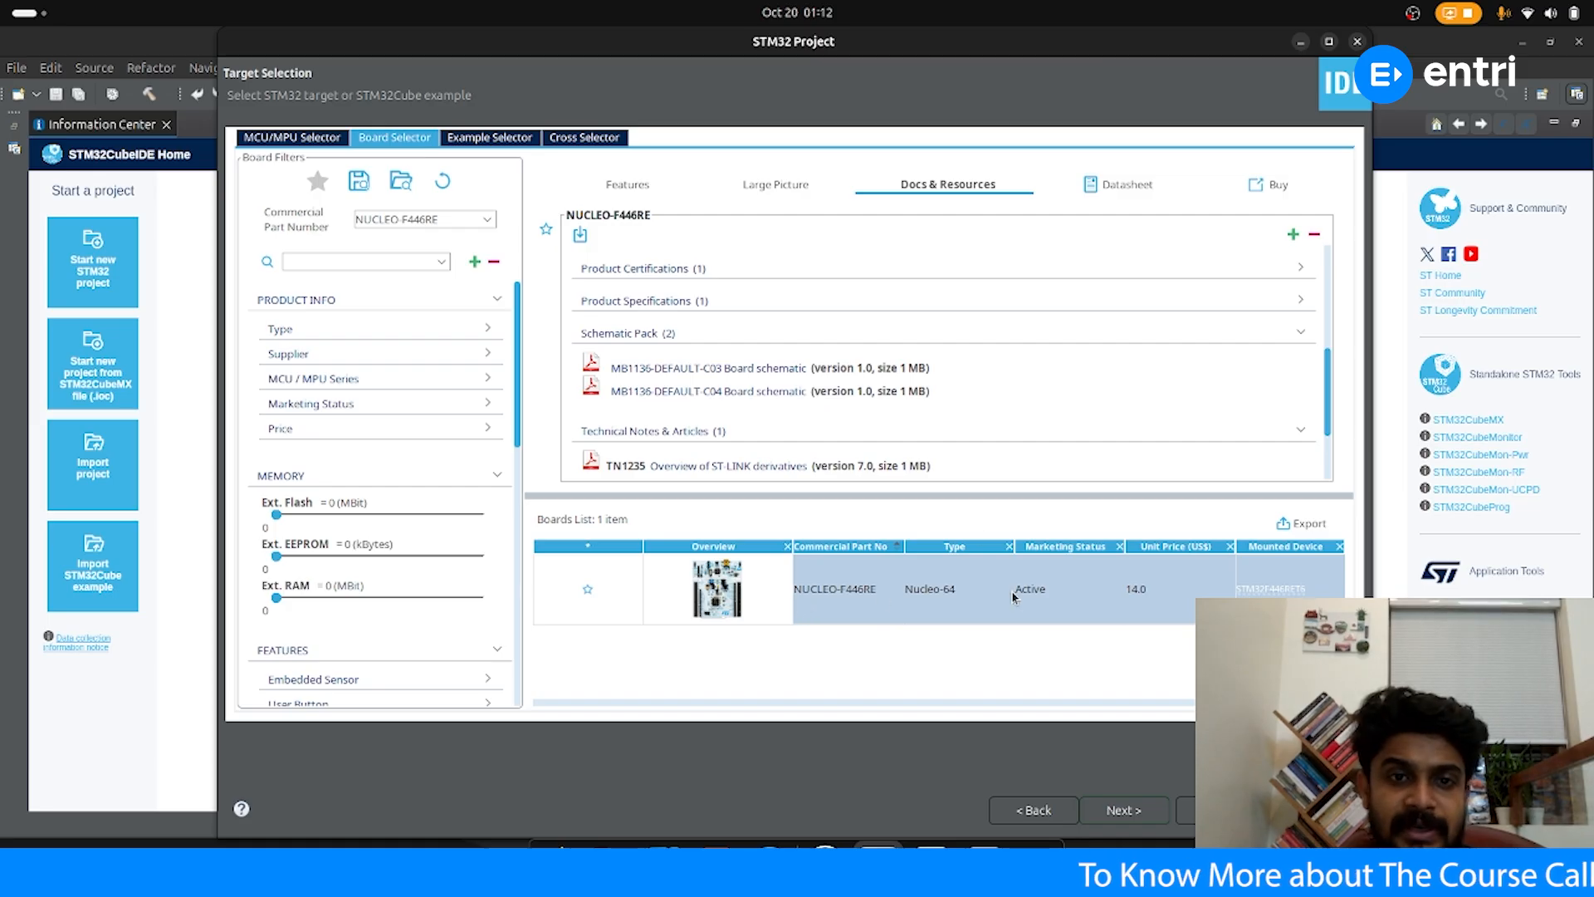
Accept the NUCLEO-F446RE board and create a project named HelloWorld with the Empty targeted project type
click(1128, 817)
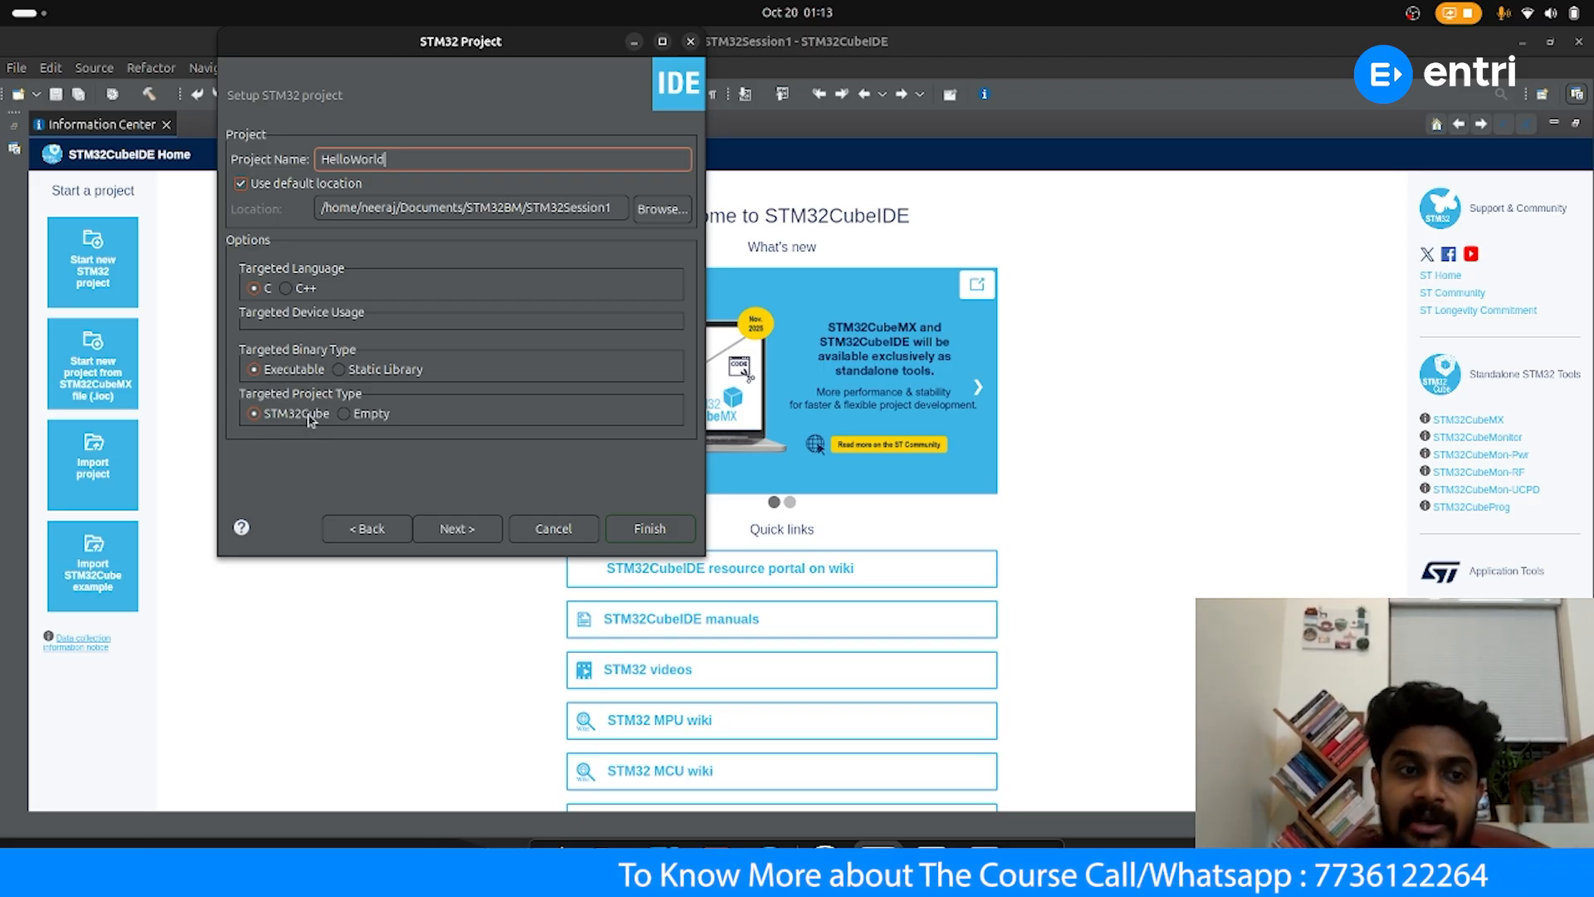
click(368, 417)
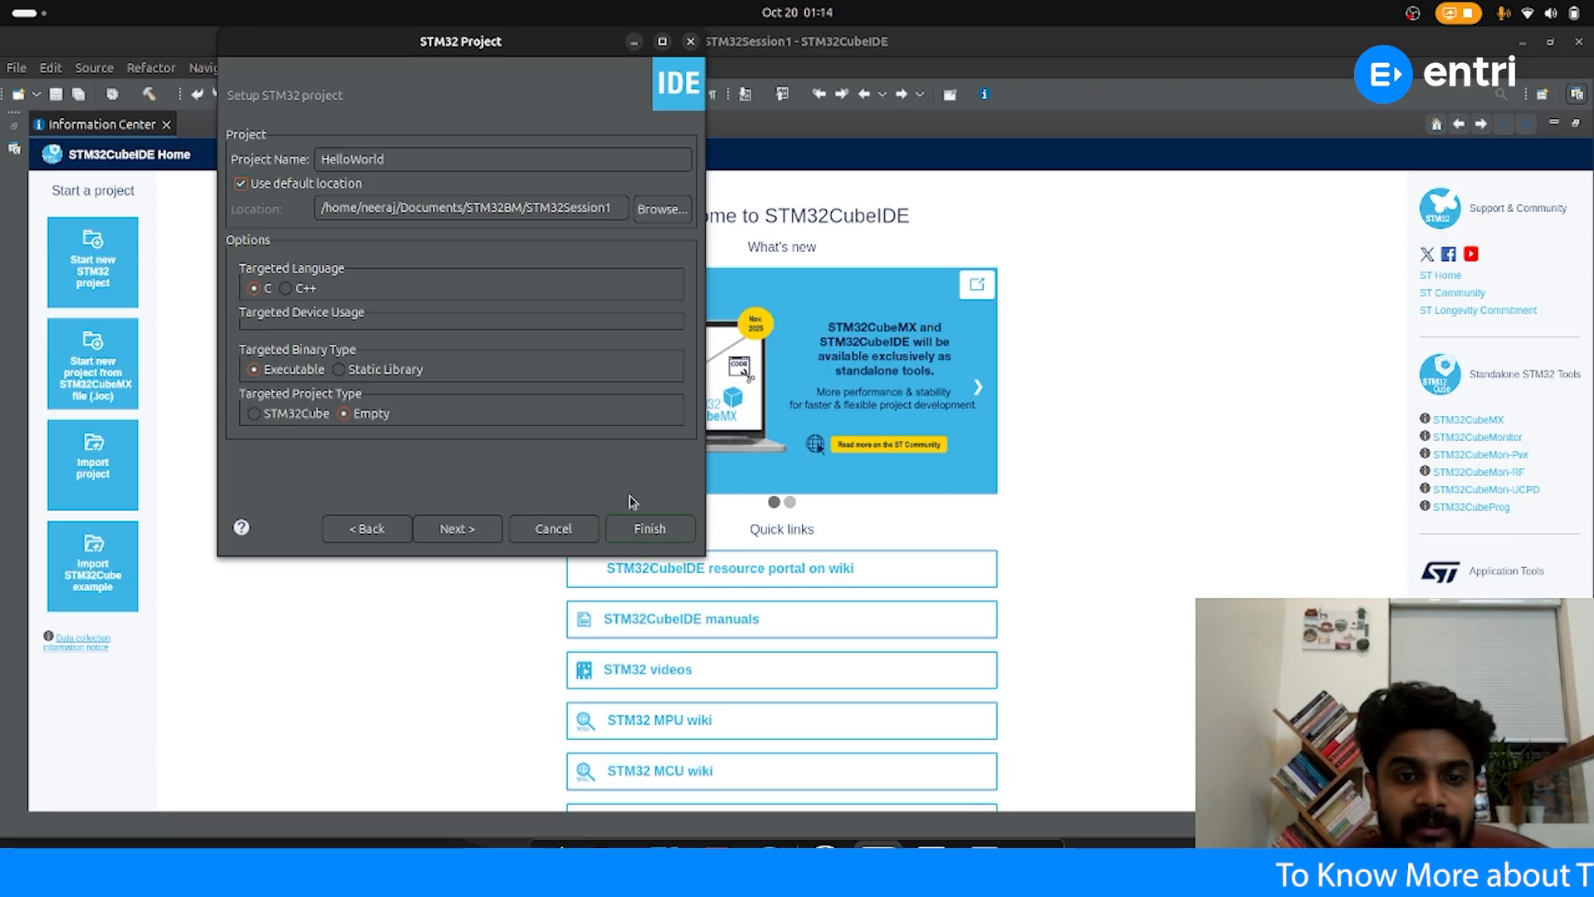
click(659, 531)
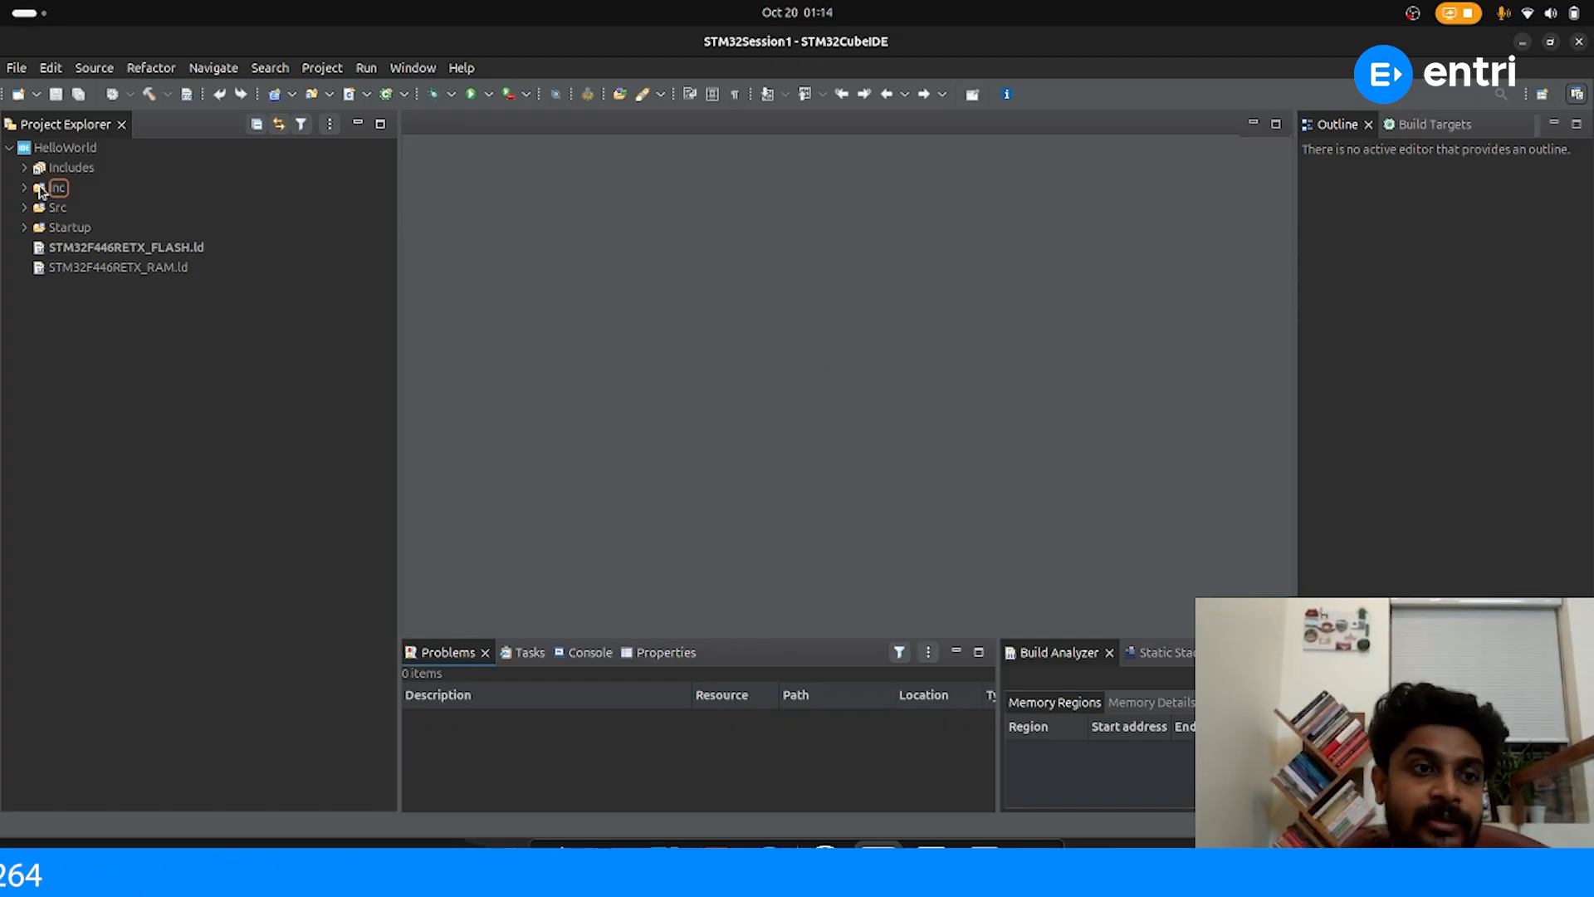
Expand the Inc and Src folders of the HelloWorld project and open main.c for editing
click(103, 197)
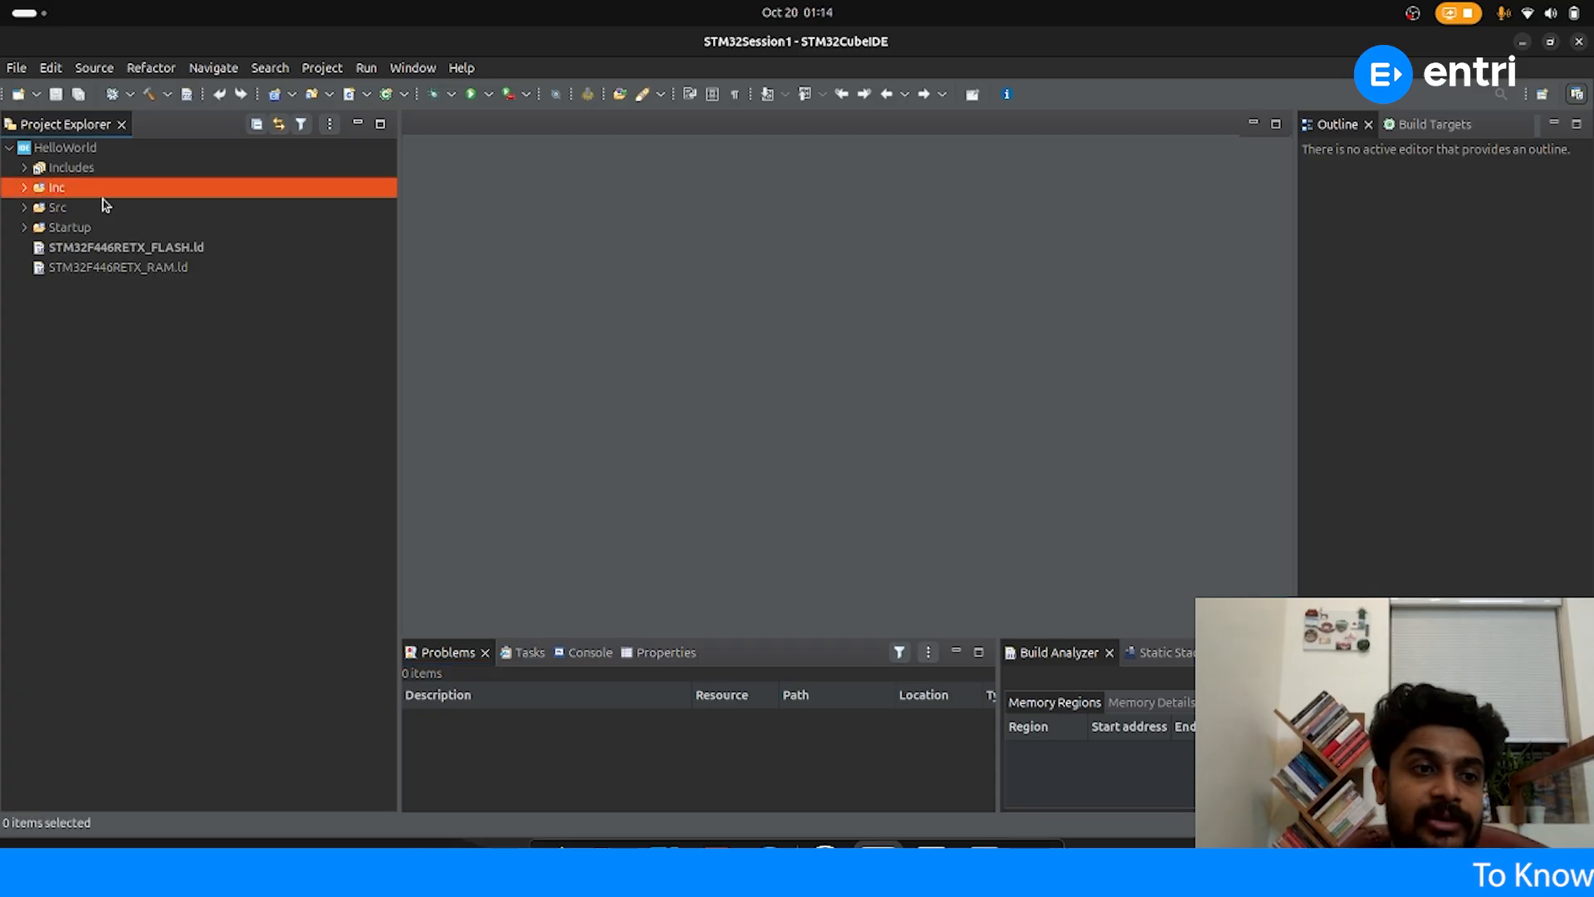
click(89, 151)
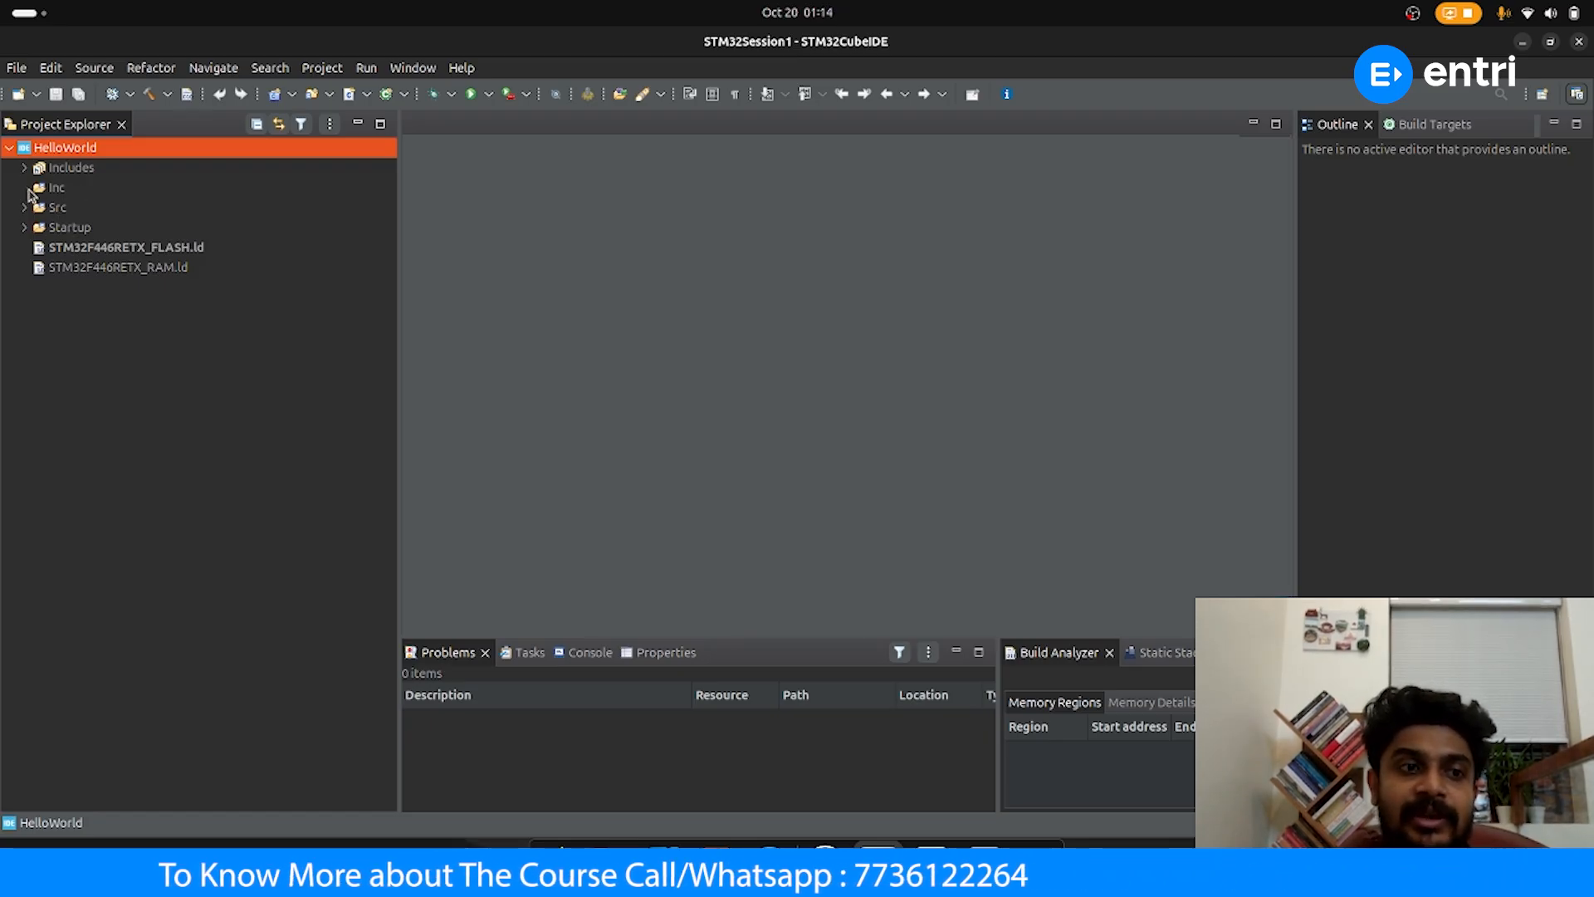
click(59, 190)
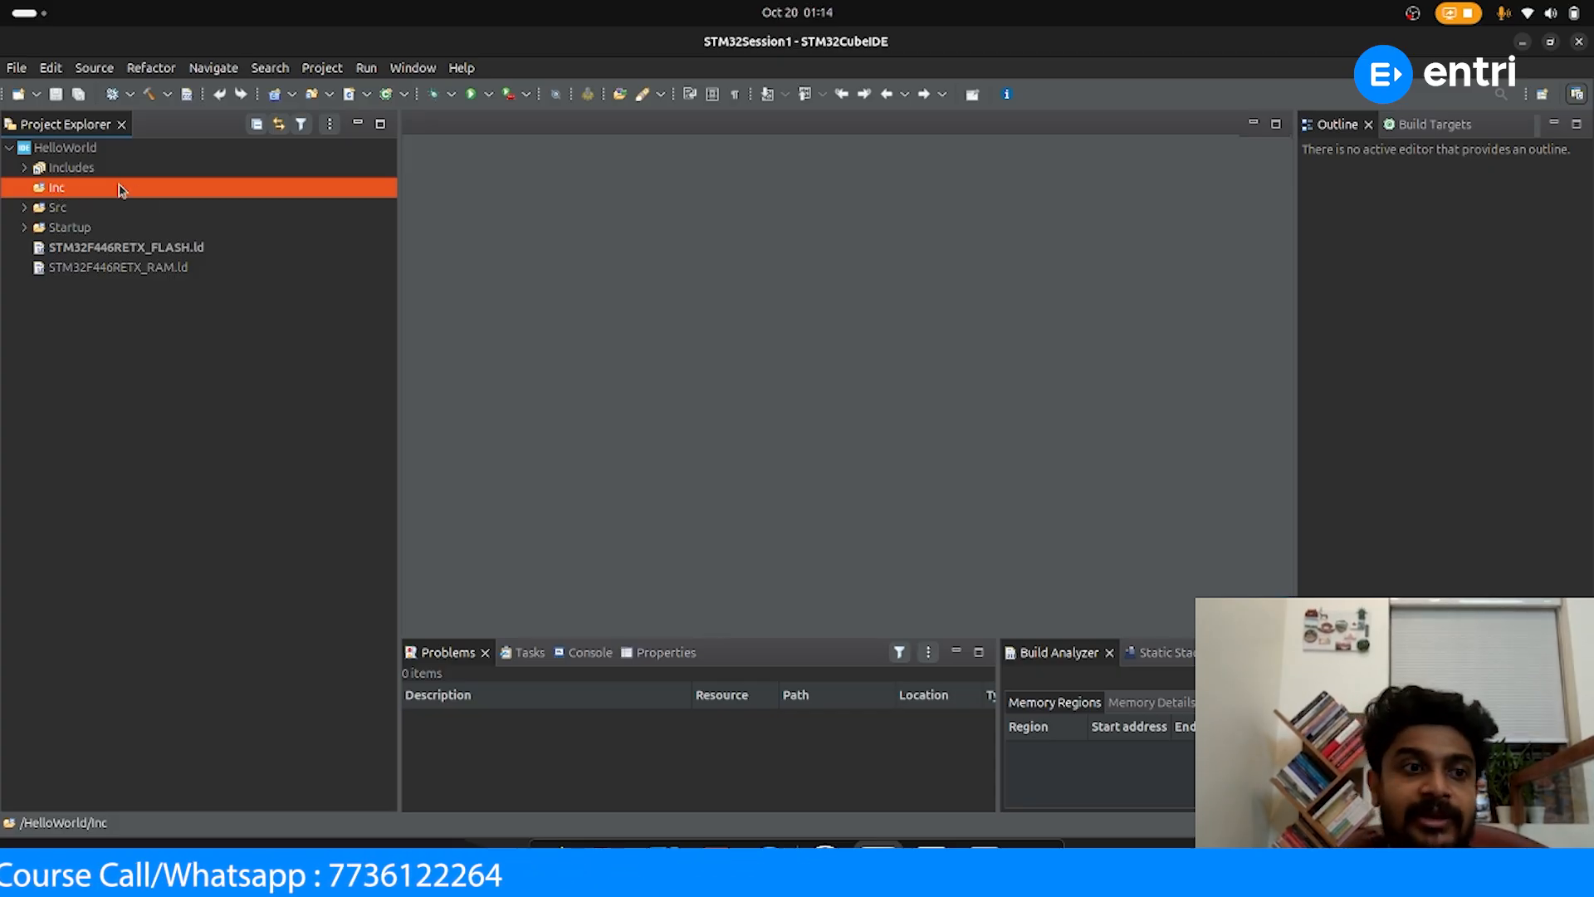
click(68, 213)
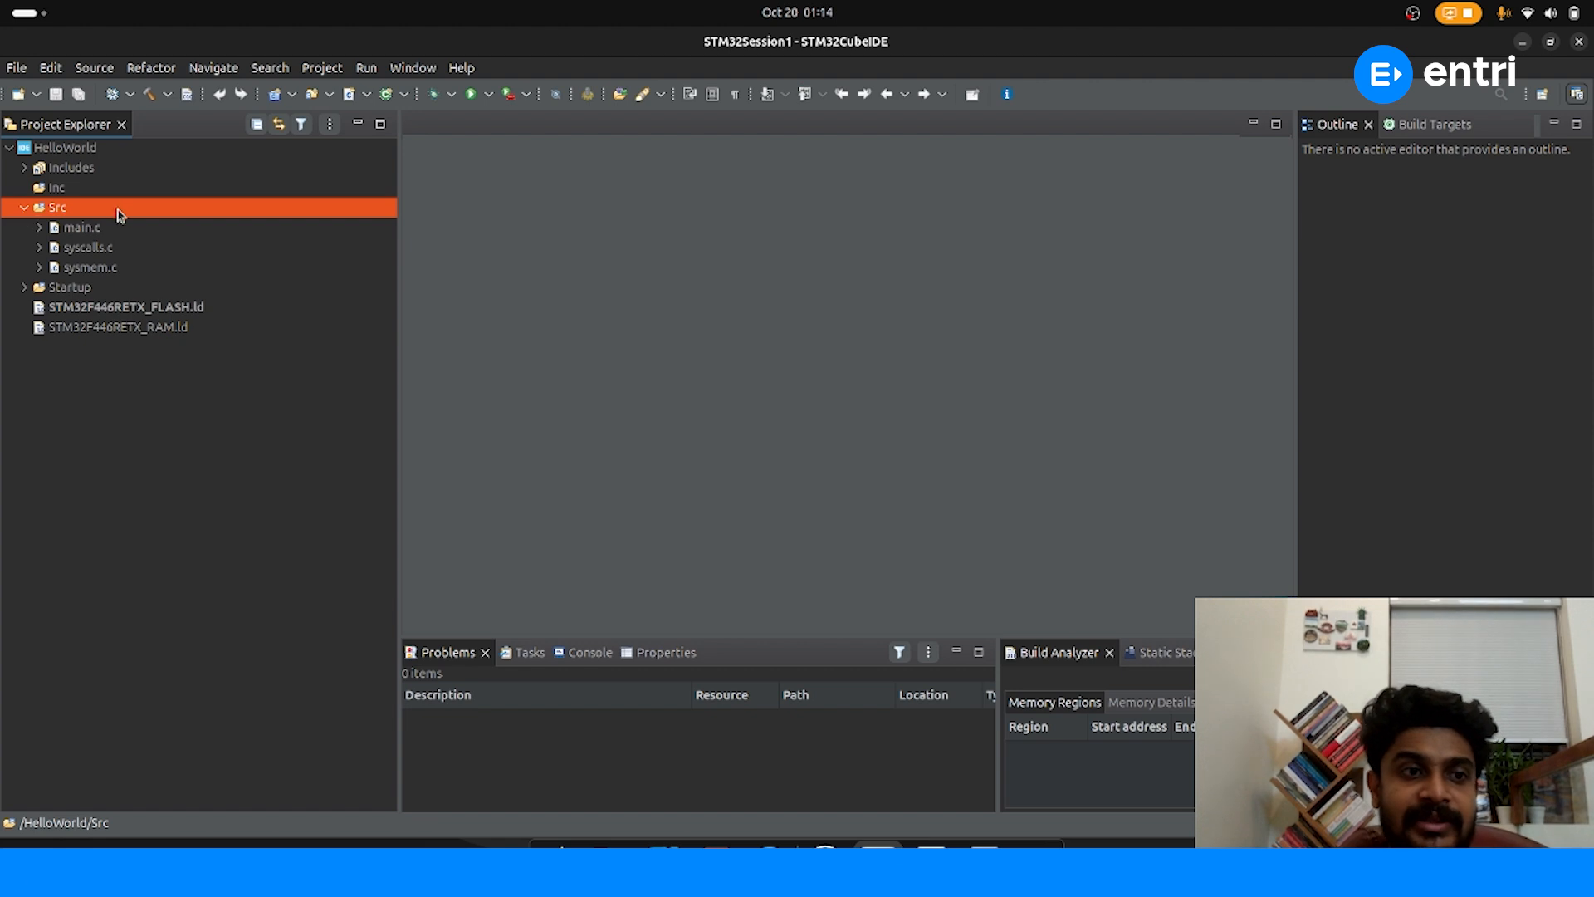
click(78, 232)
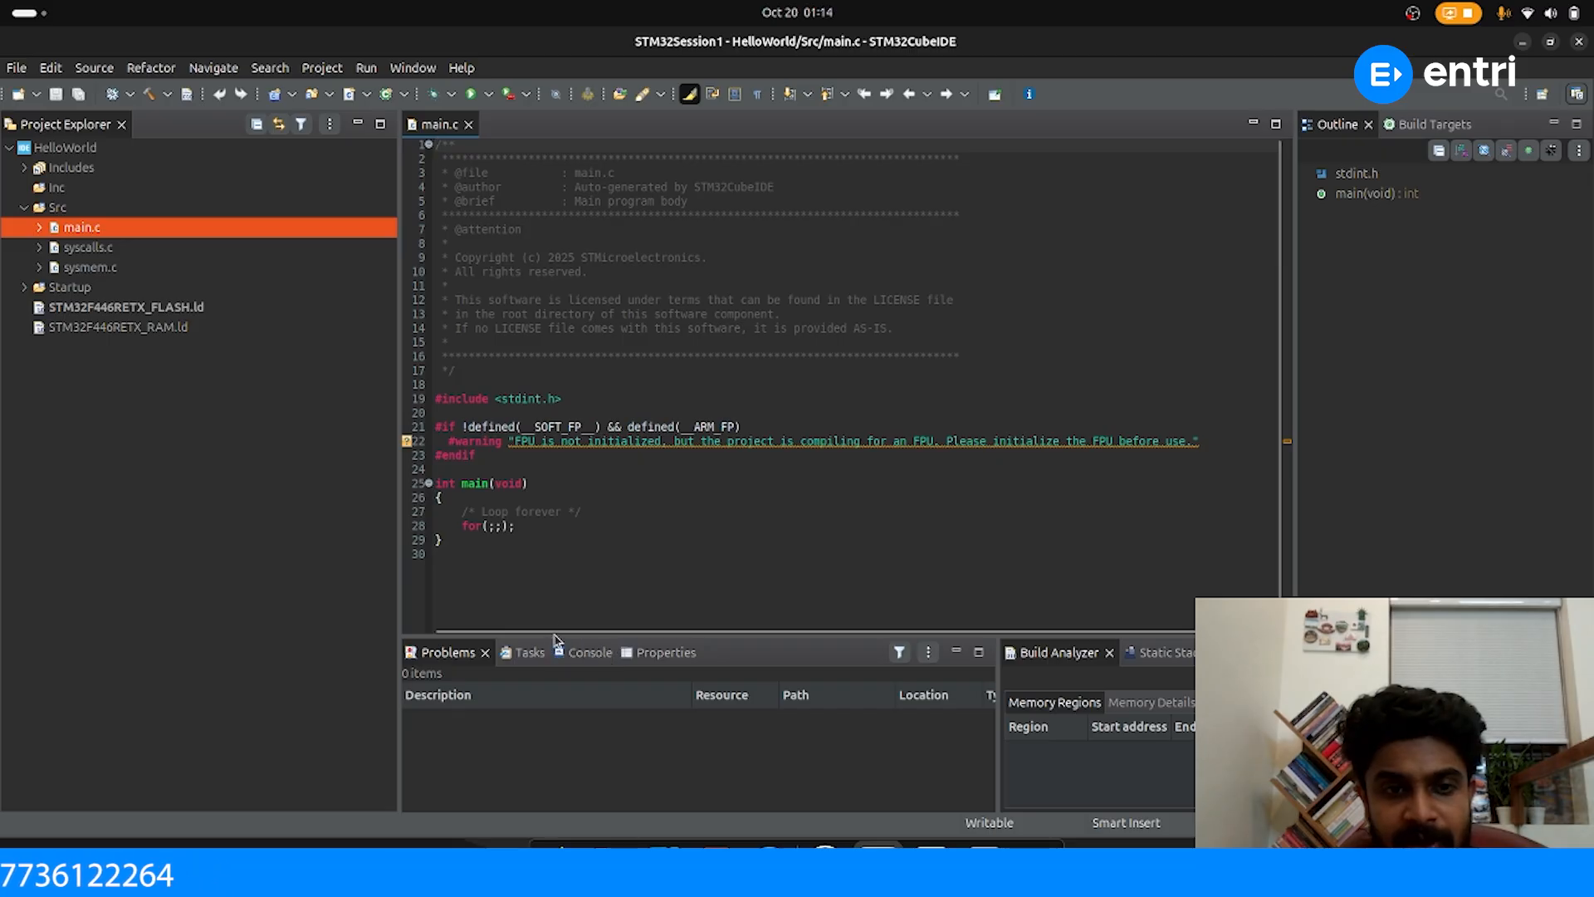
Build the HelloWorld project and enlarge the build output area to review its log
drag(553, 636, 566, 553)
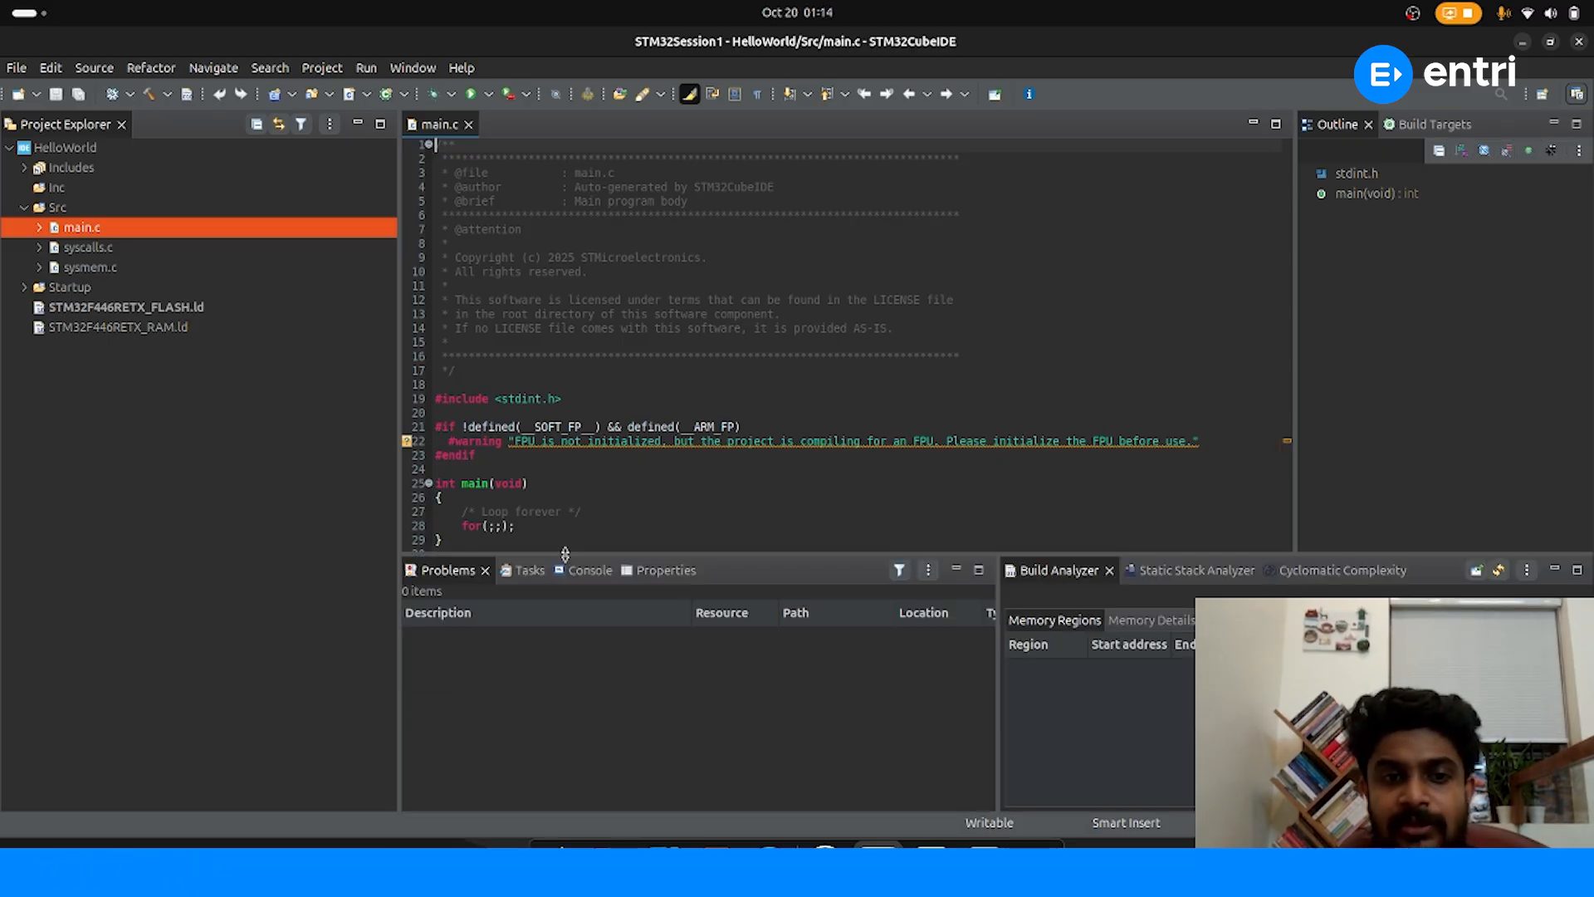
click(50, 151)
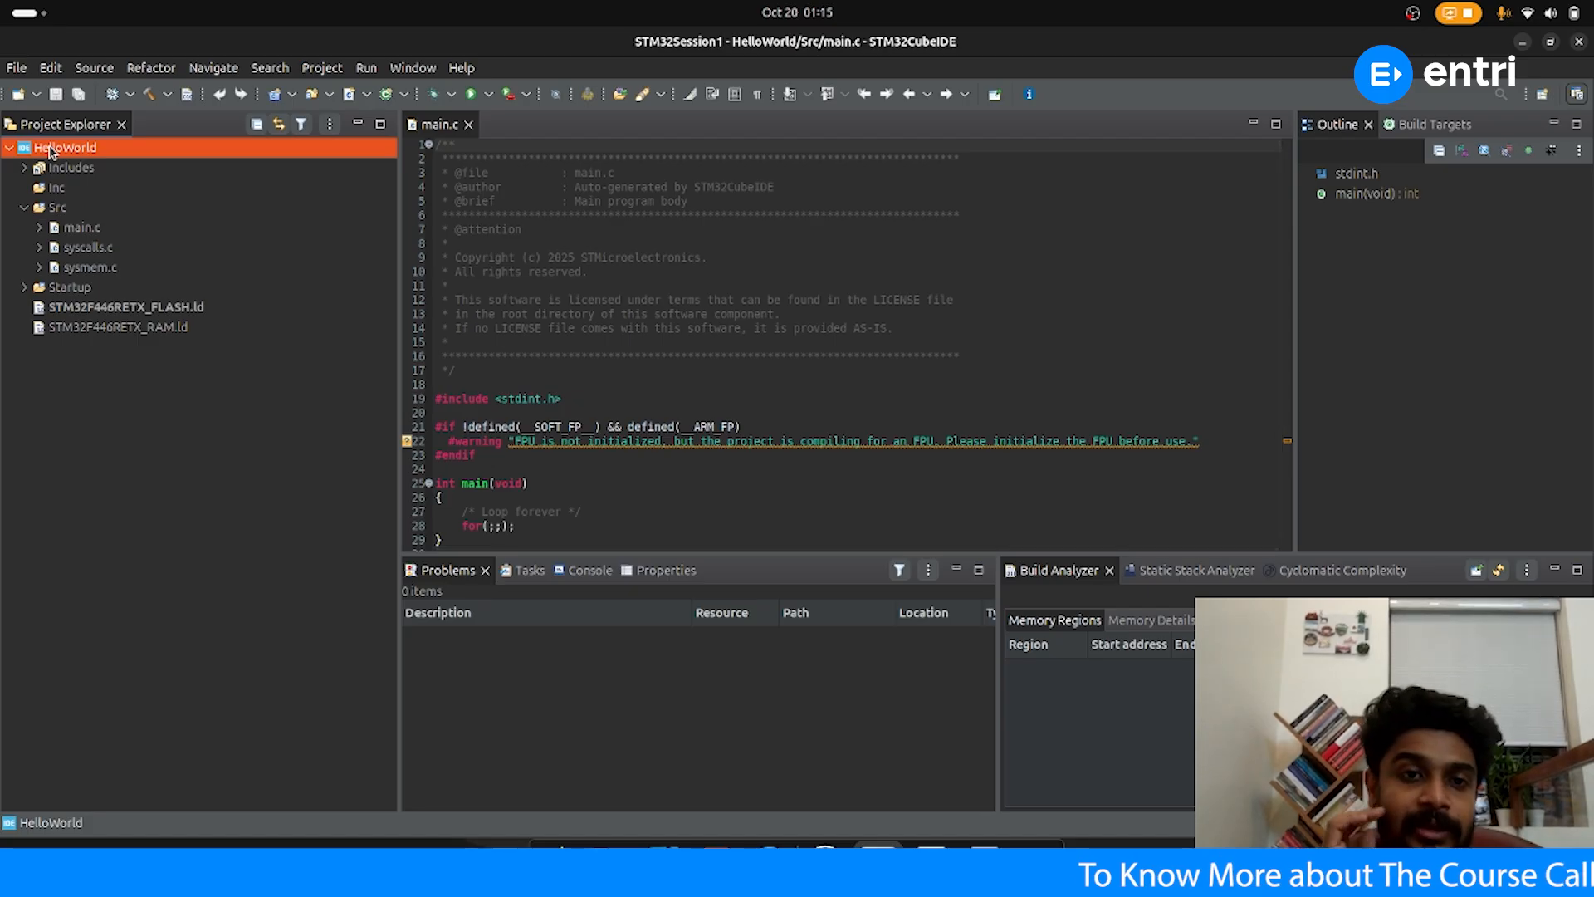
right_click(50, 151)
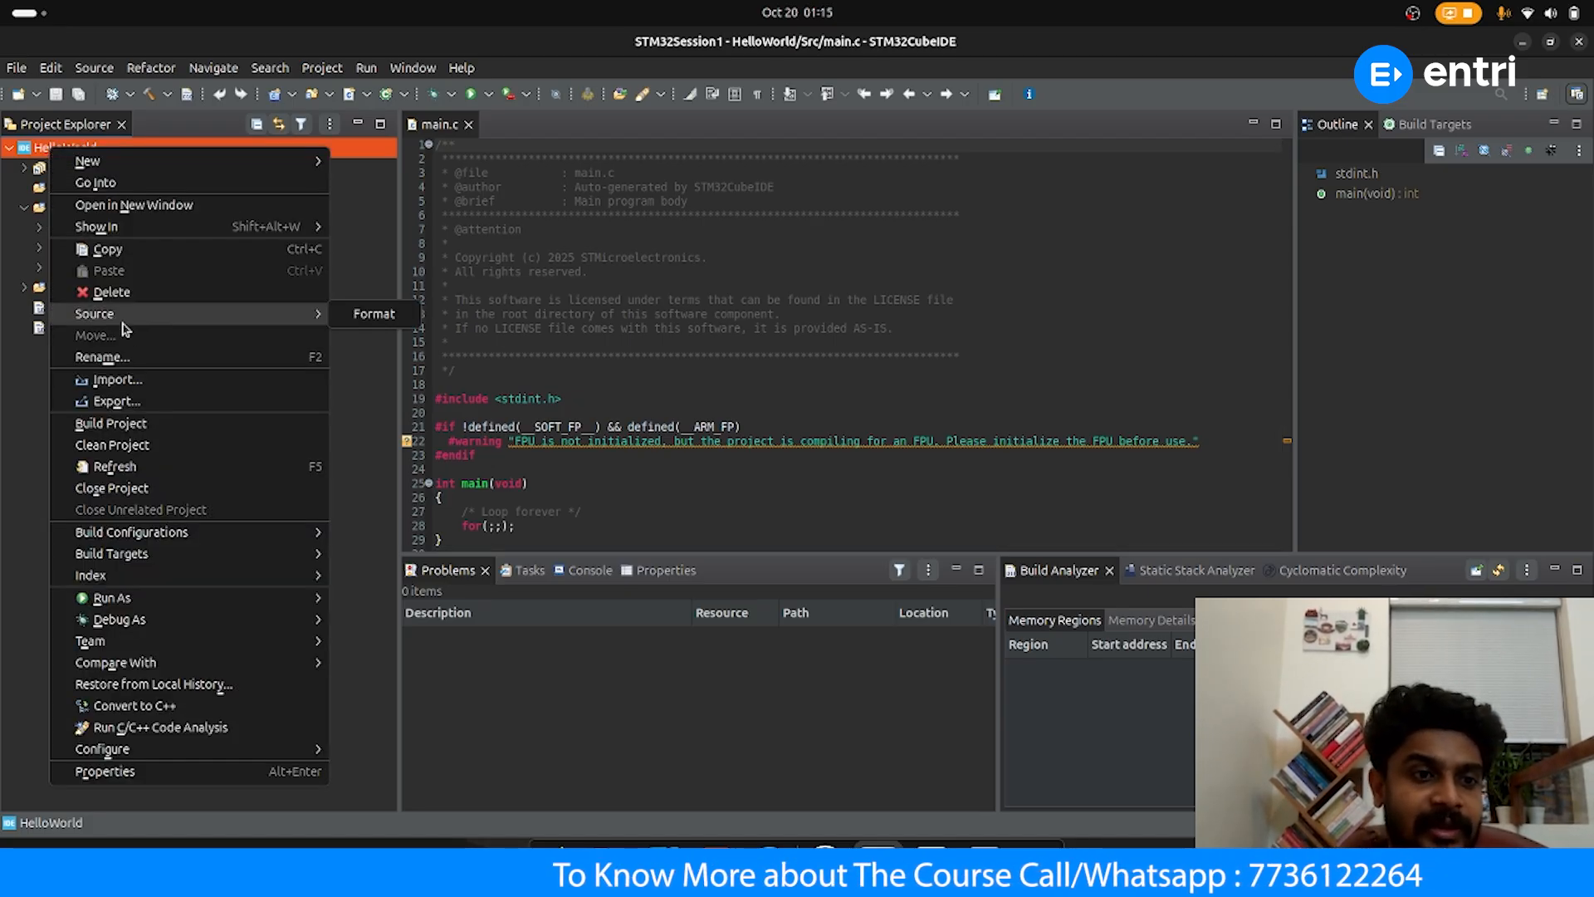
click(112, 424)
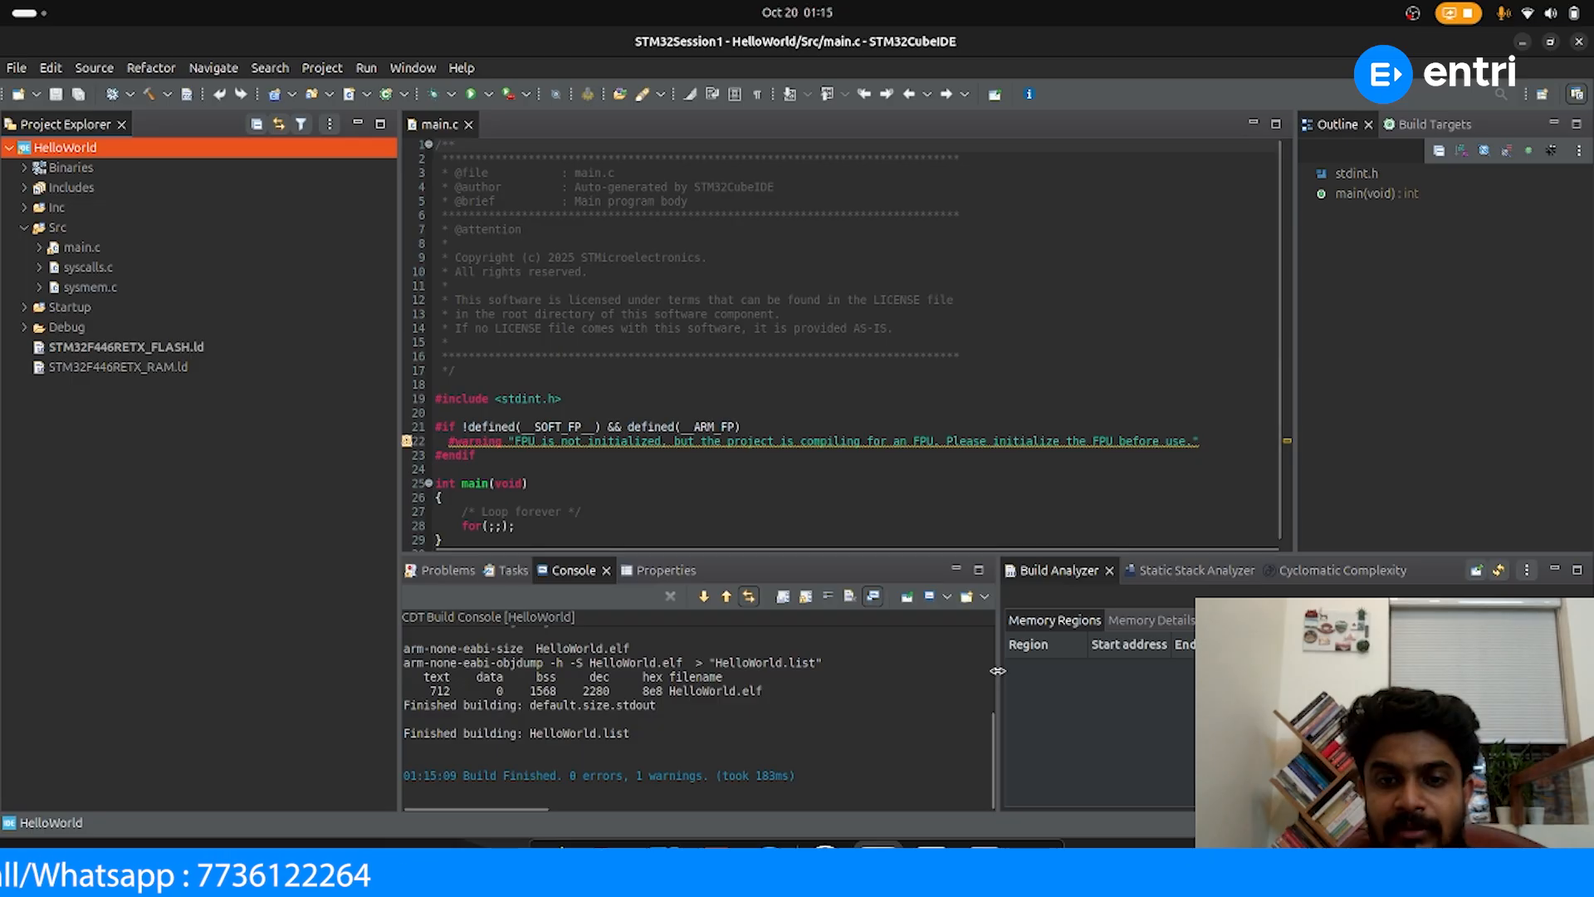
drag(996, 671, 1259, 670)
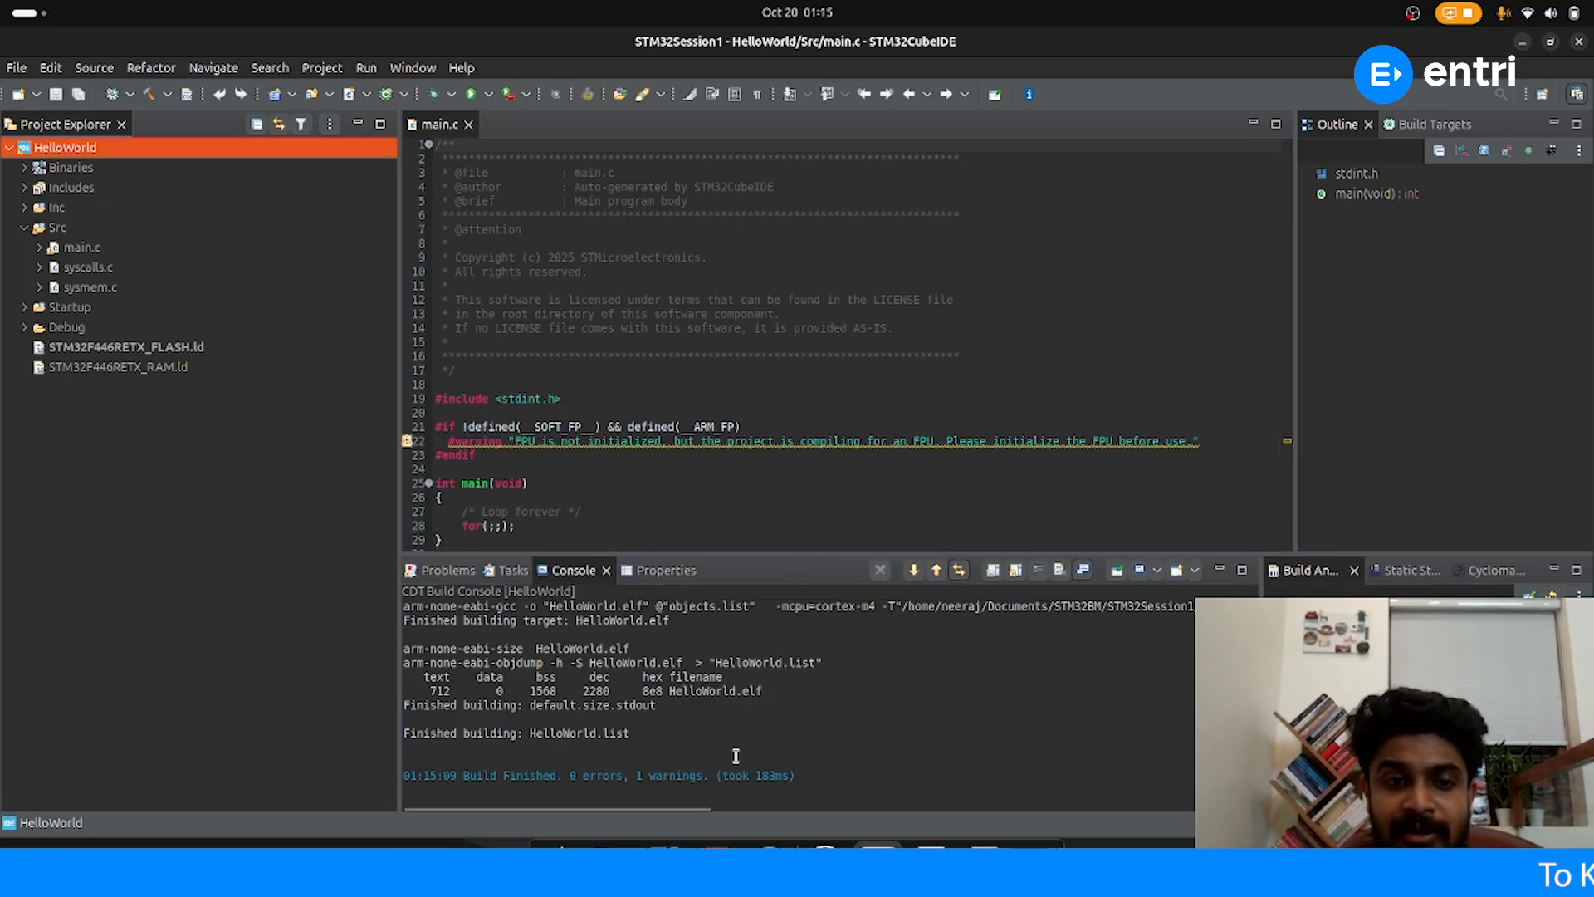
scroll(735, 755, up, 3)
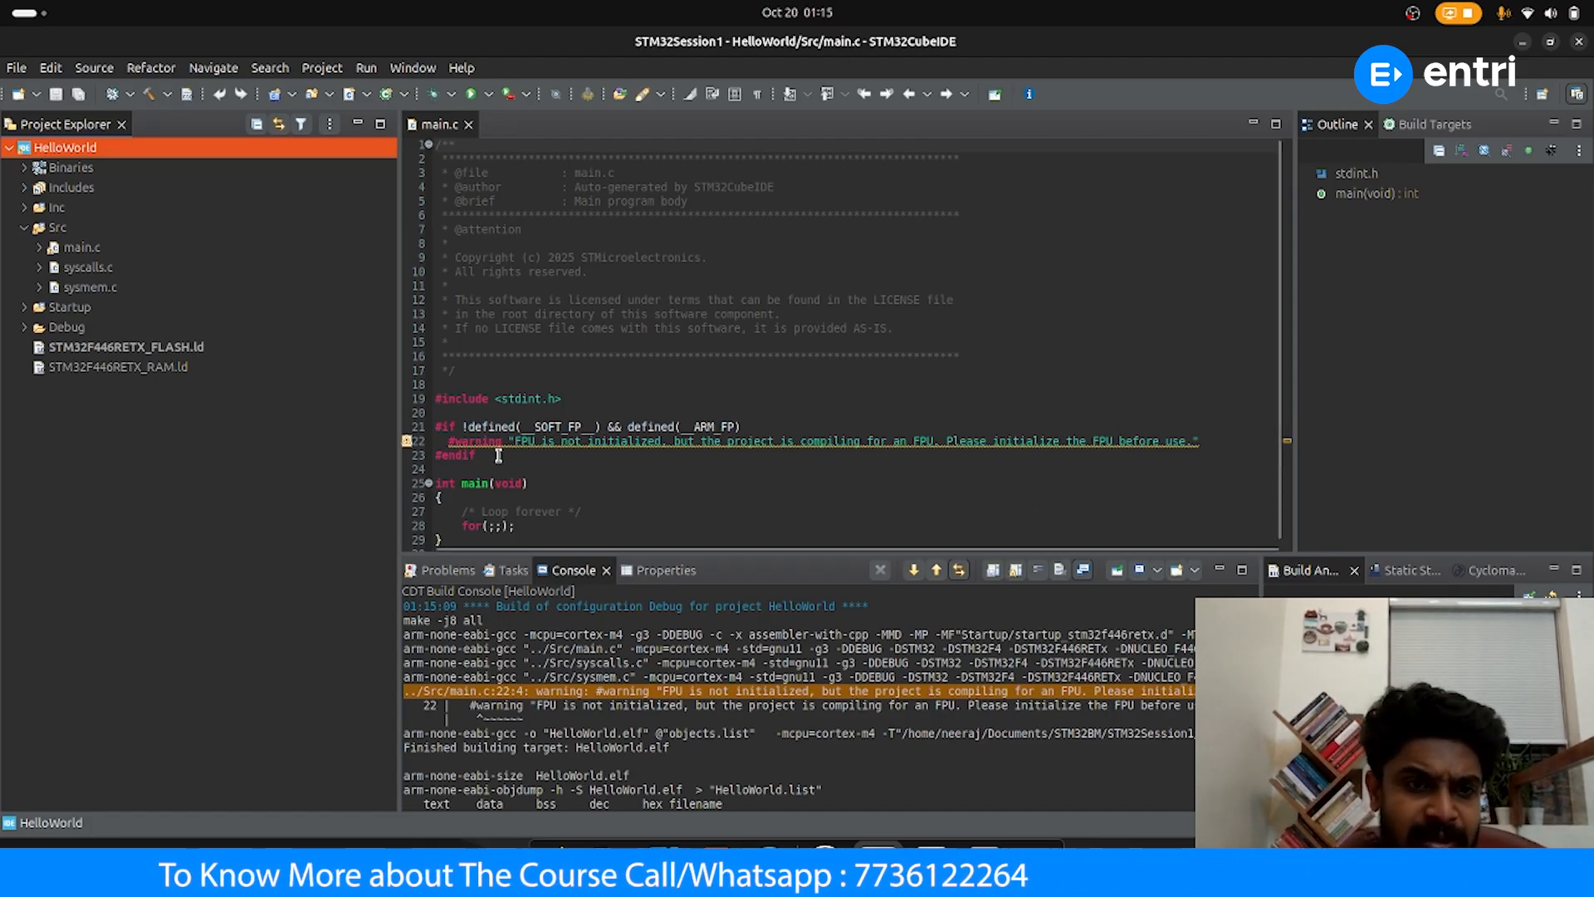
In the project's C/C++ Build MCU/MPU settings, set the floating-point unit to None and the floating-point ABI to Software implementation (-mfloat-abi=soft)
click(320, 69)
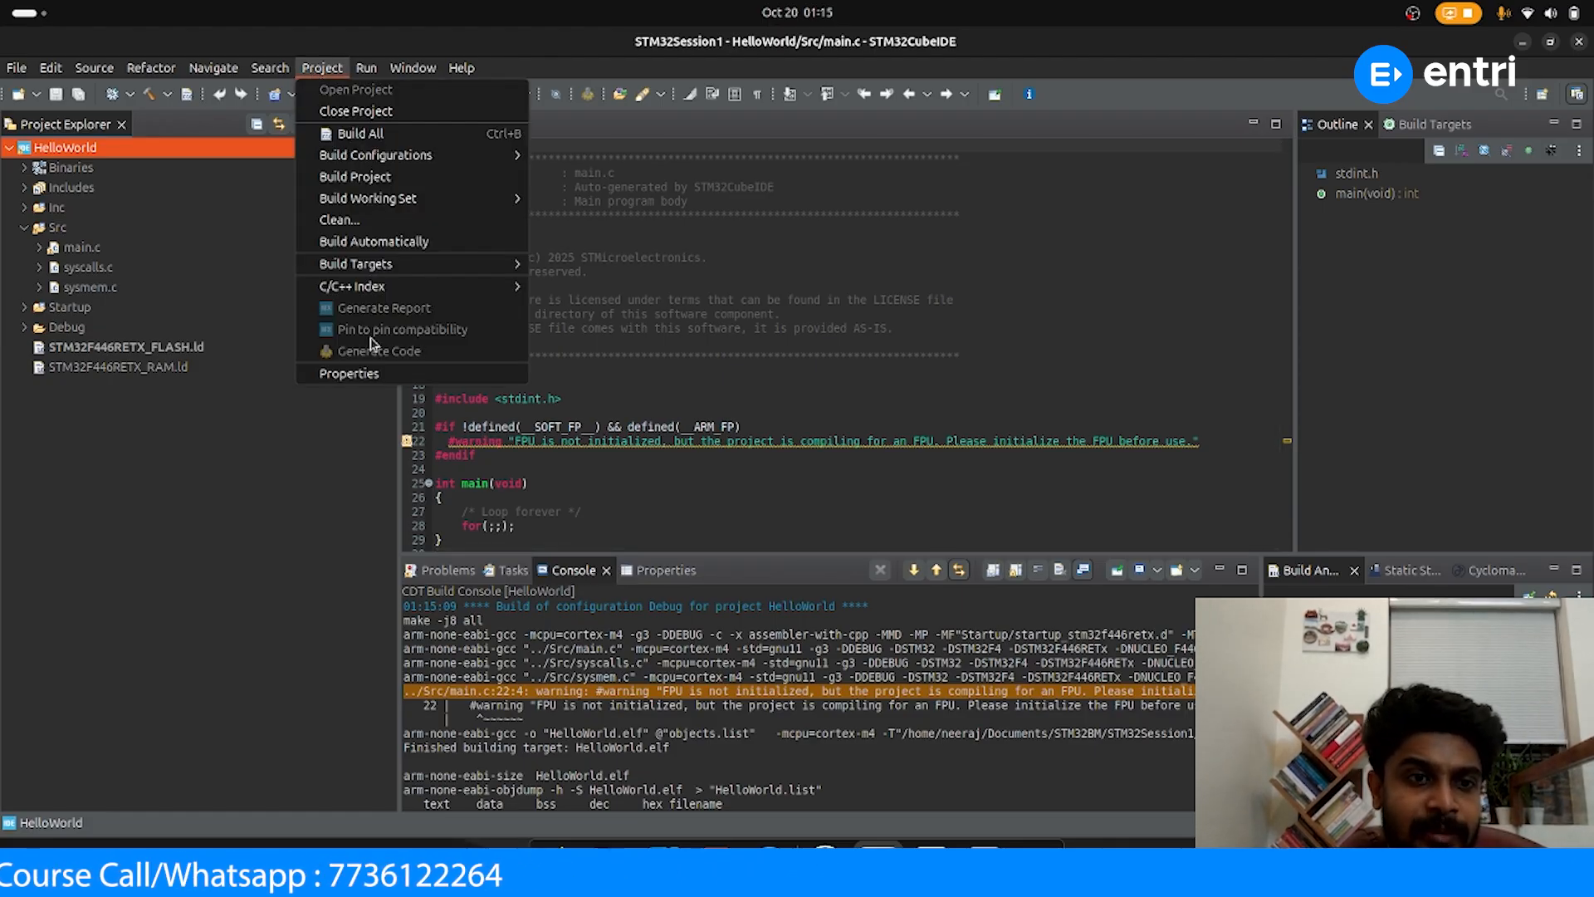
click(353, 374)
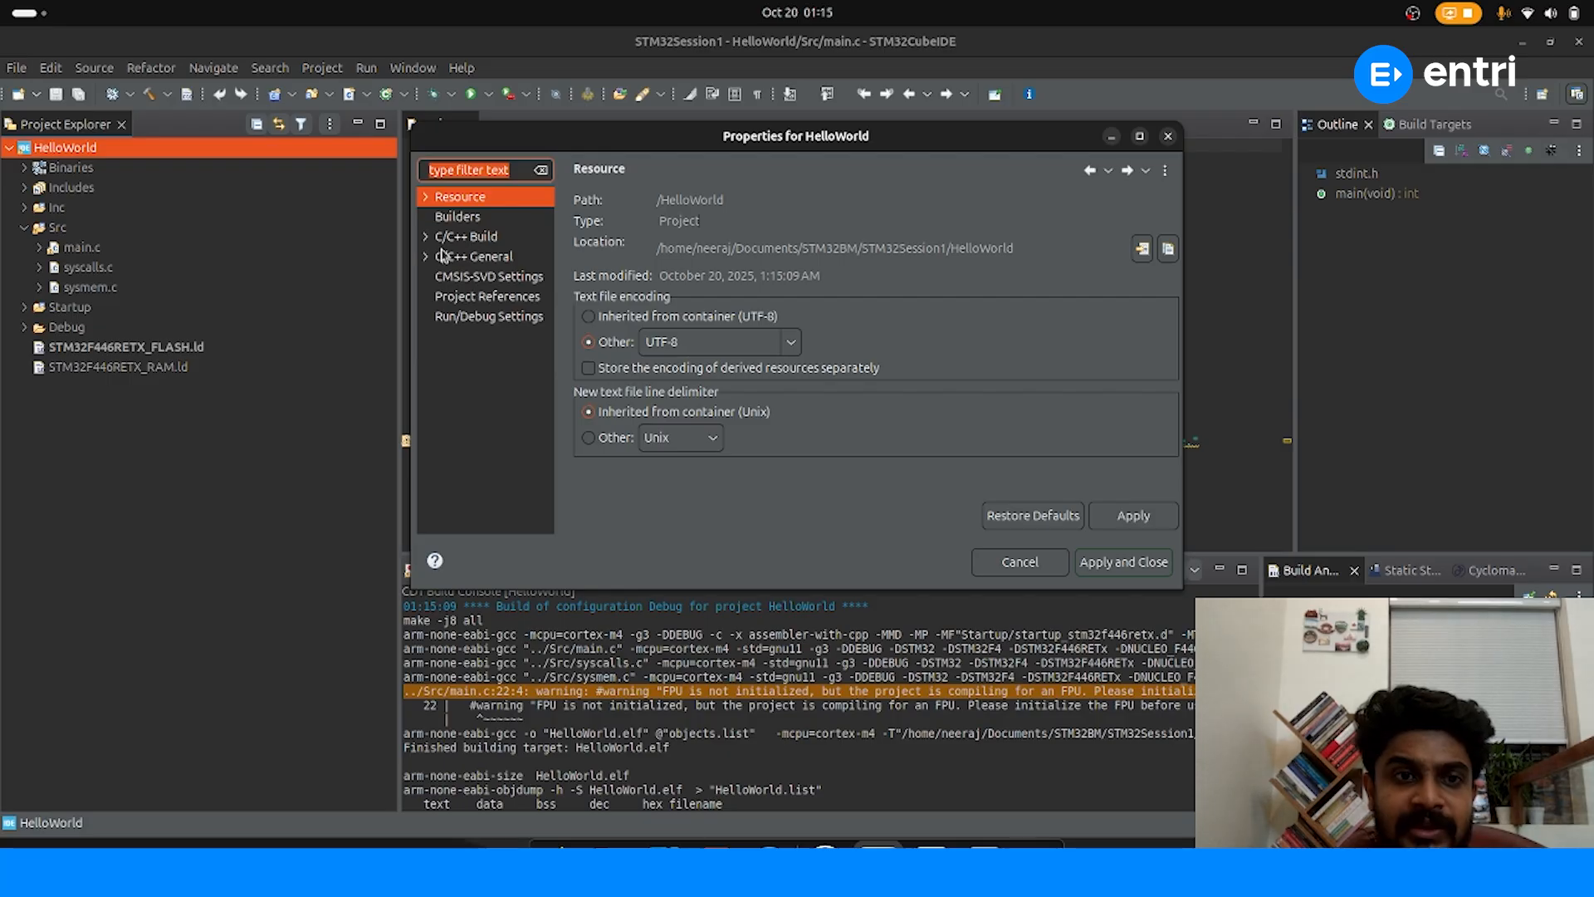
click(486, 238)
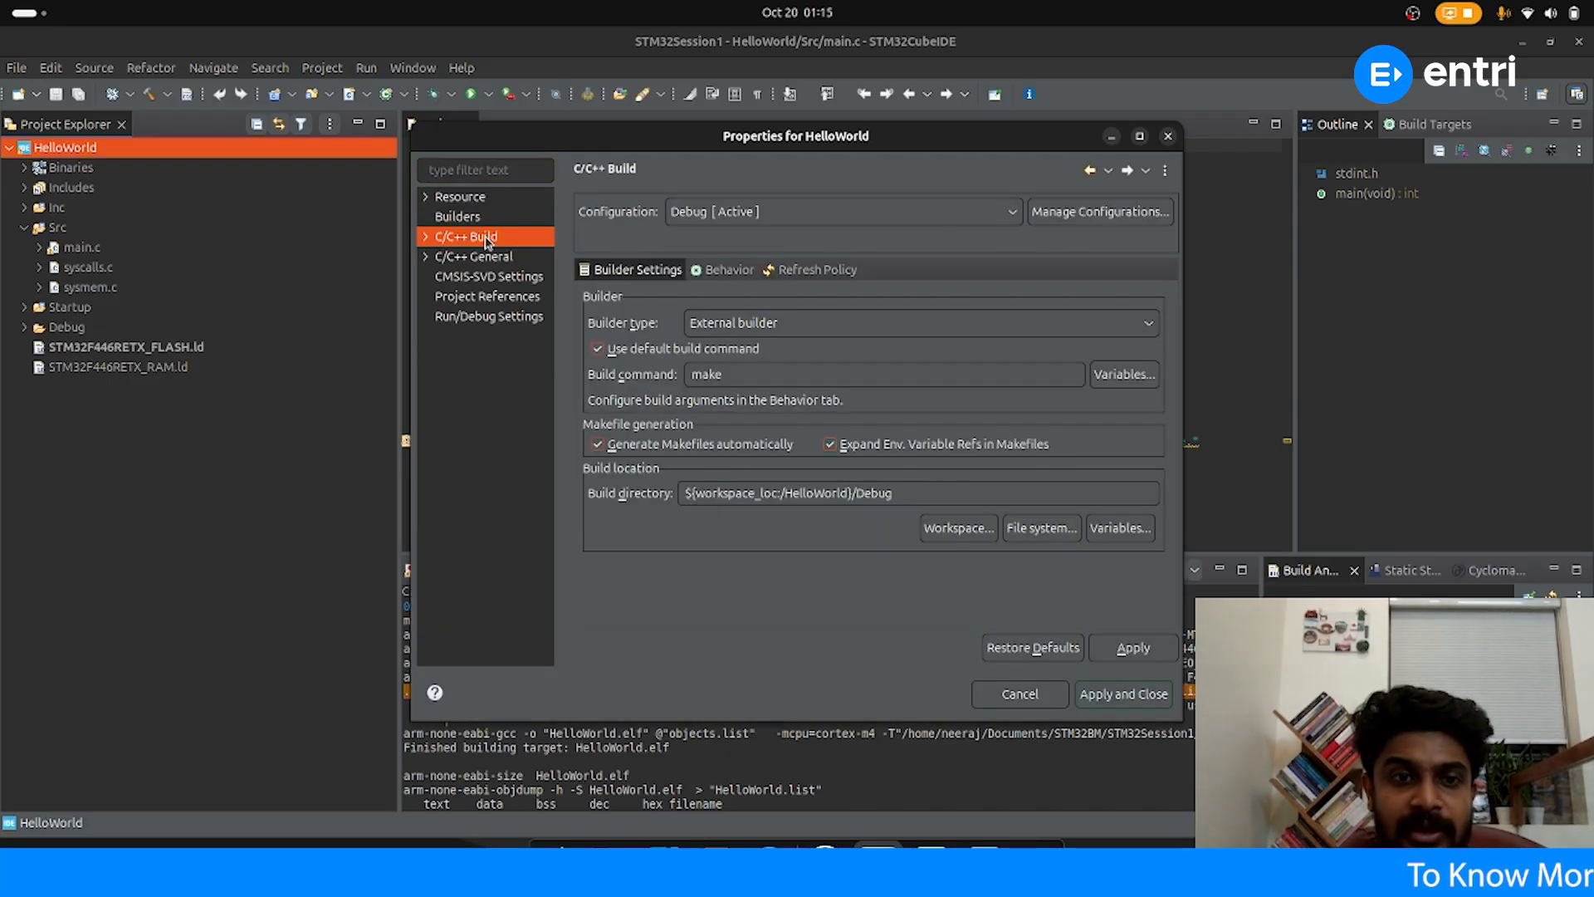
click(425, 237)
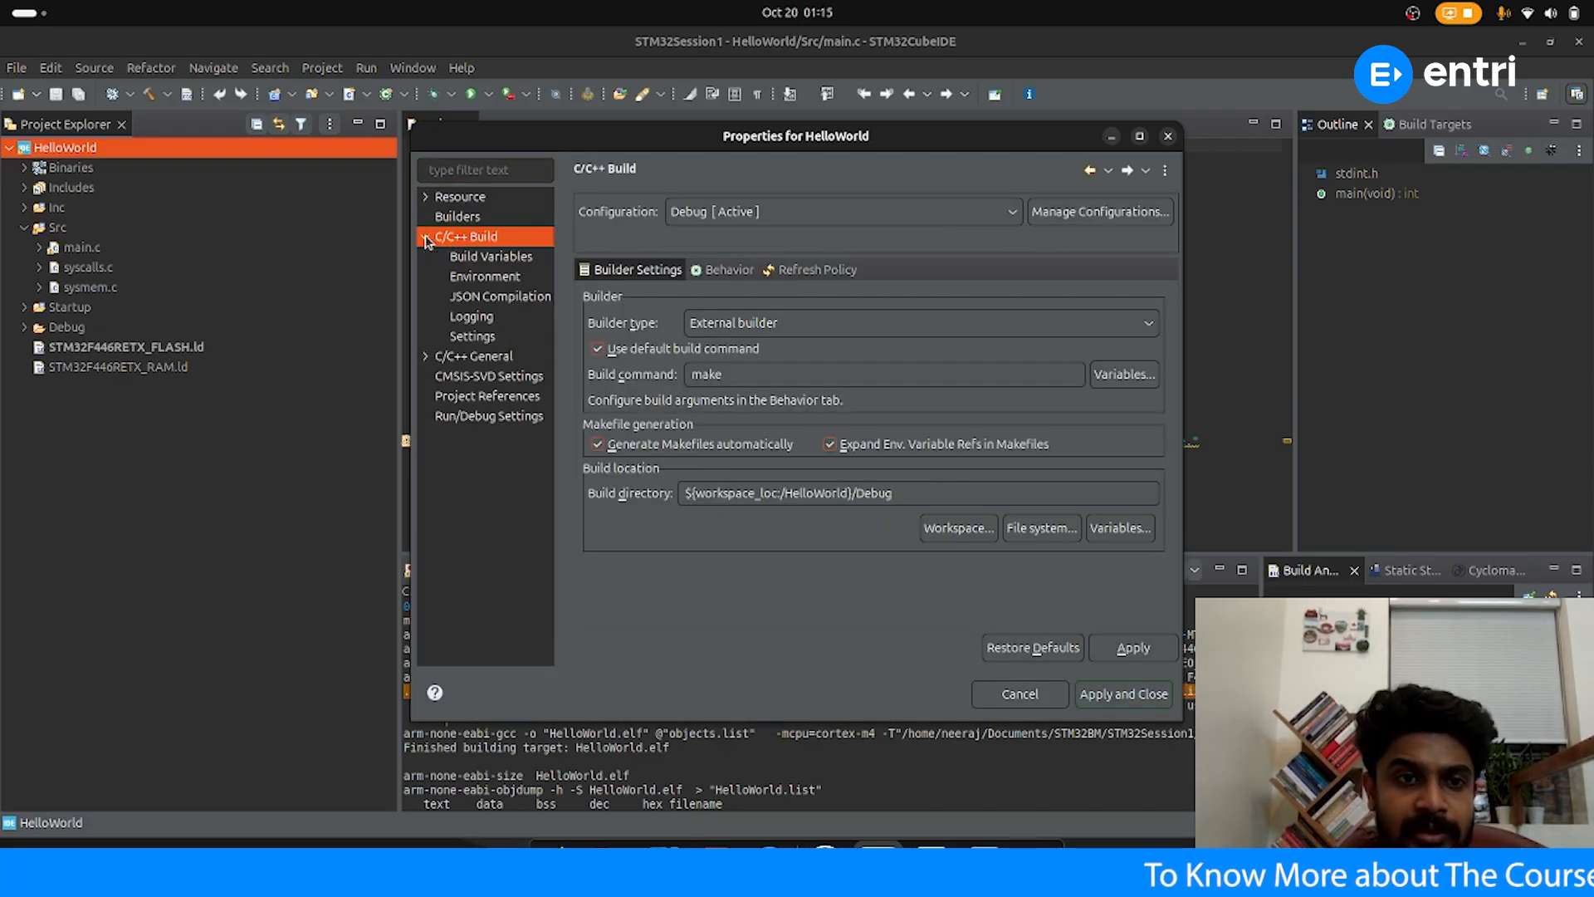
click(475, 337)
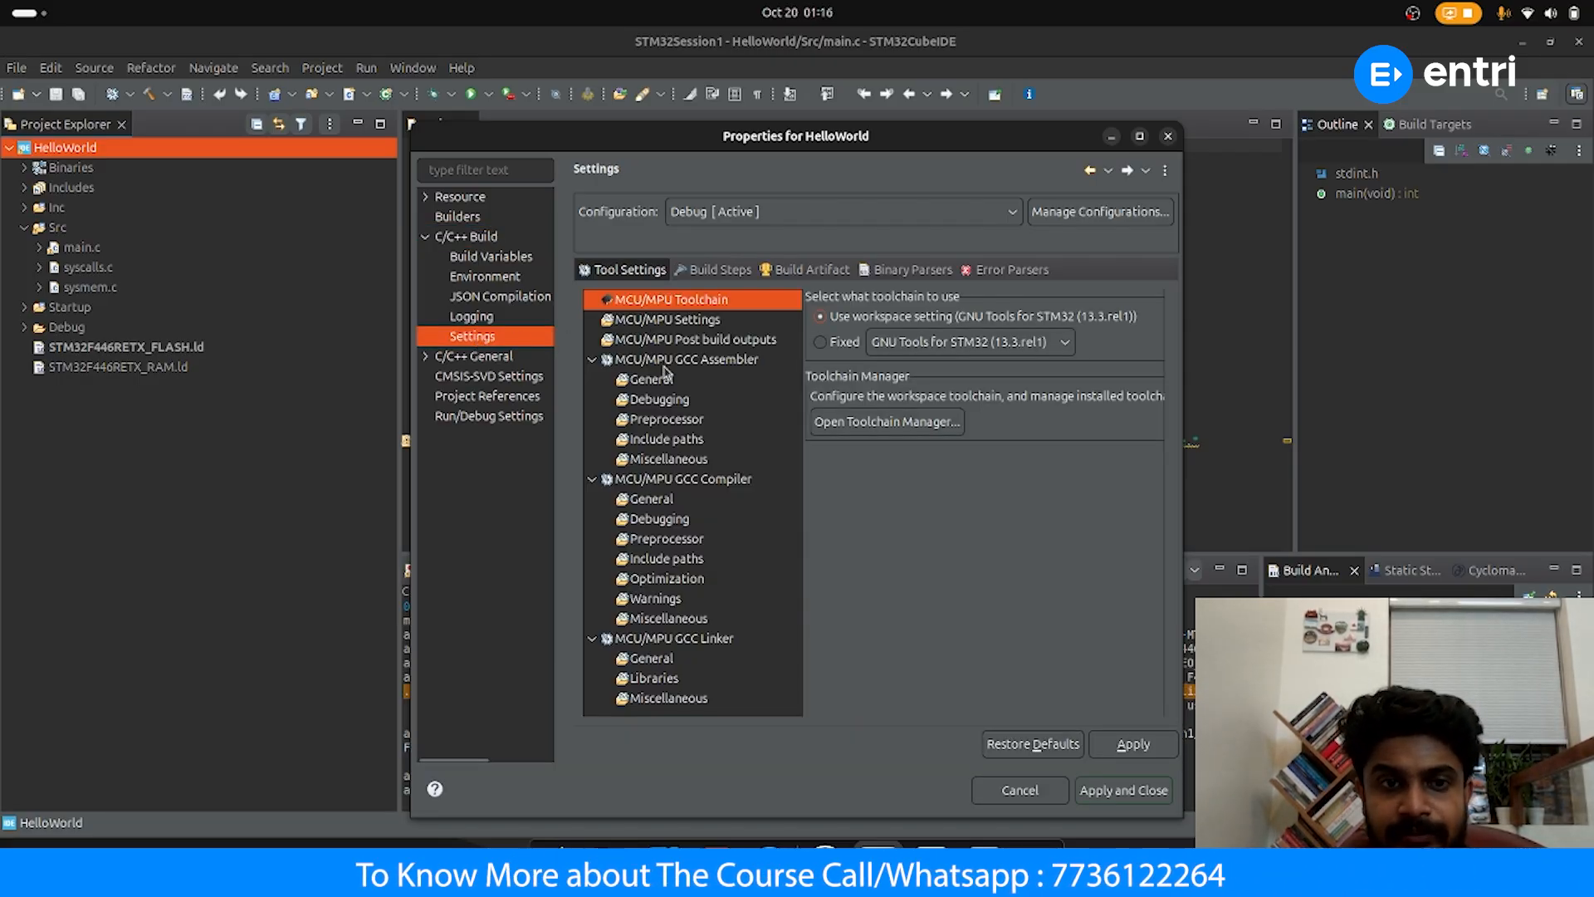
click(711, 327)
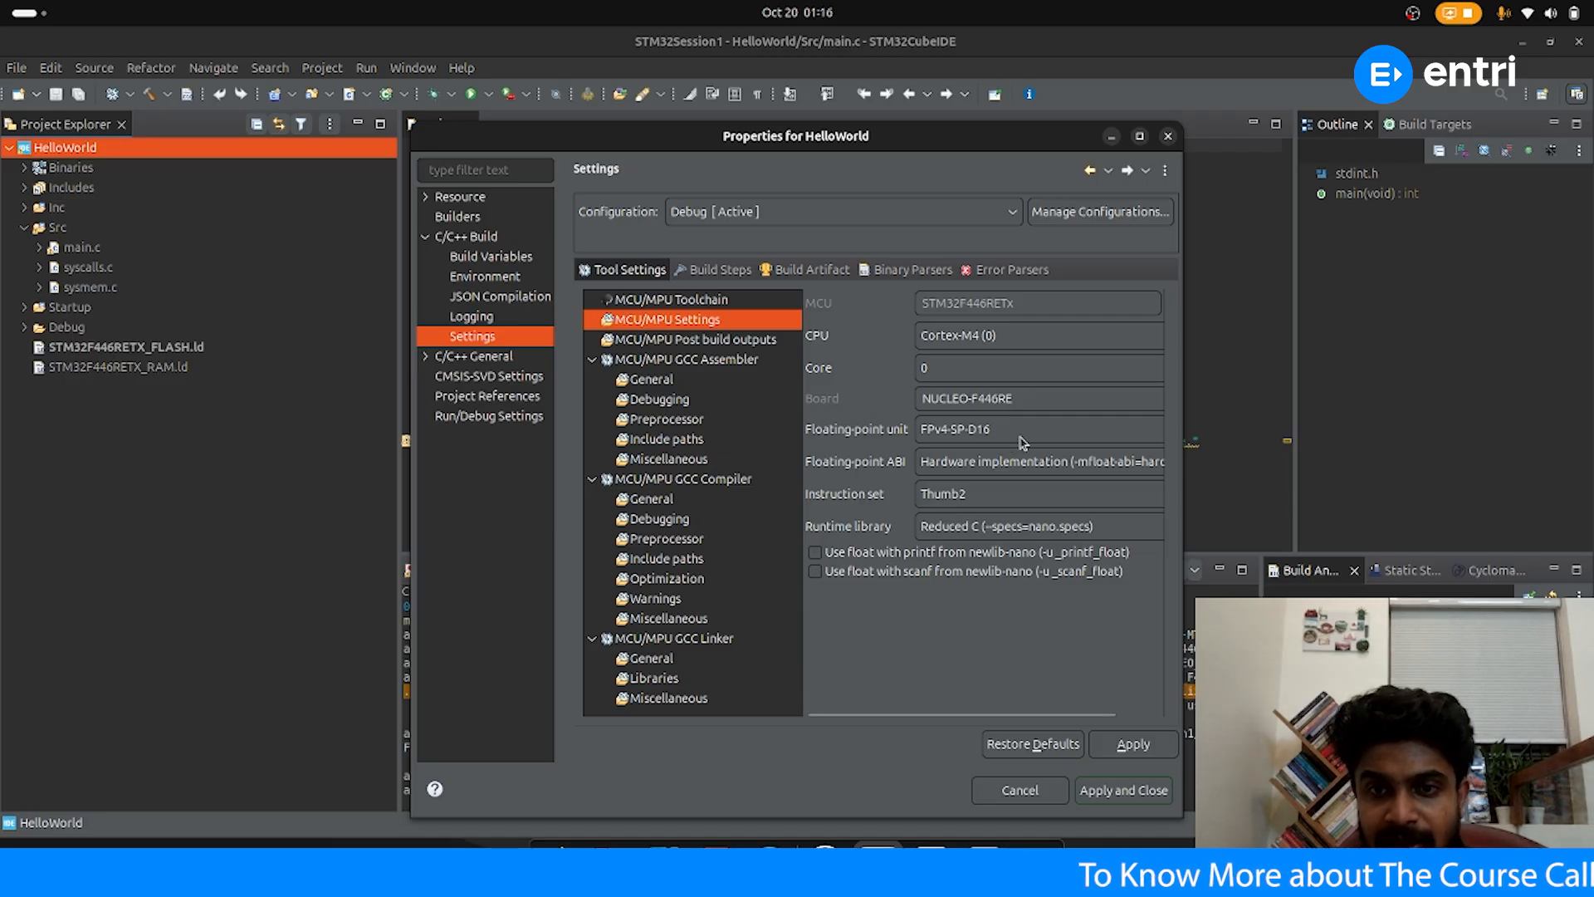
click(946, 430)
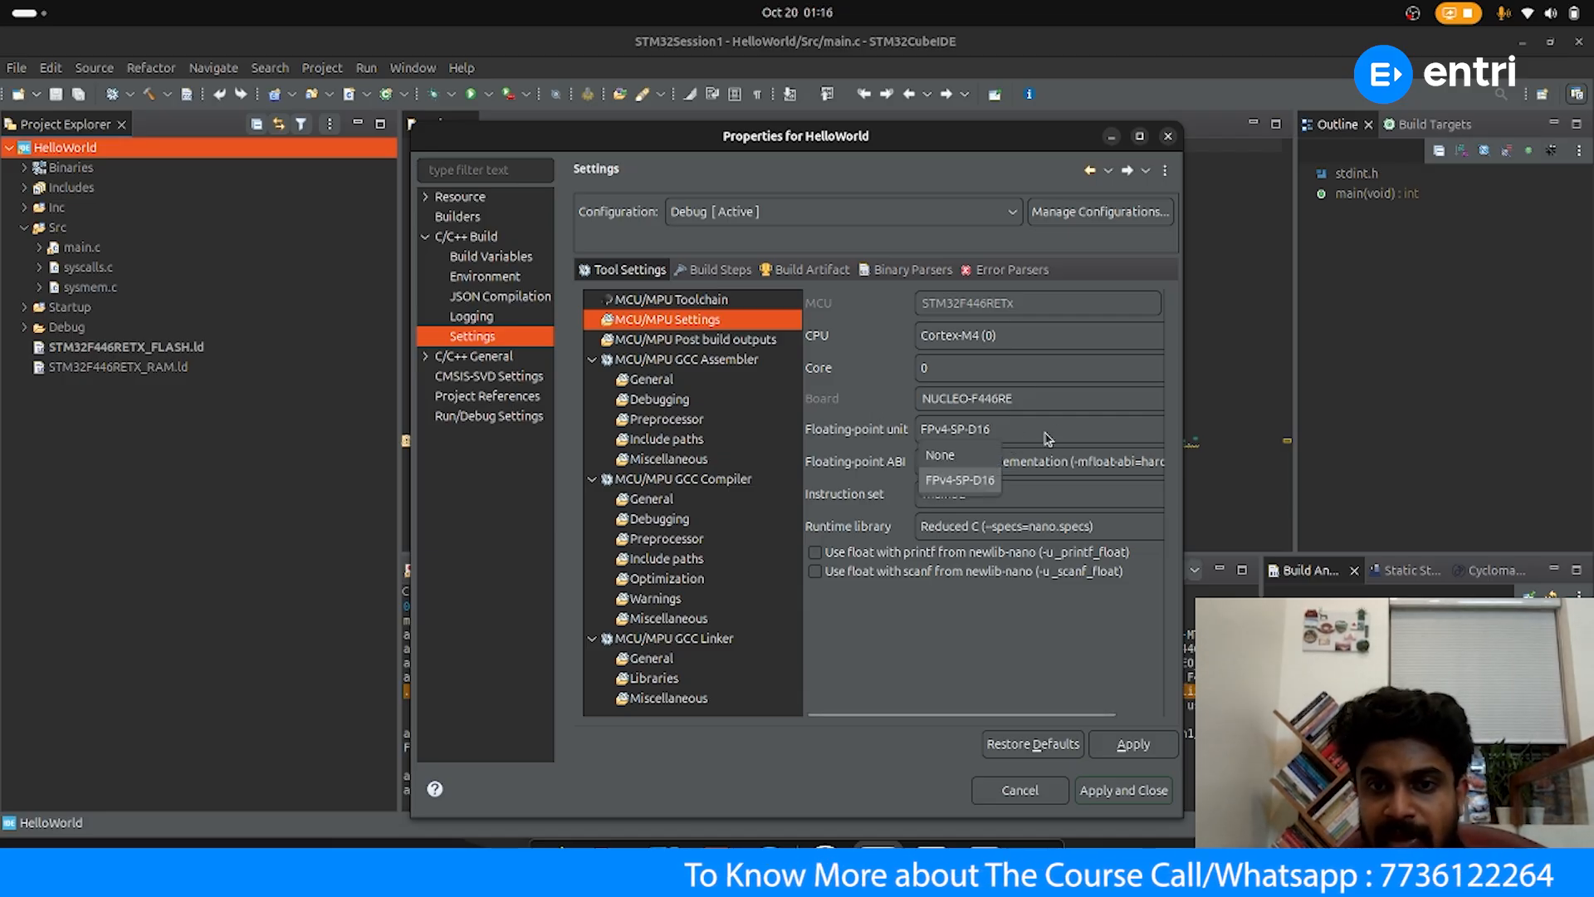
click(959, 455)
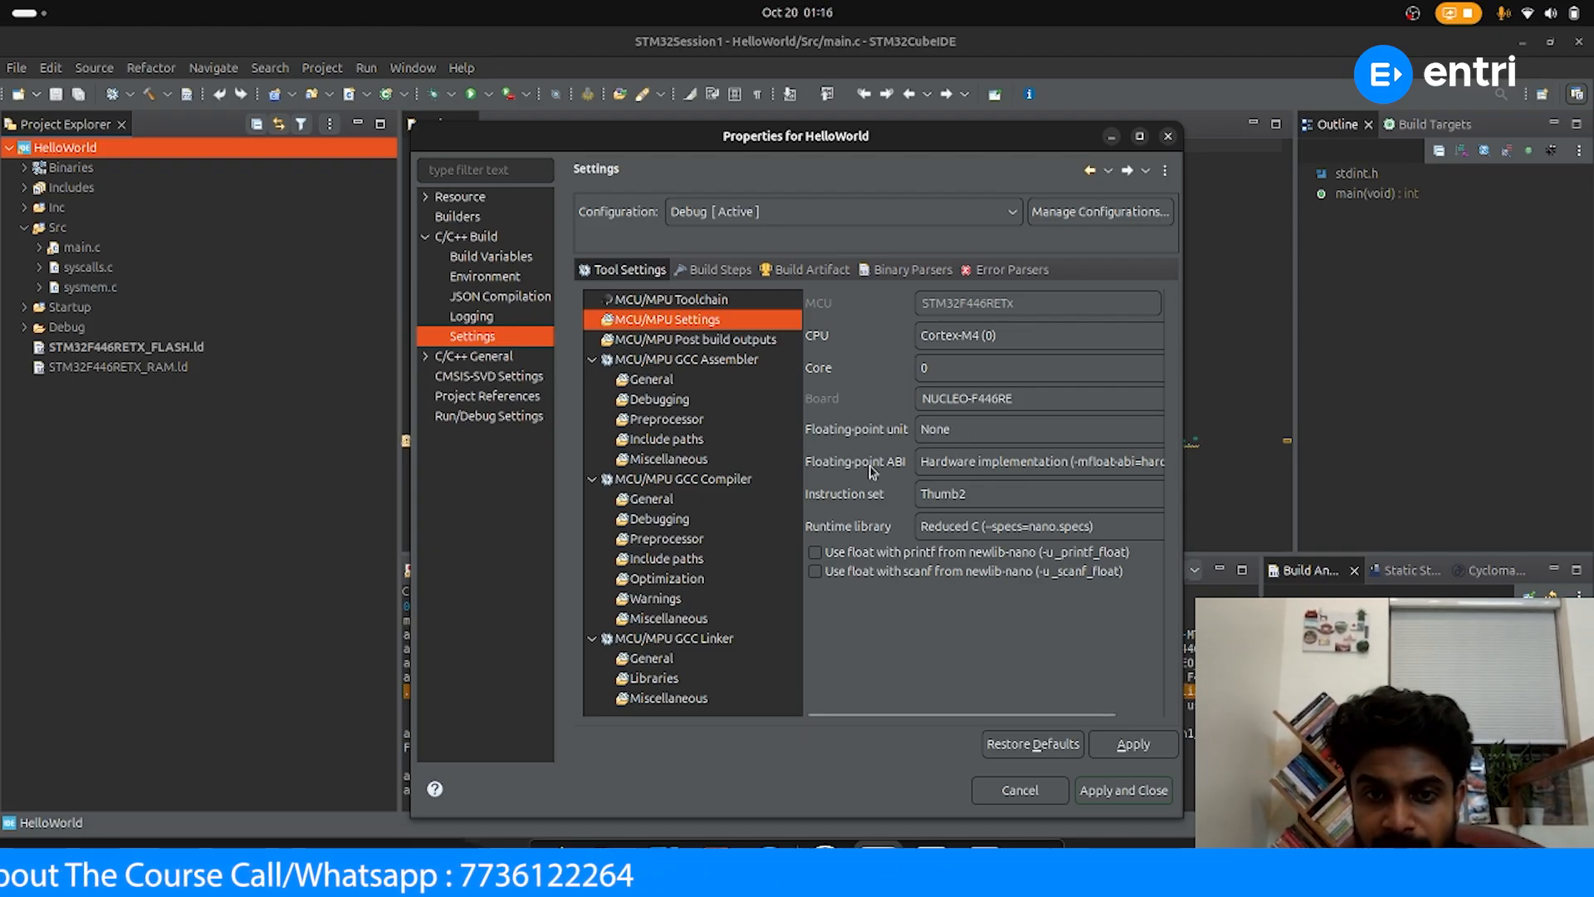
click(969, 467)
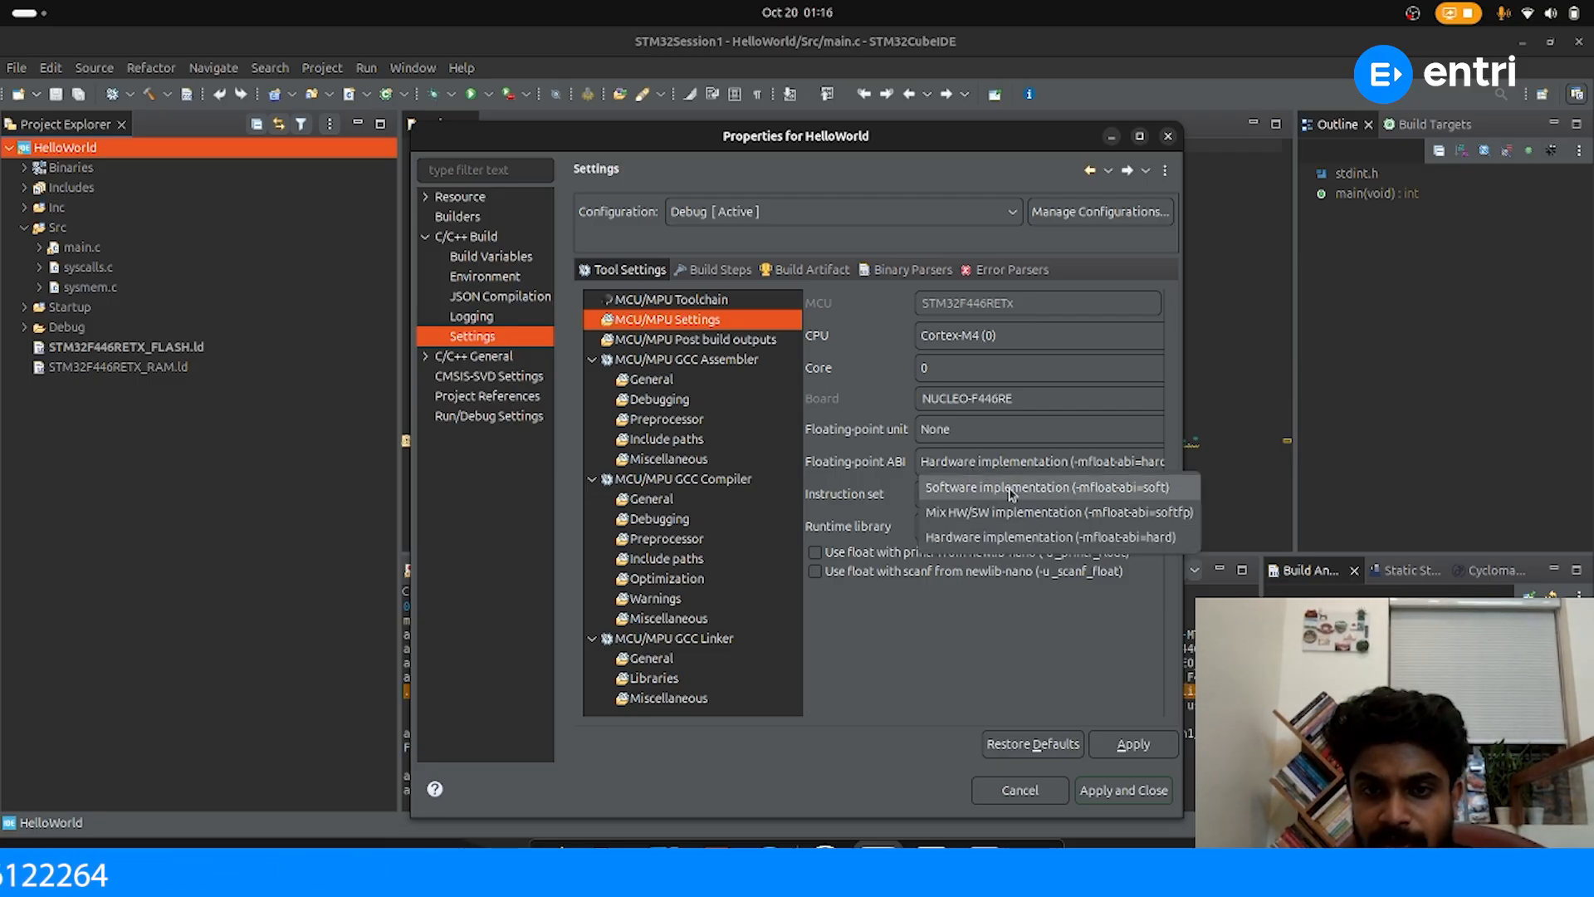
click(1012, 490)
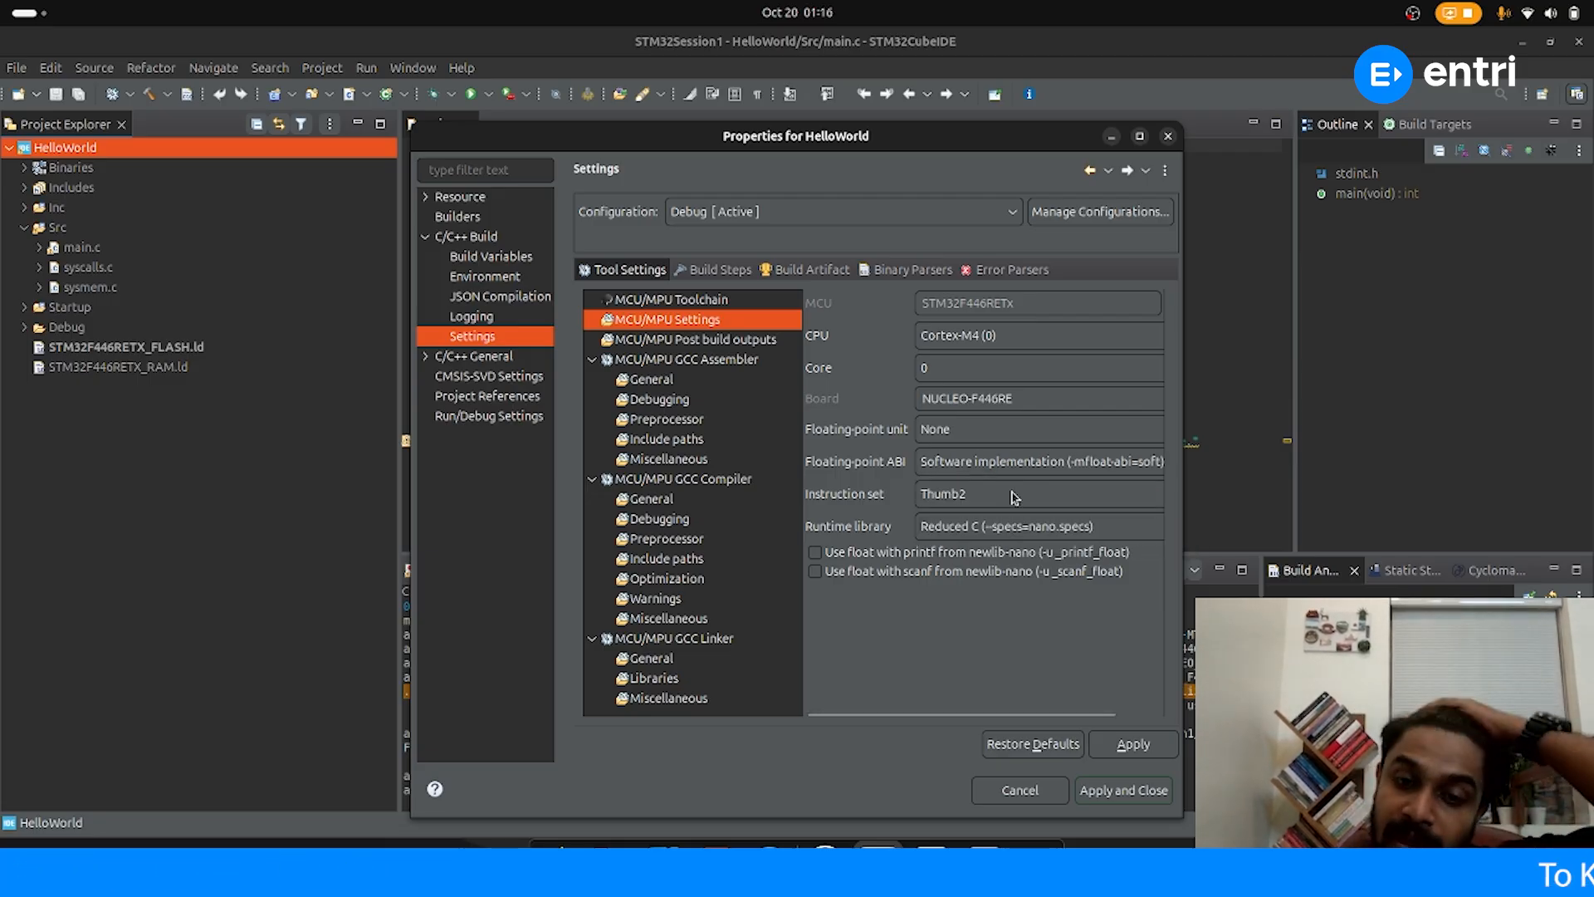
Apply the changed build settings with an index rebuild and close the project properties
click(1131, 747)
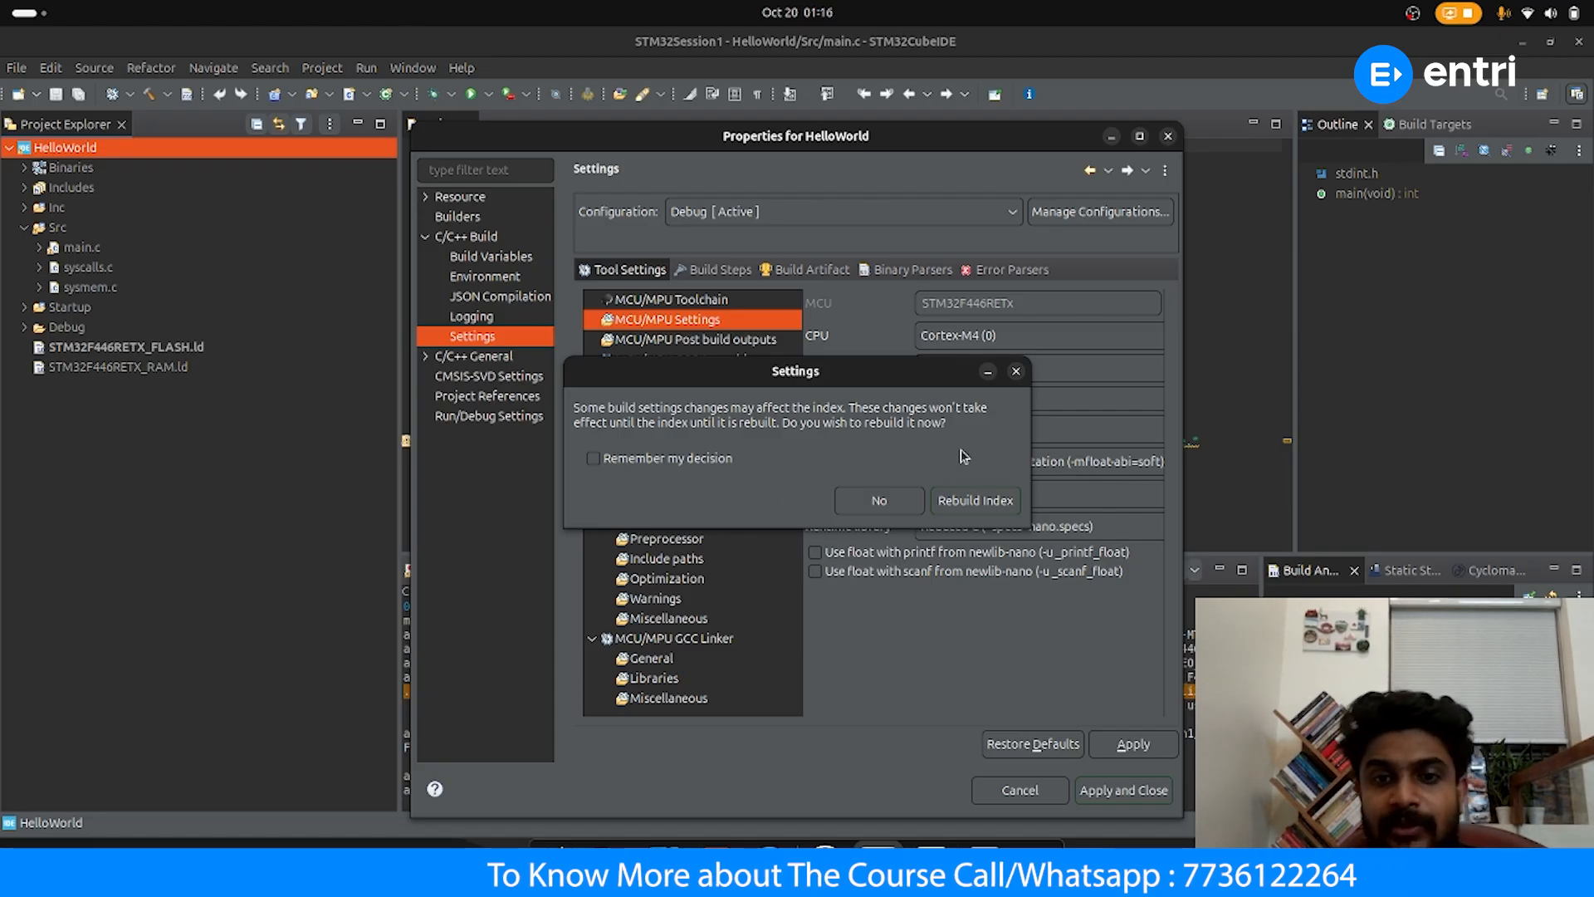
click(970, 499)
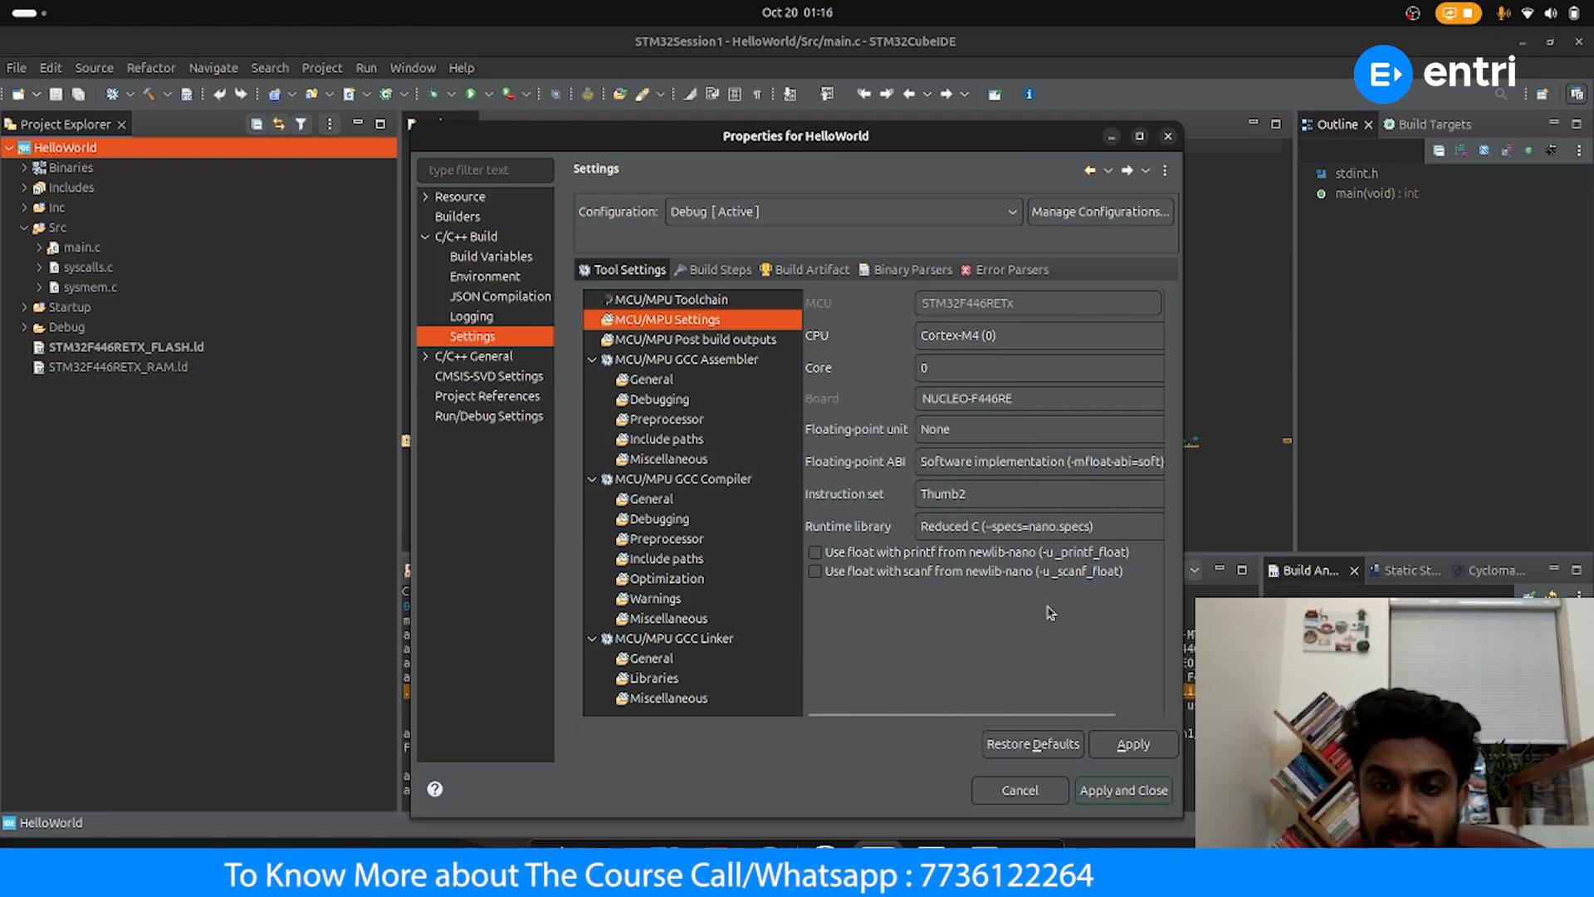
click(1123, 790)
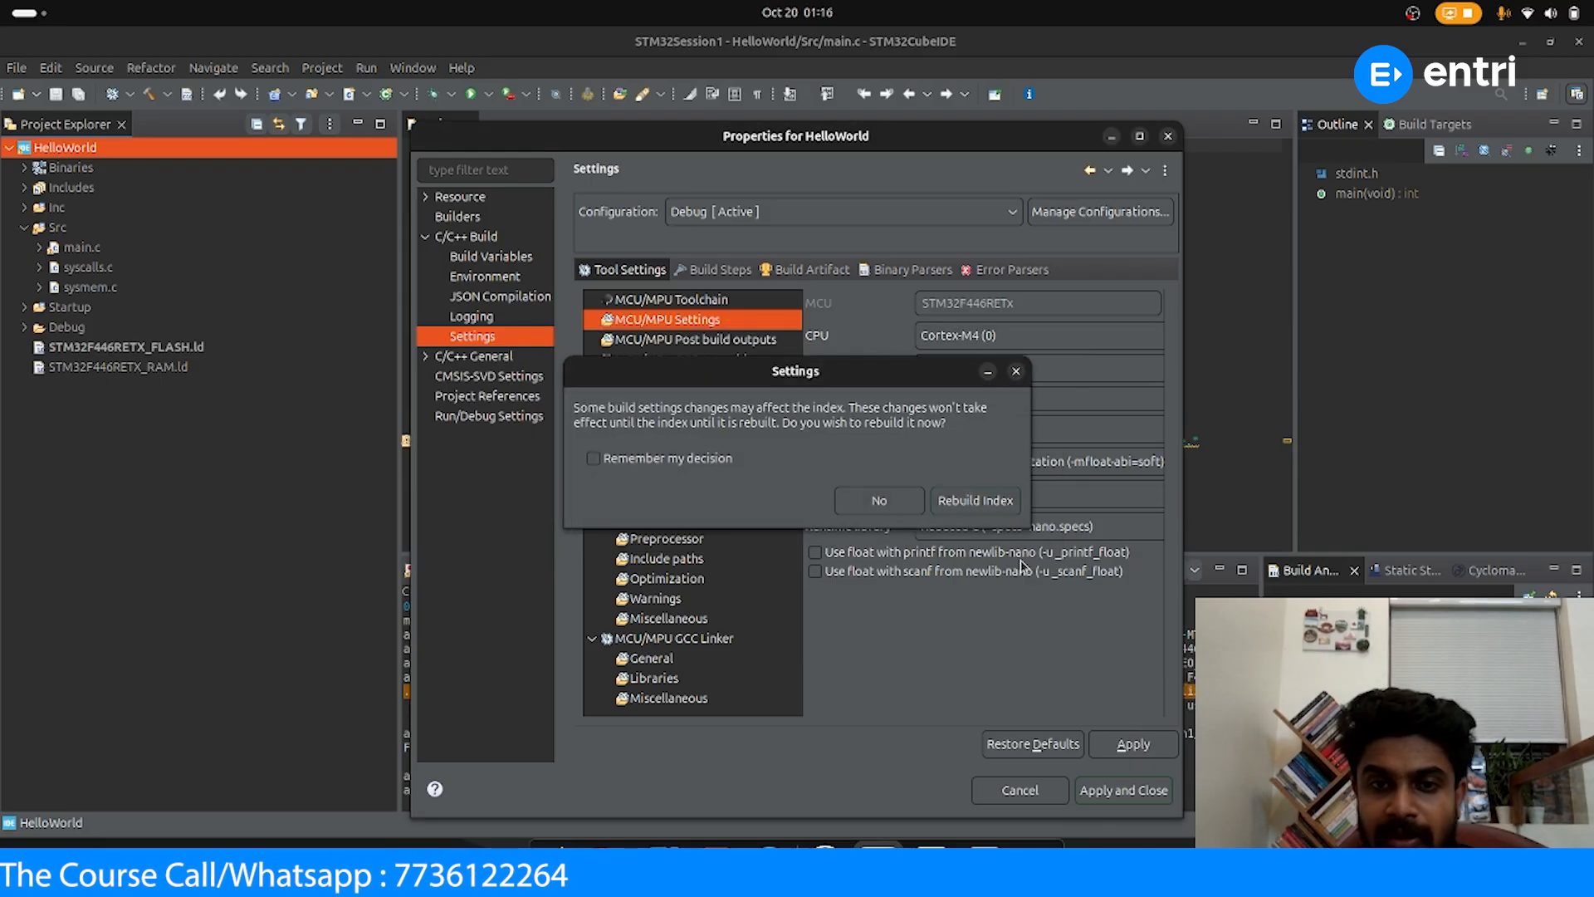
click(976, 500)
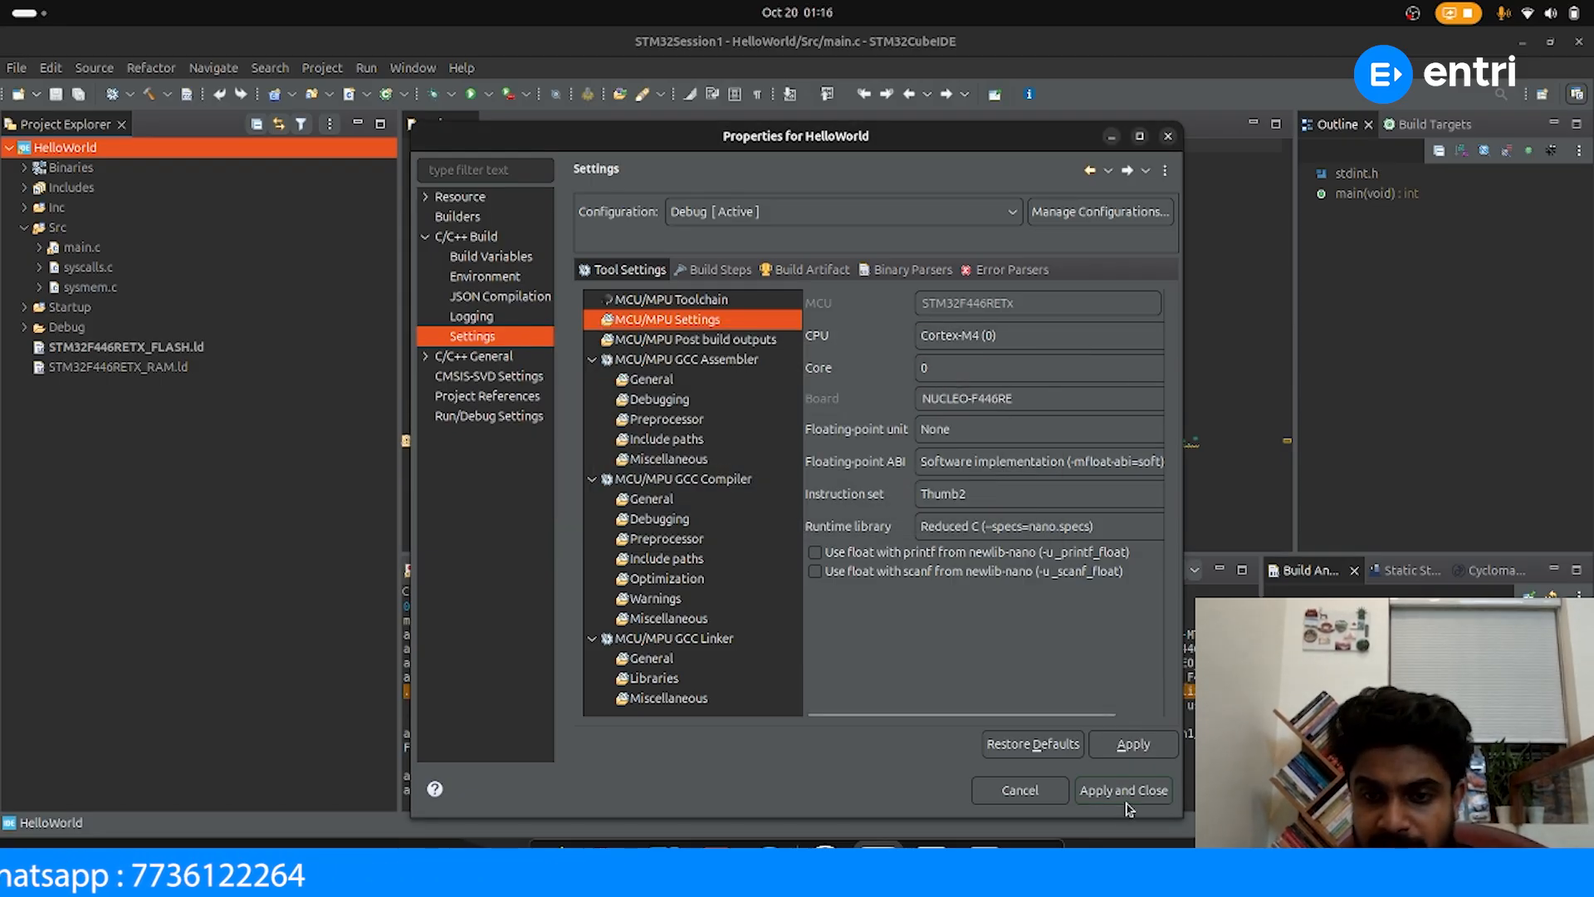
click(1126, 792)
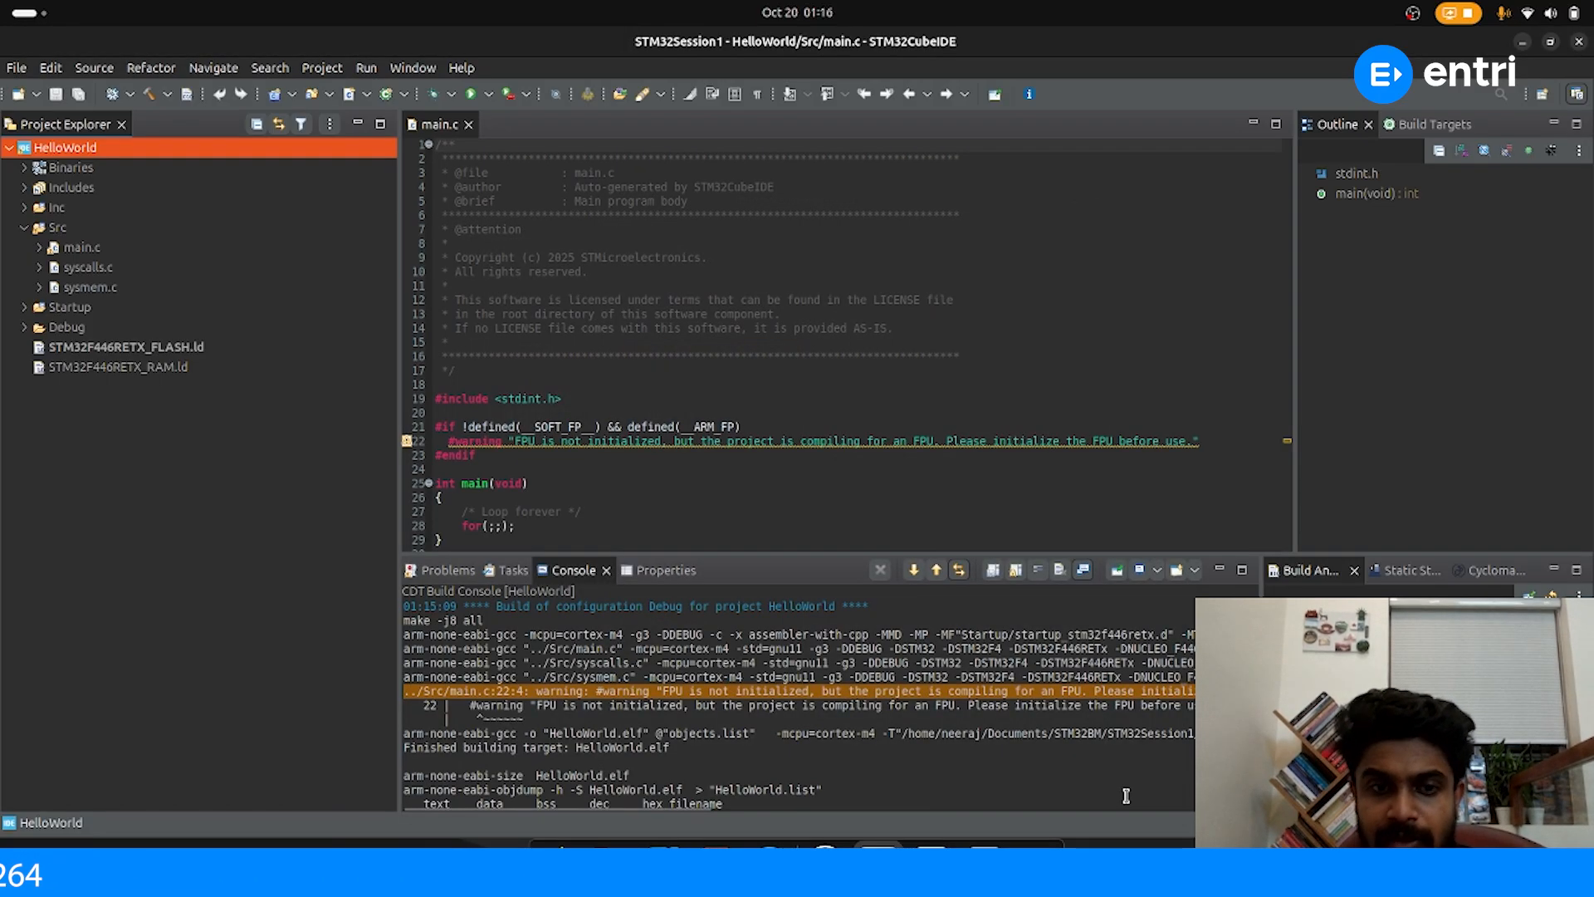
Rebuild the HelloWorld project with the new floating-point settings
right_click(39, 154)
mouse_move(152, 230)
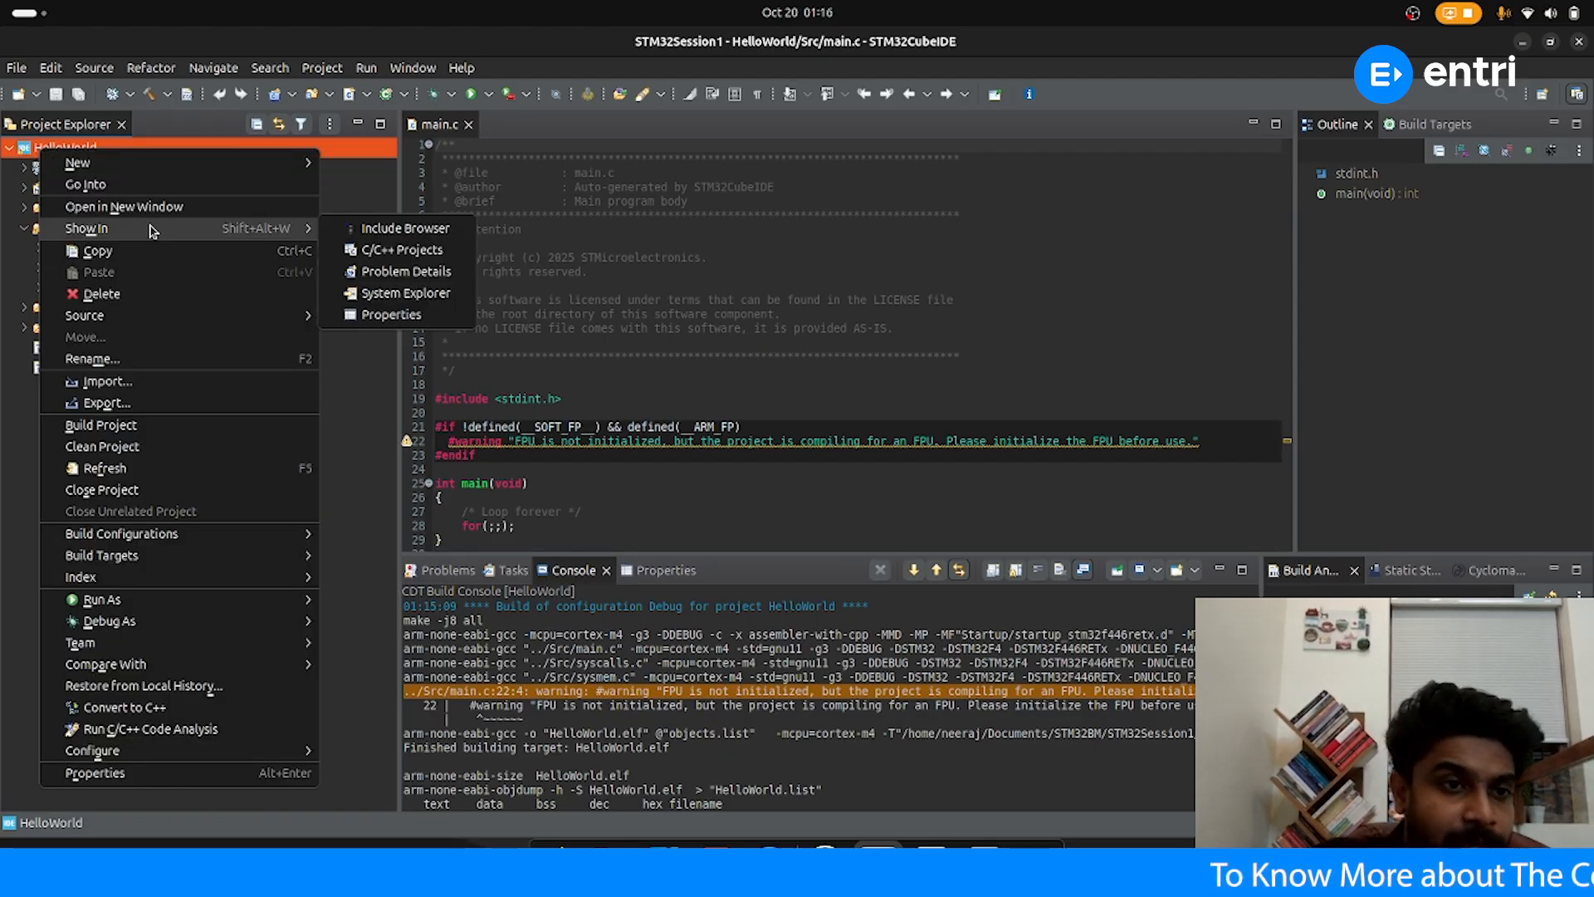
click(155, 433)
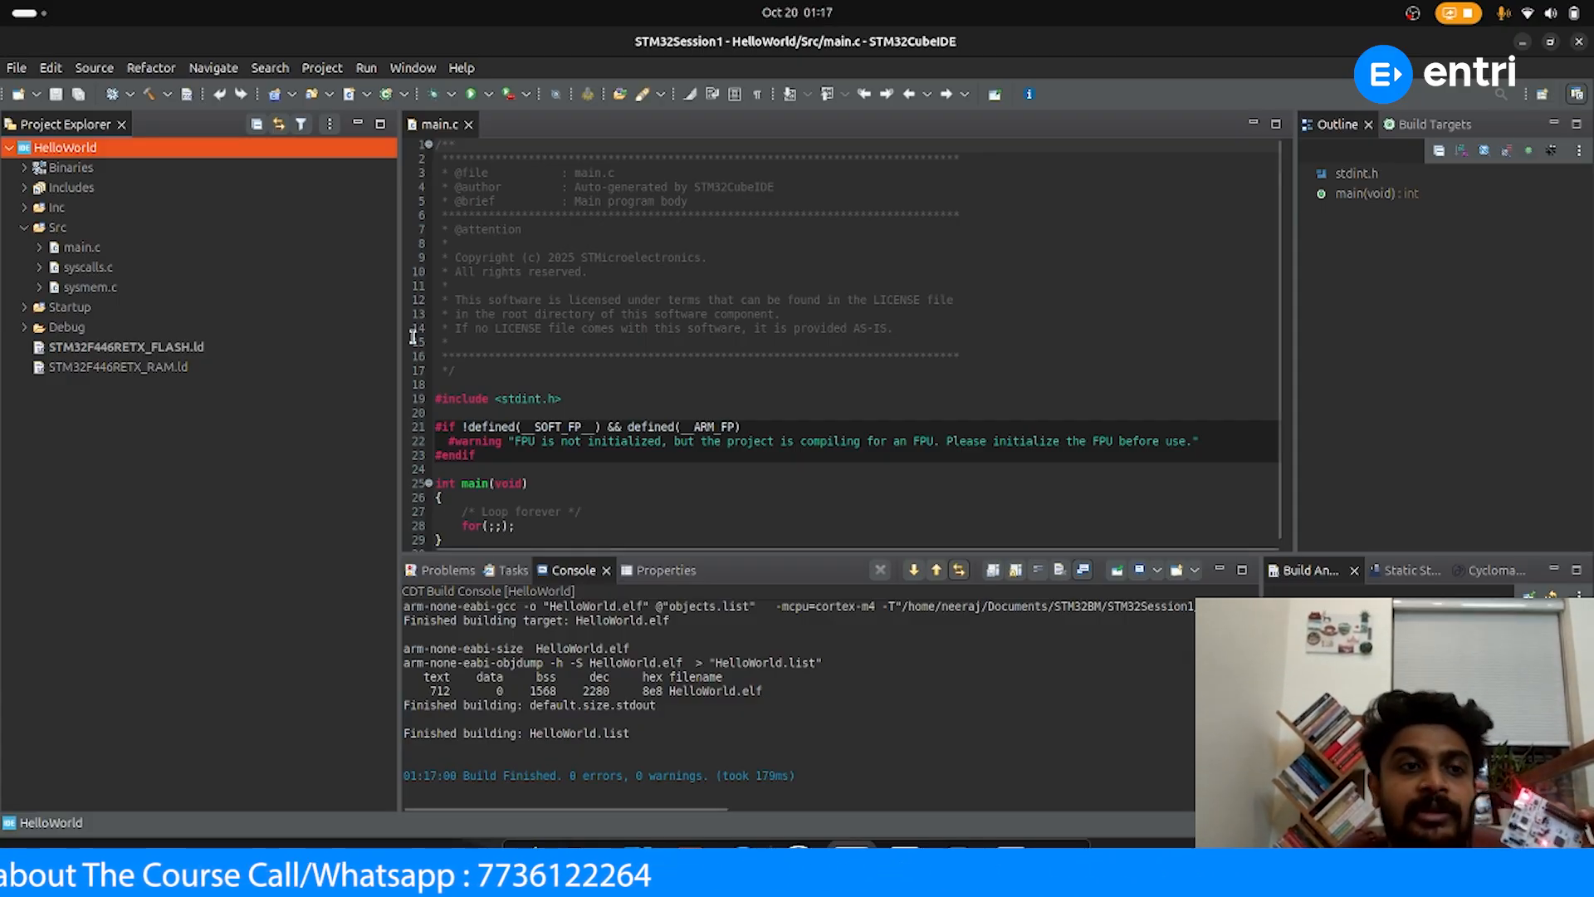
right_click(101, 153)
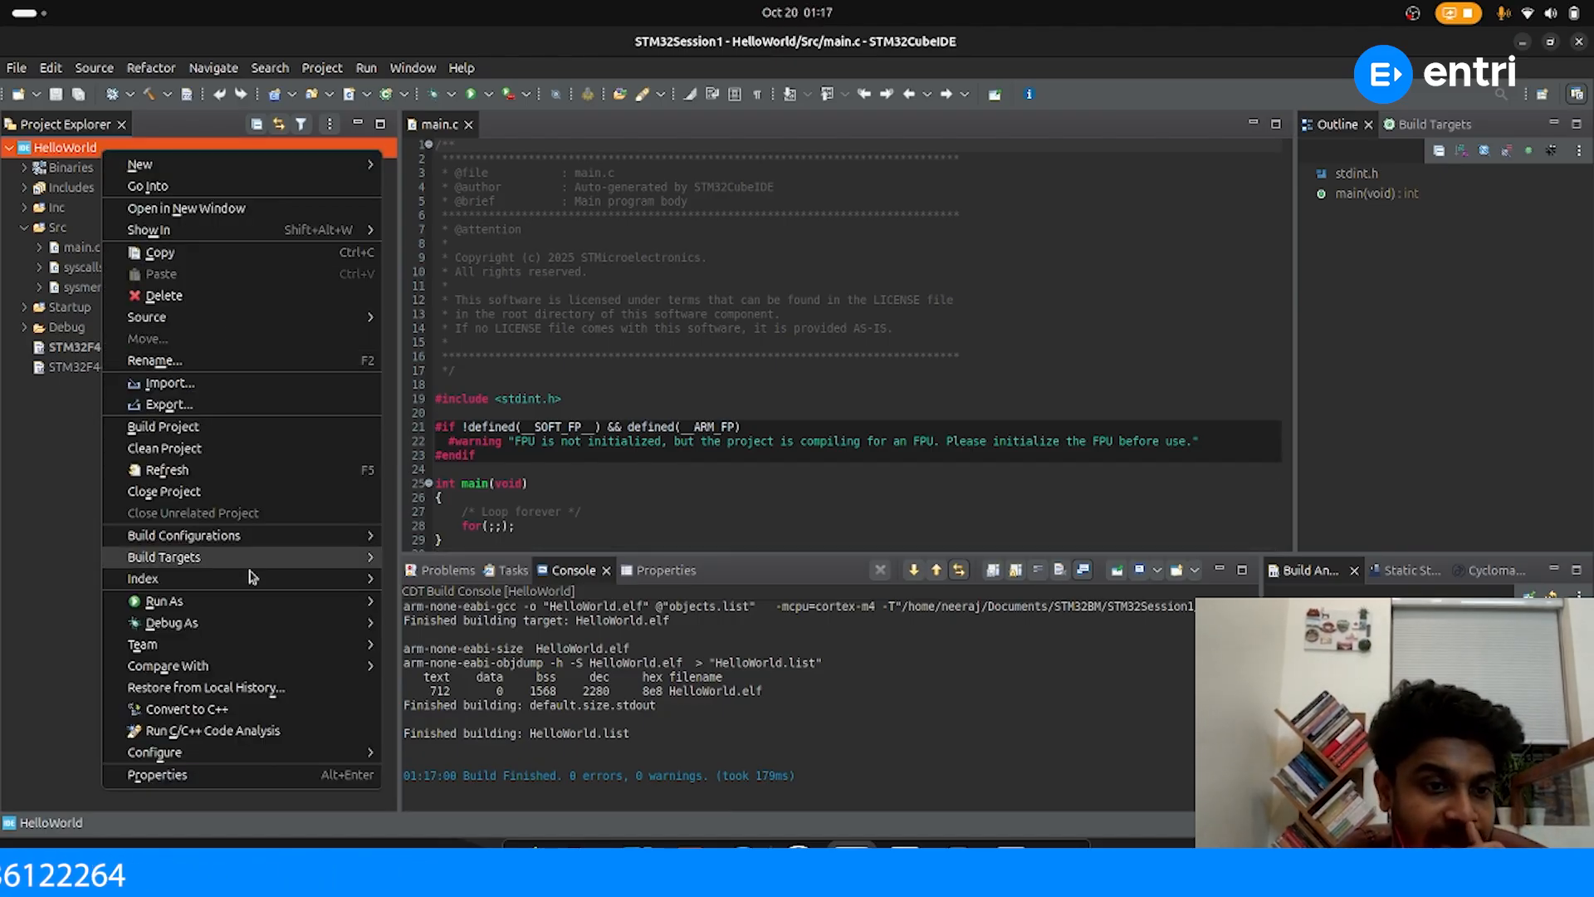
mouse_move(243, 631)
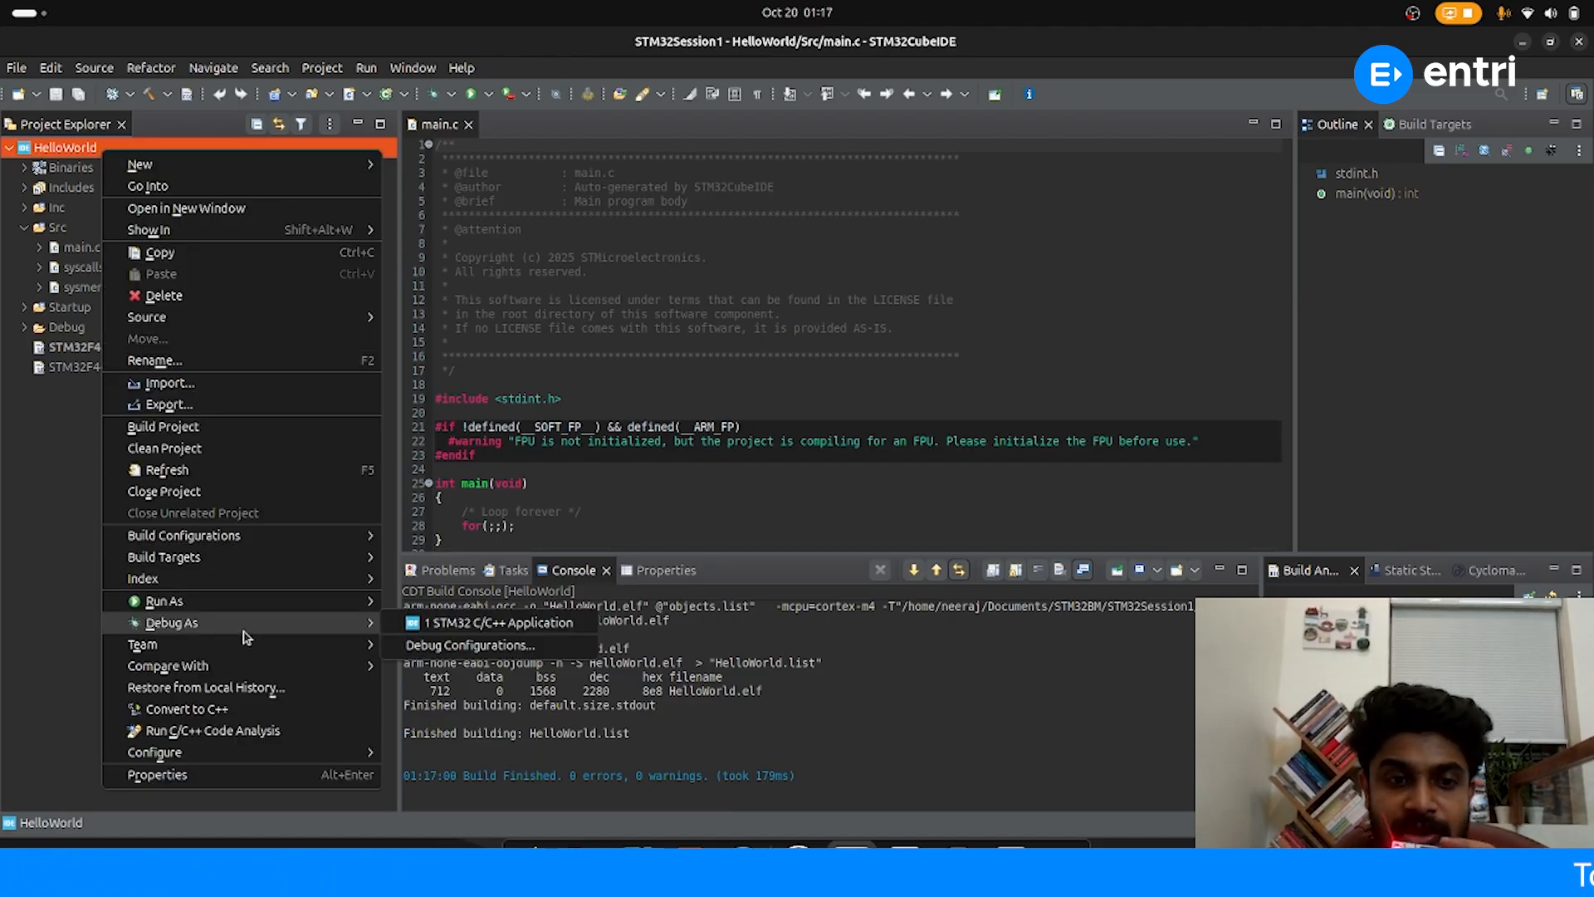
click(446, 646)
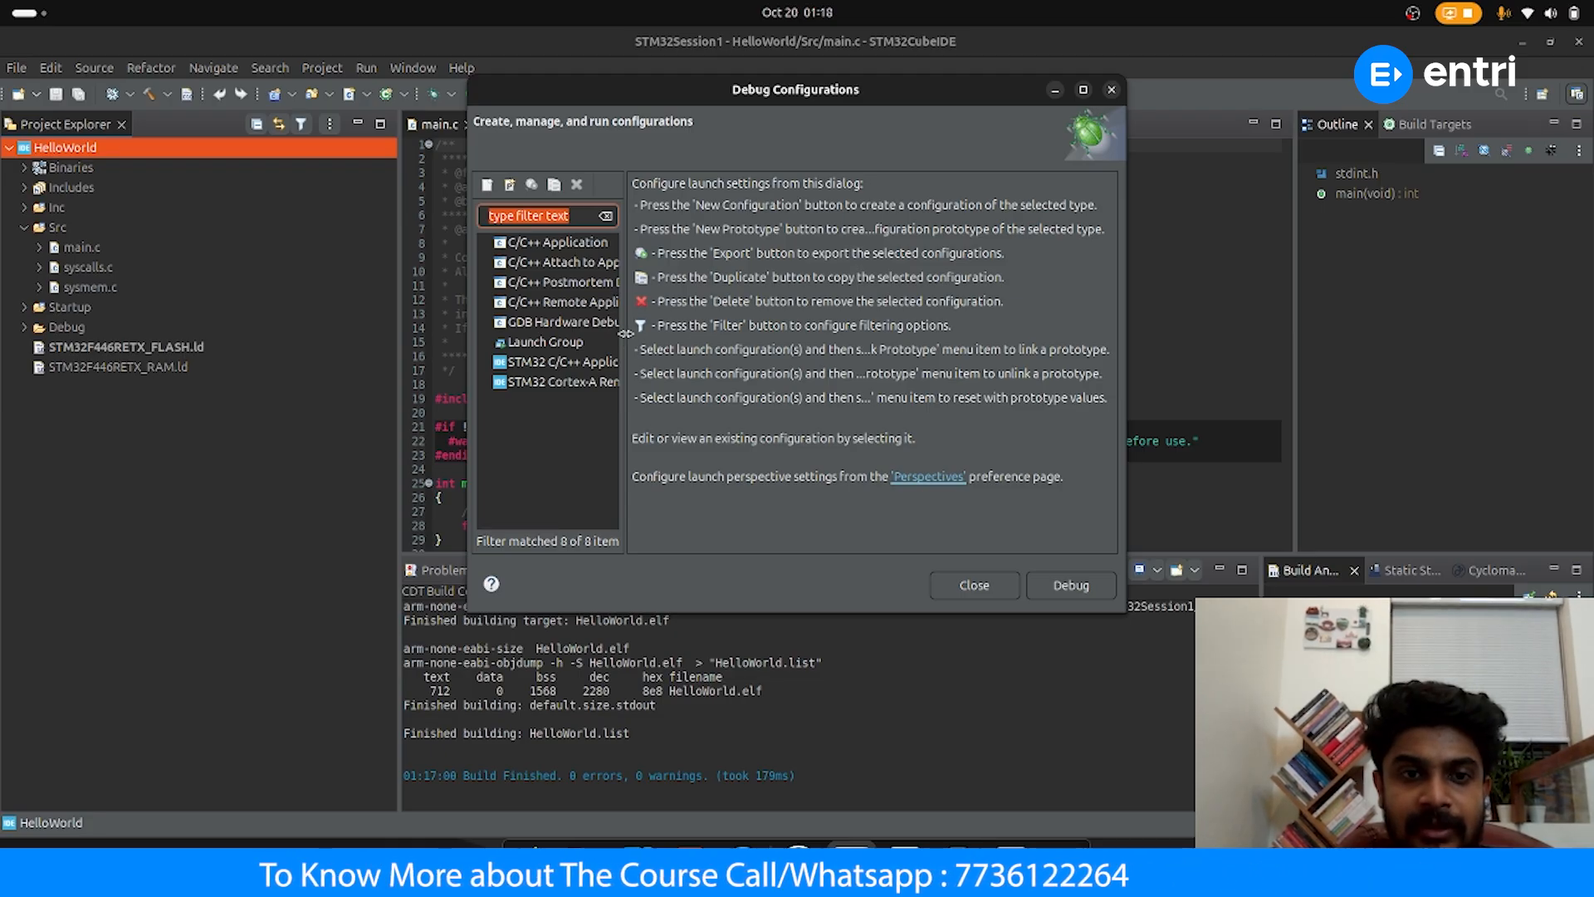
drag(625, 333, 776, 336)
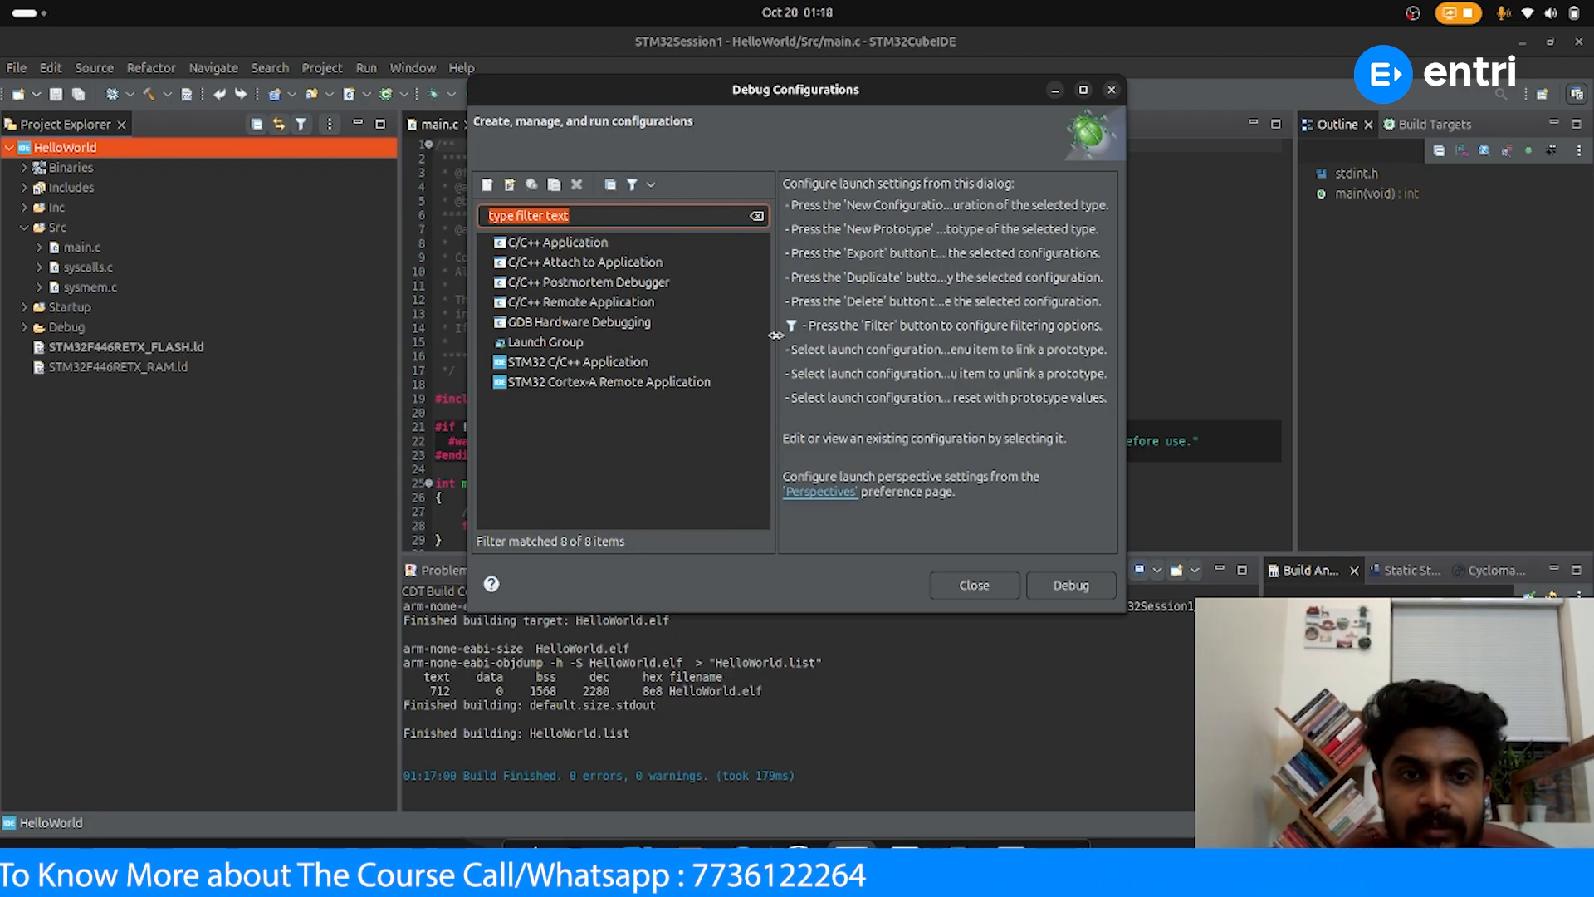
click(578, 362)
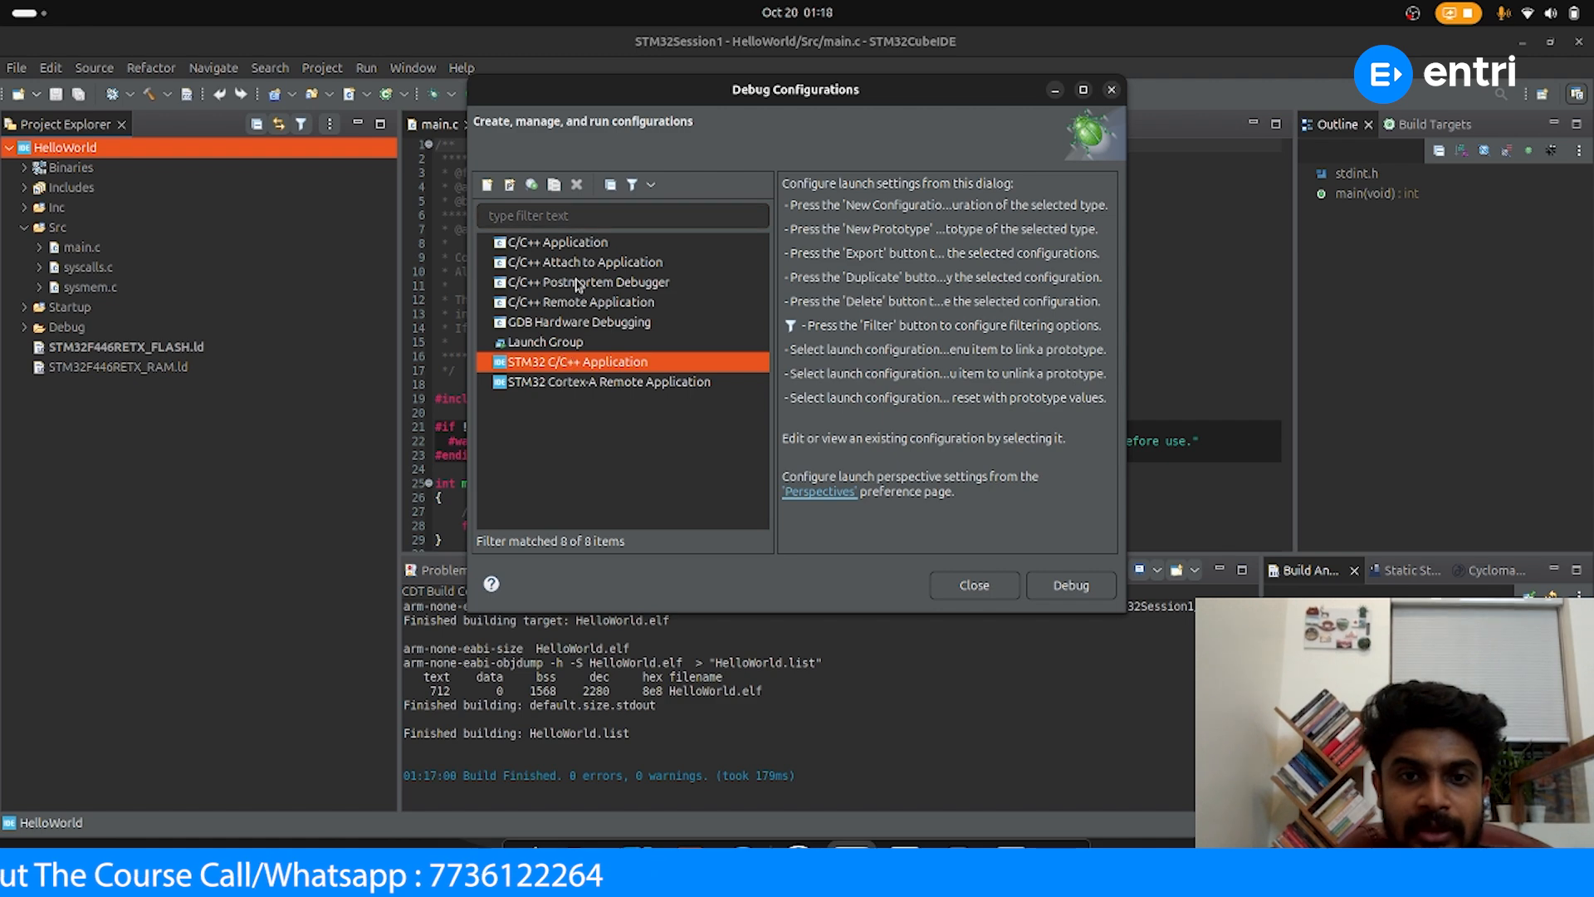
click(1001, 591)
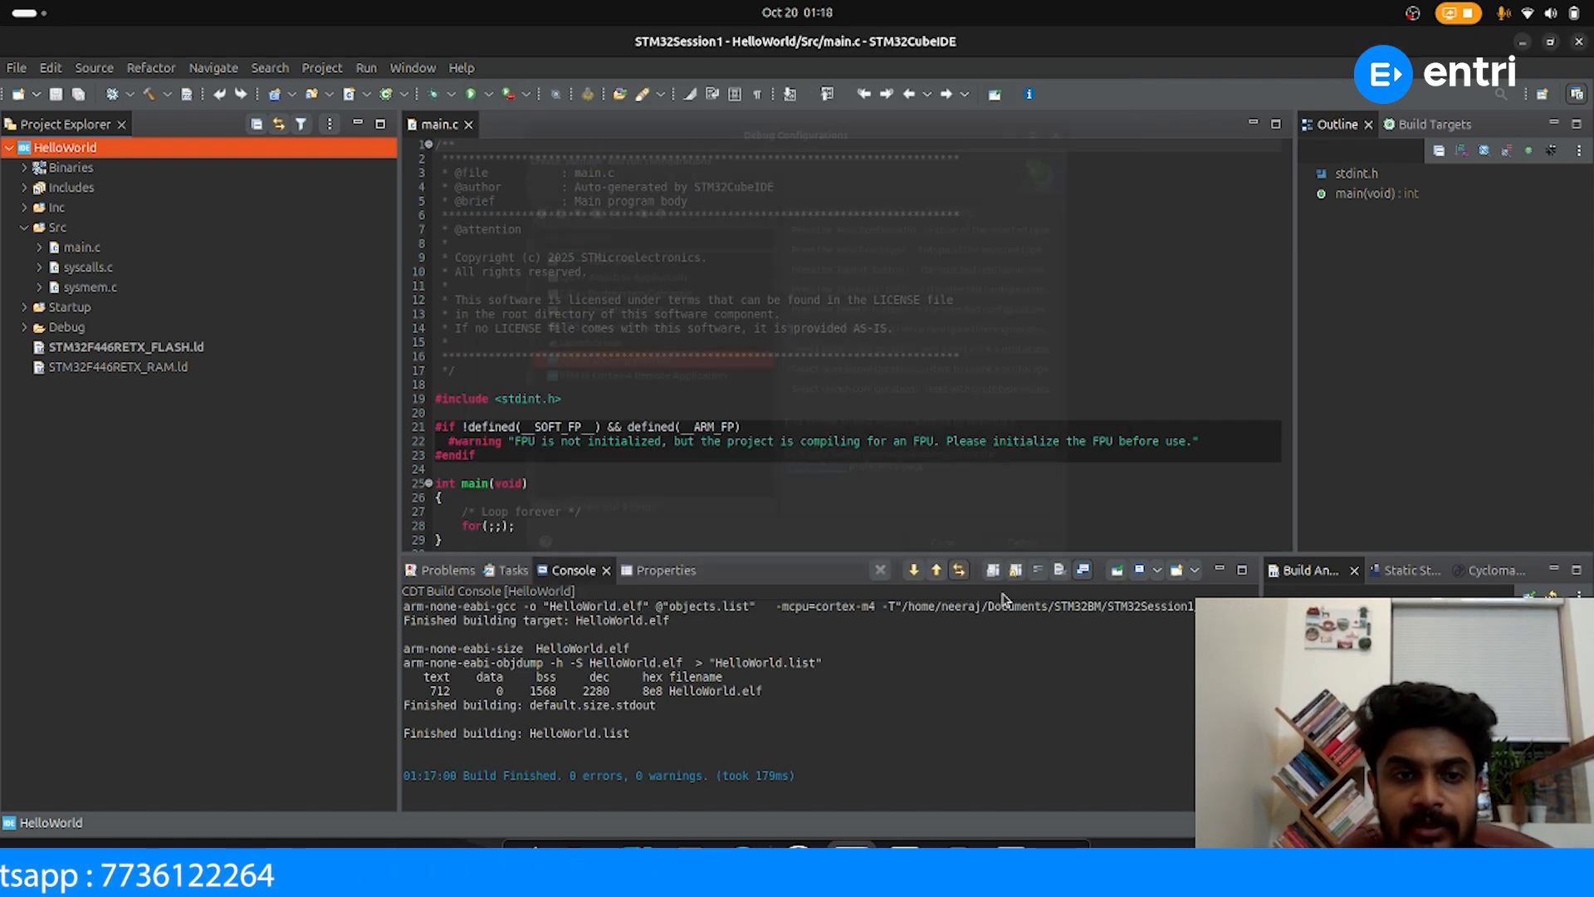
Launch HelloWorld in debug as an STM32 C/C++ Application, reviewing the debugger settings and keeping the ST-LINK GDB server probe with the SWD interface
right_click(83, 155)
mouse_move(252, 629)
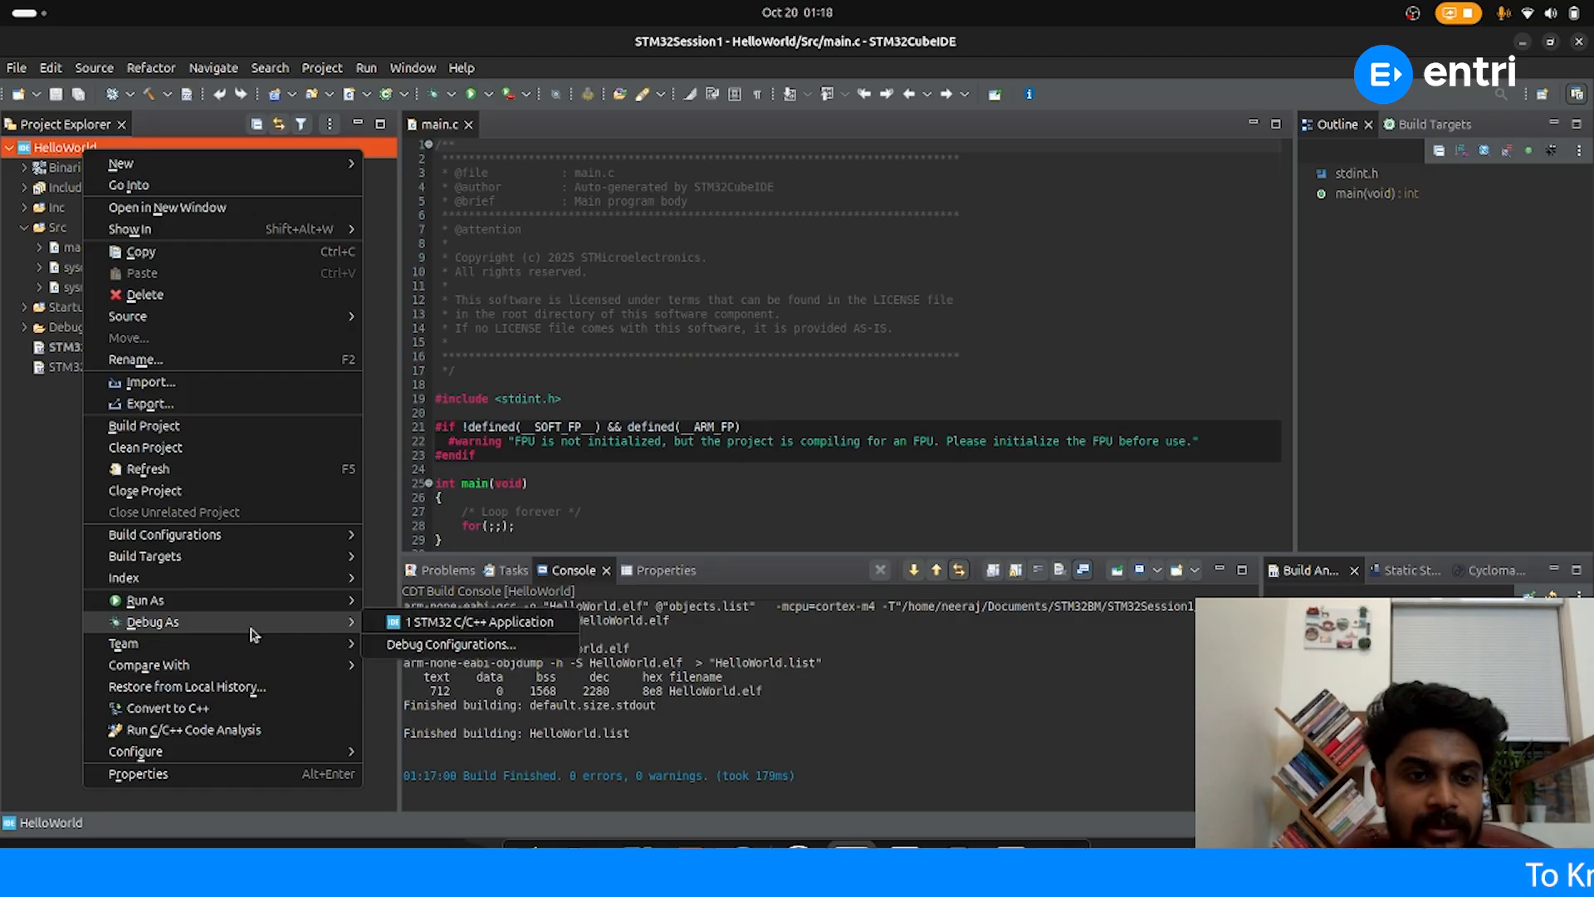
click(456, 622)
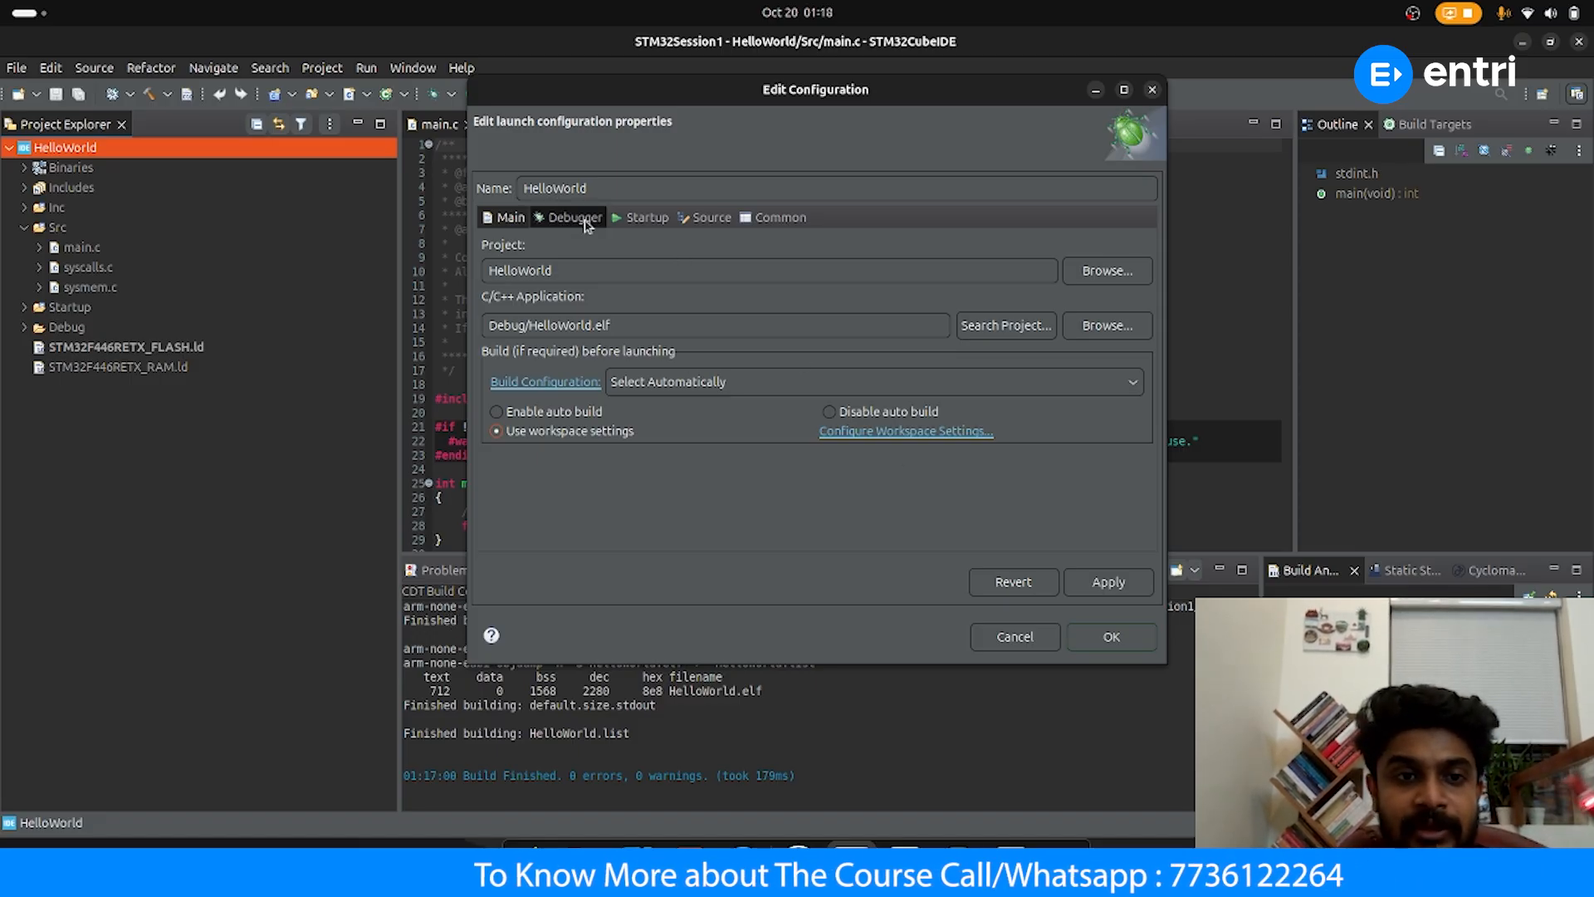
click(585, 223)
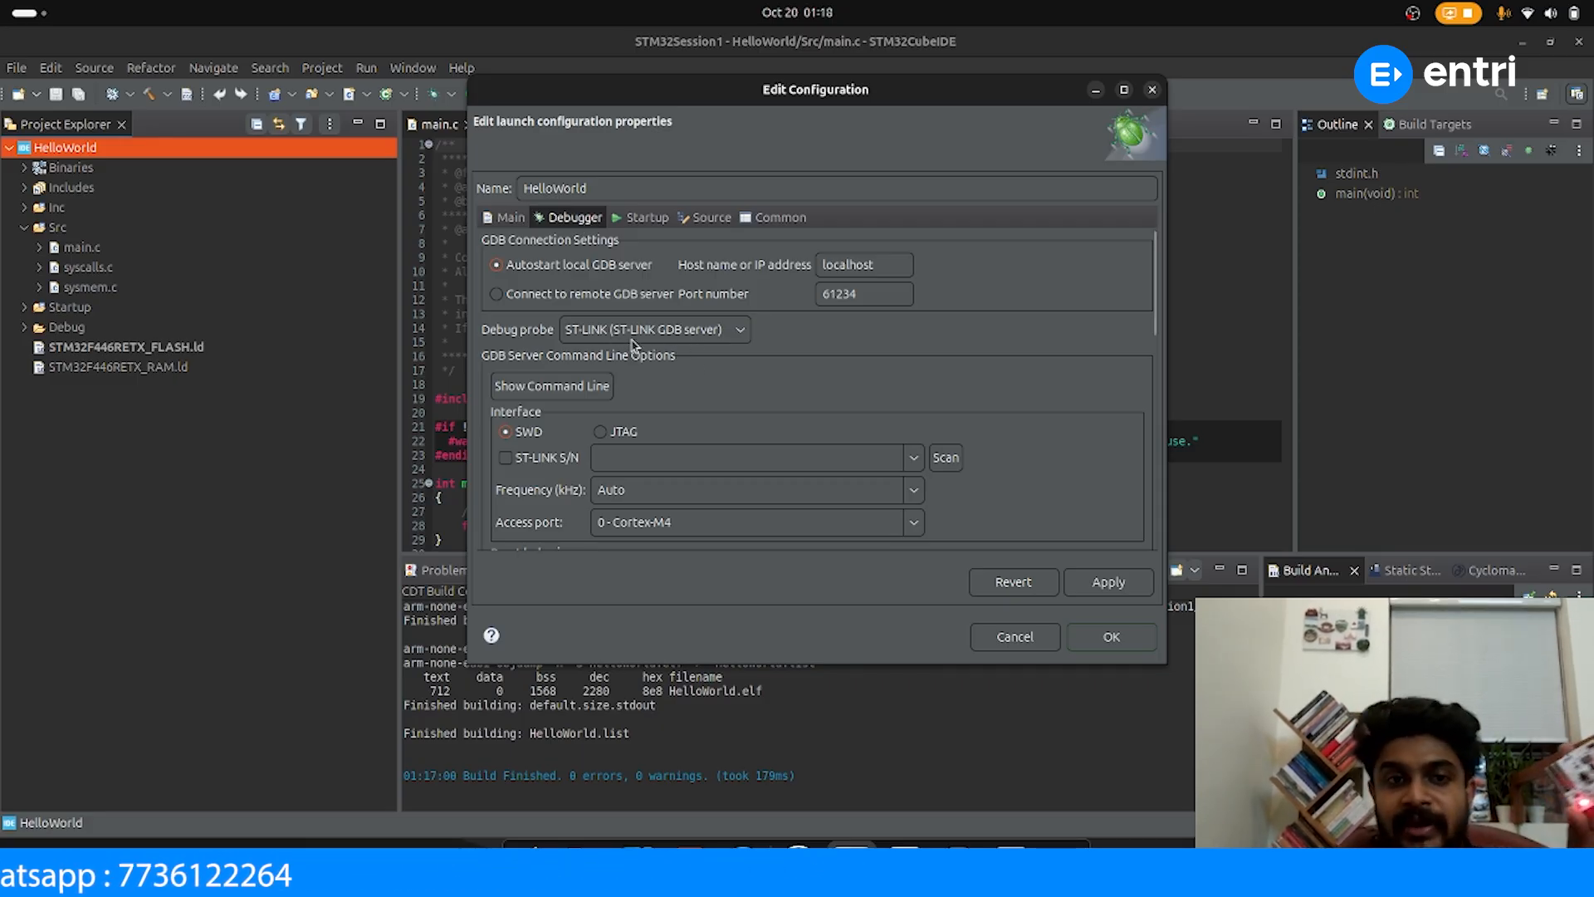
click(740, 330)
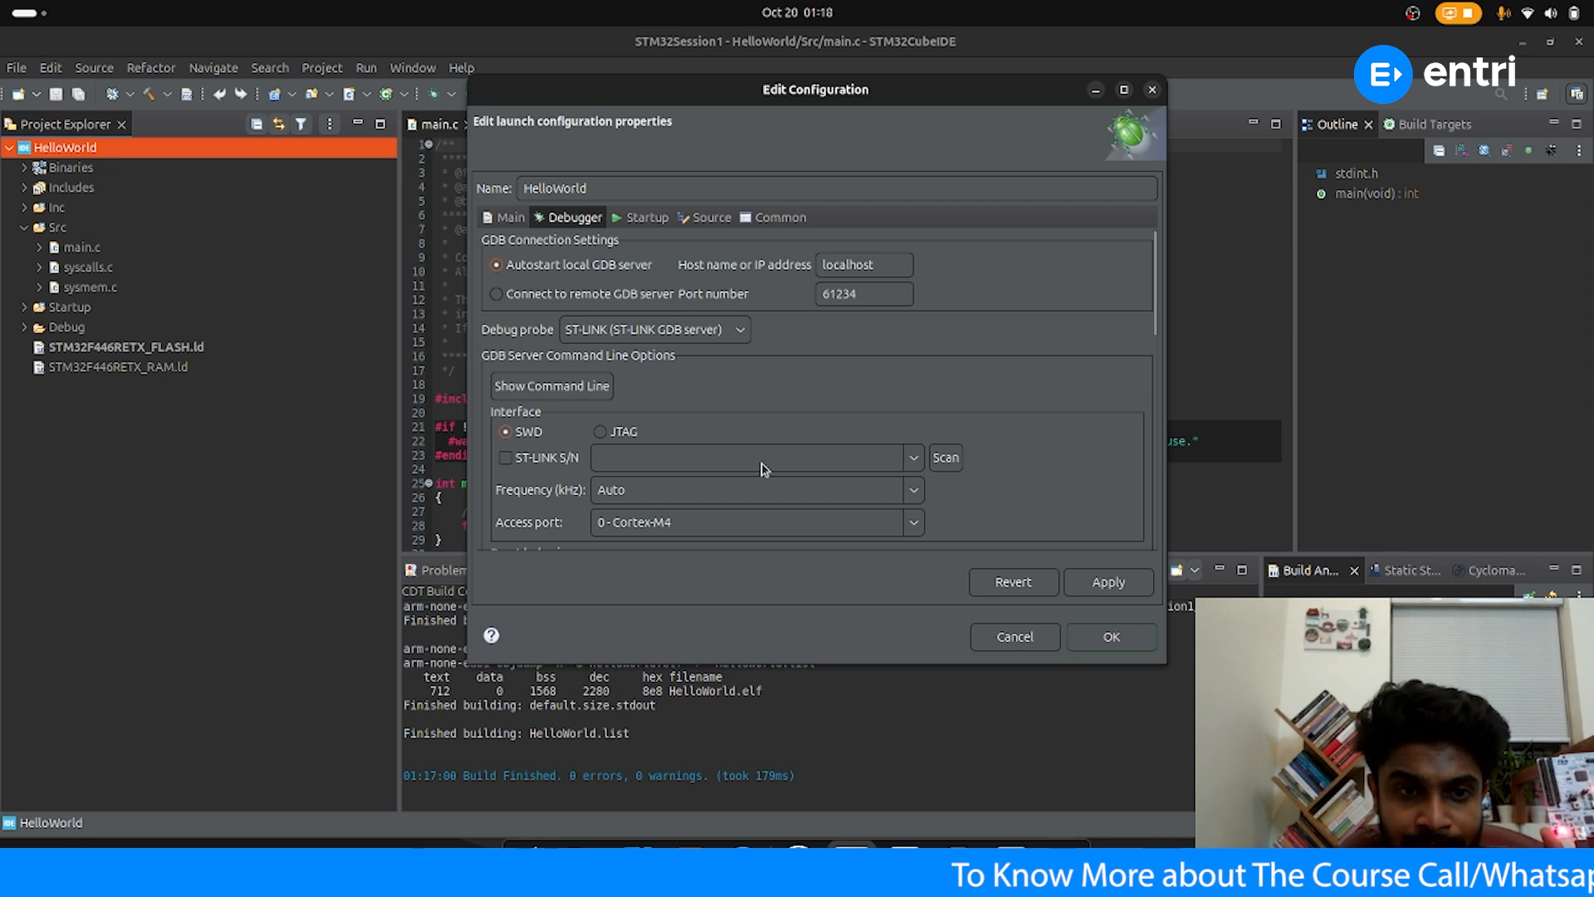
scroll(891, 419, down, 5)
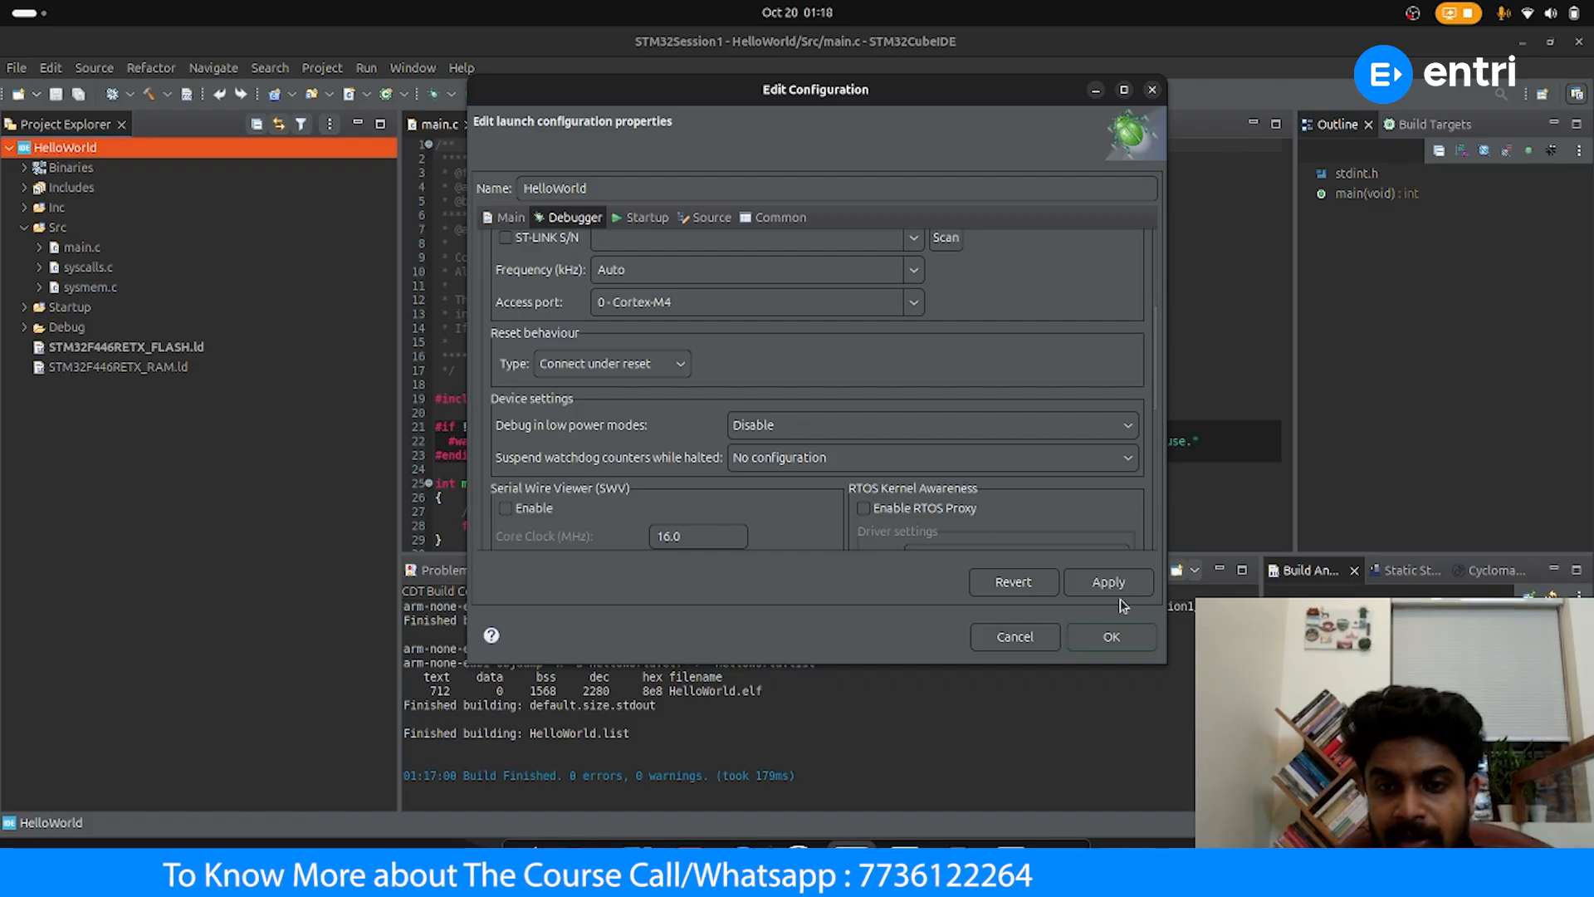
click(1113, 638)
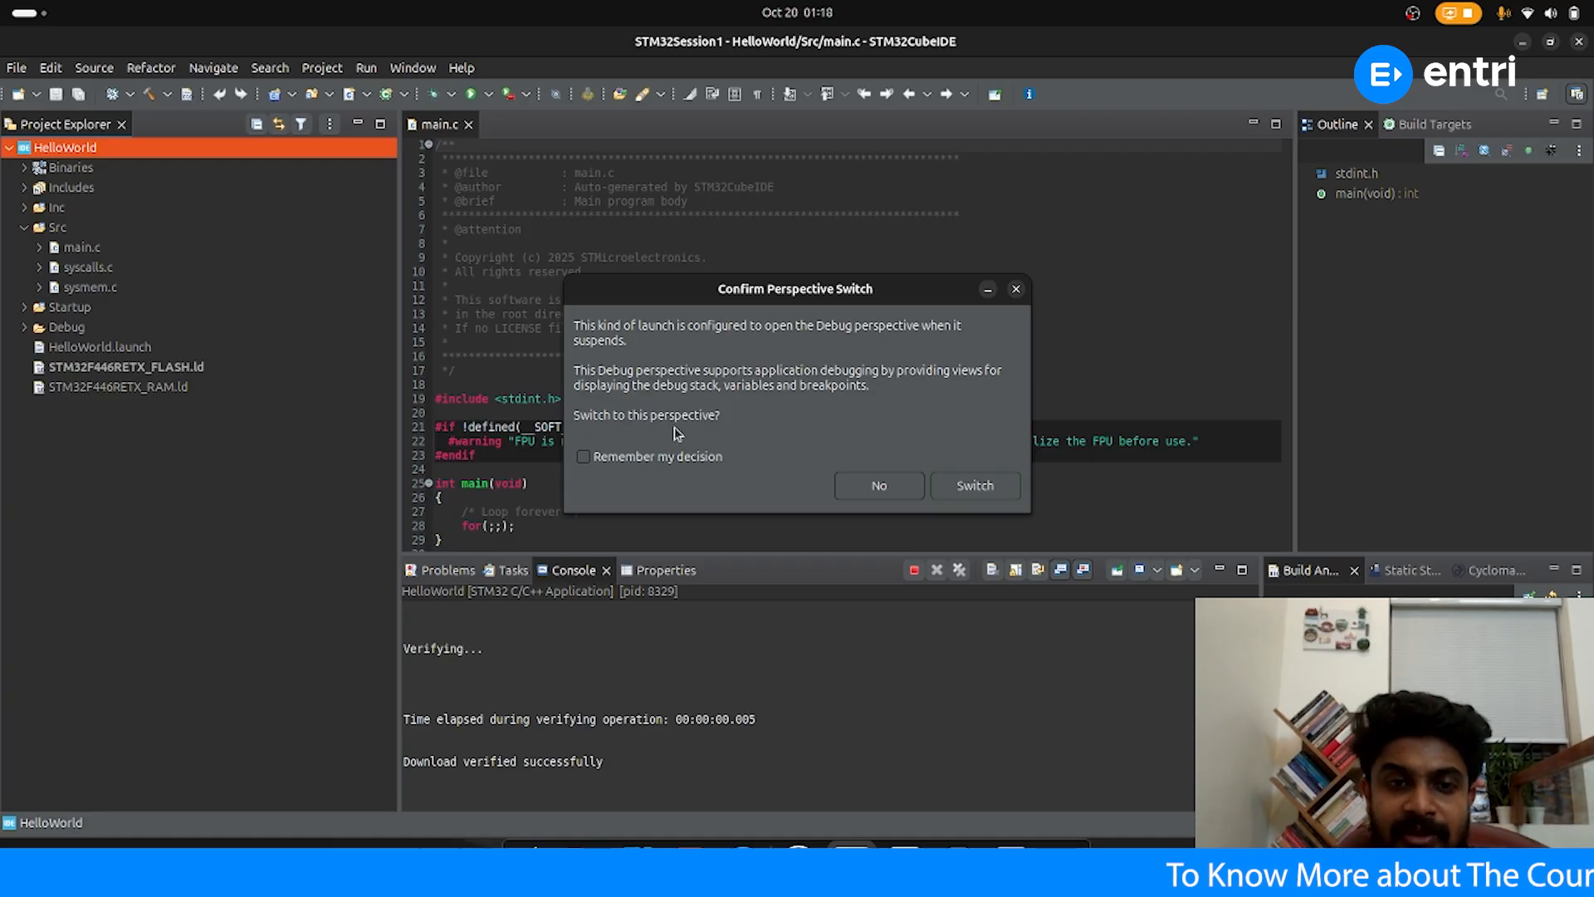
Accept the switch to the Debug perspective with the decision remembered, and terminate the HelloWorld debug session
click(584, 458)
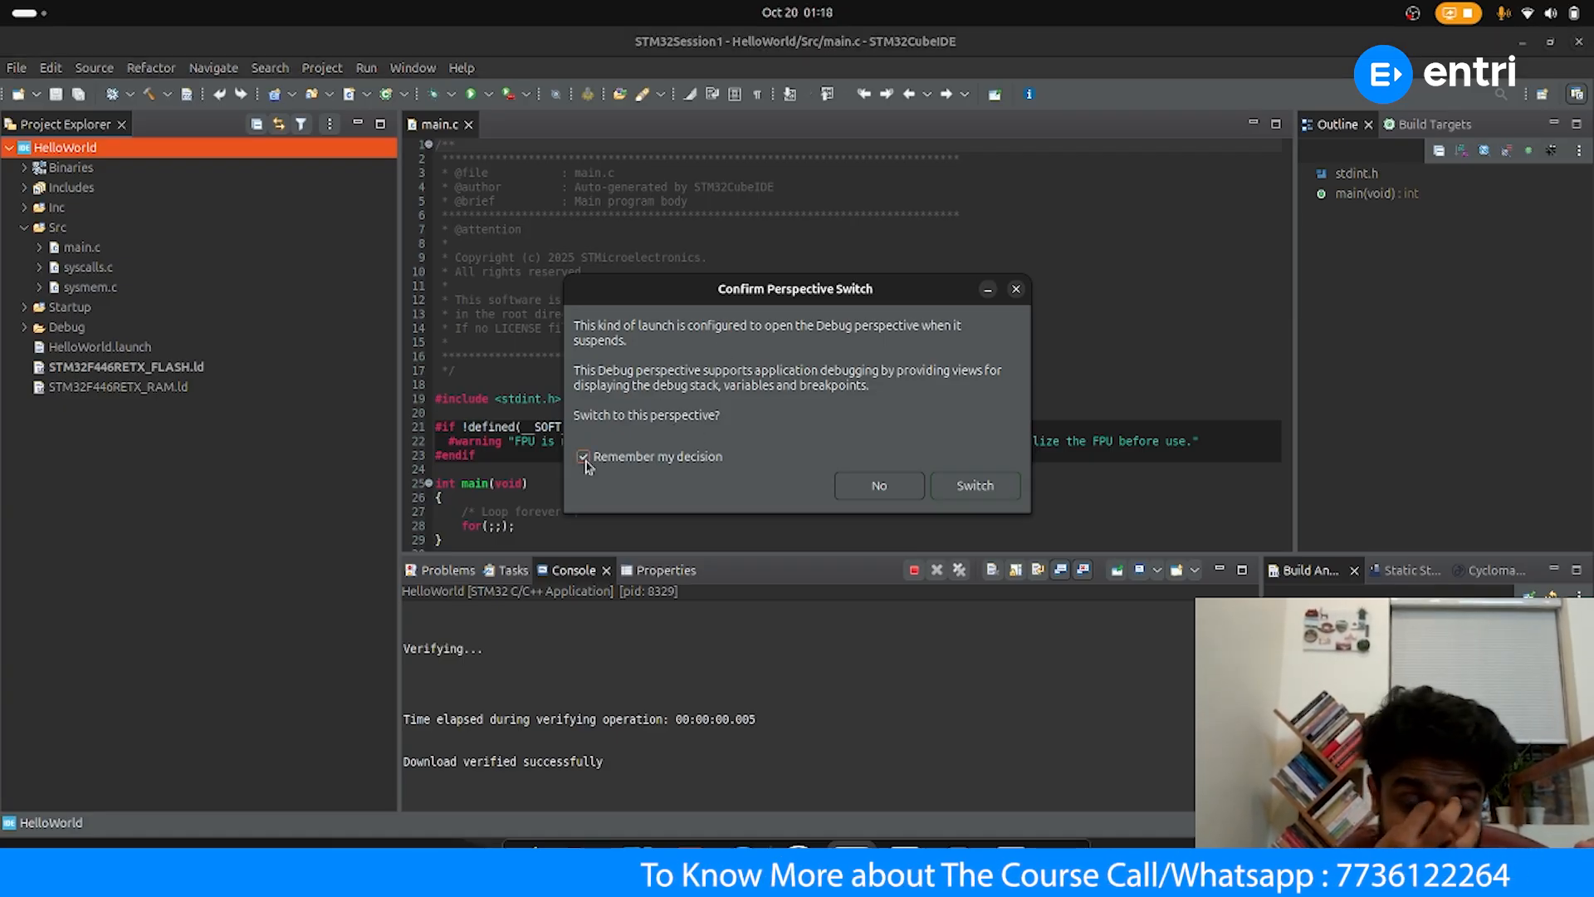
click(1002, 491)
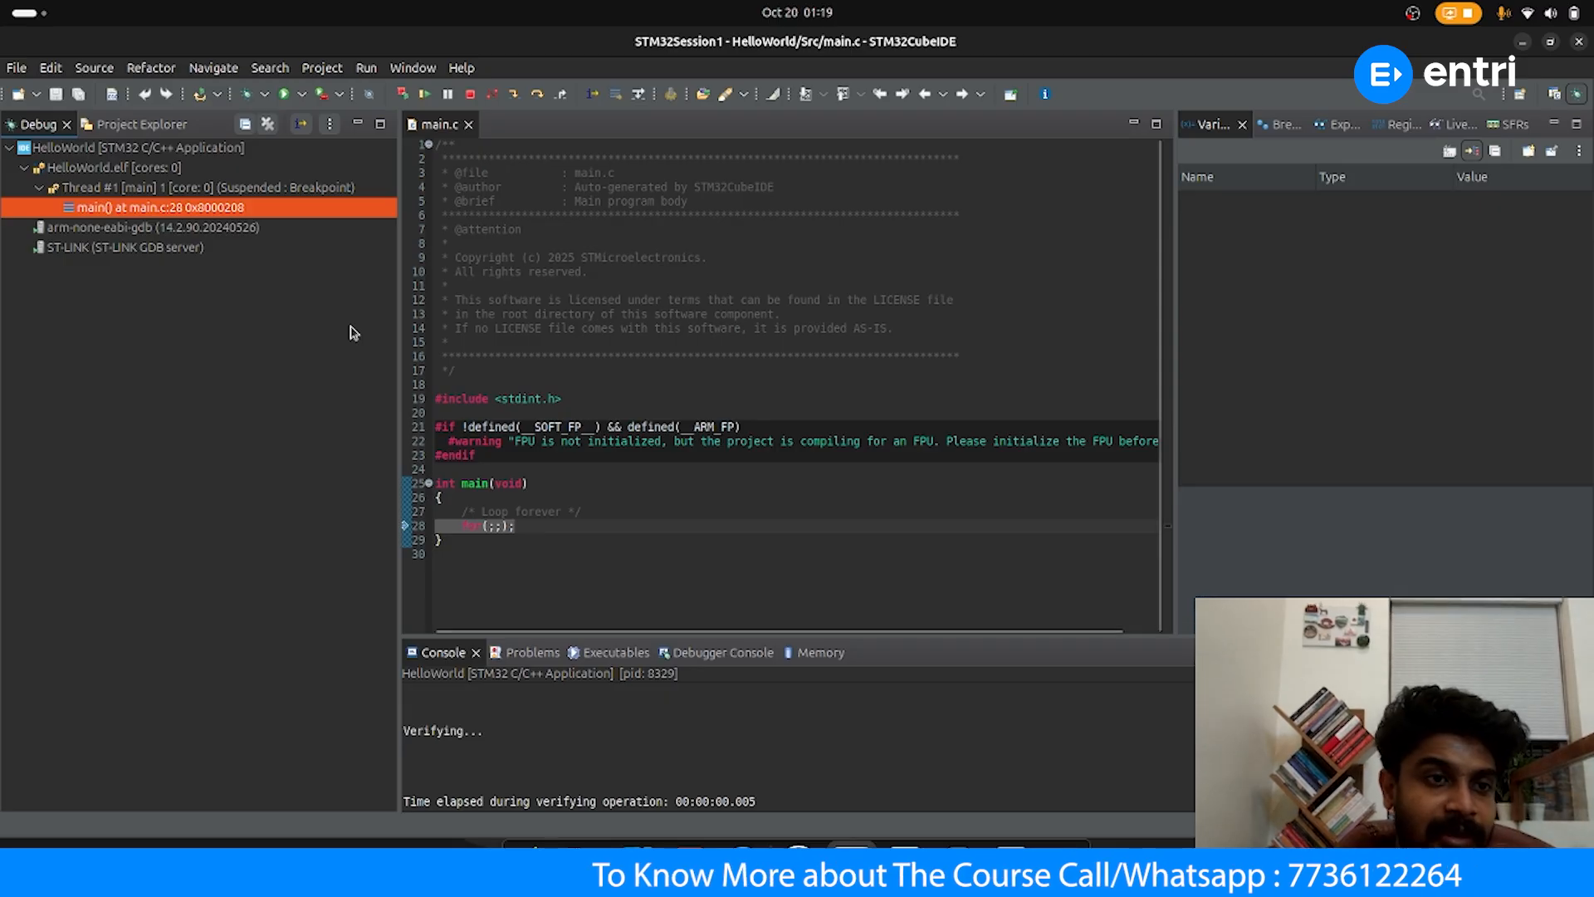
click(470, 94)
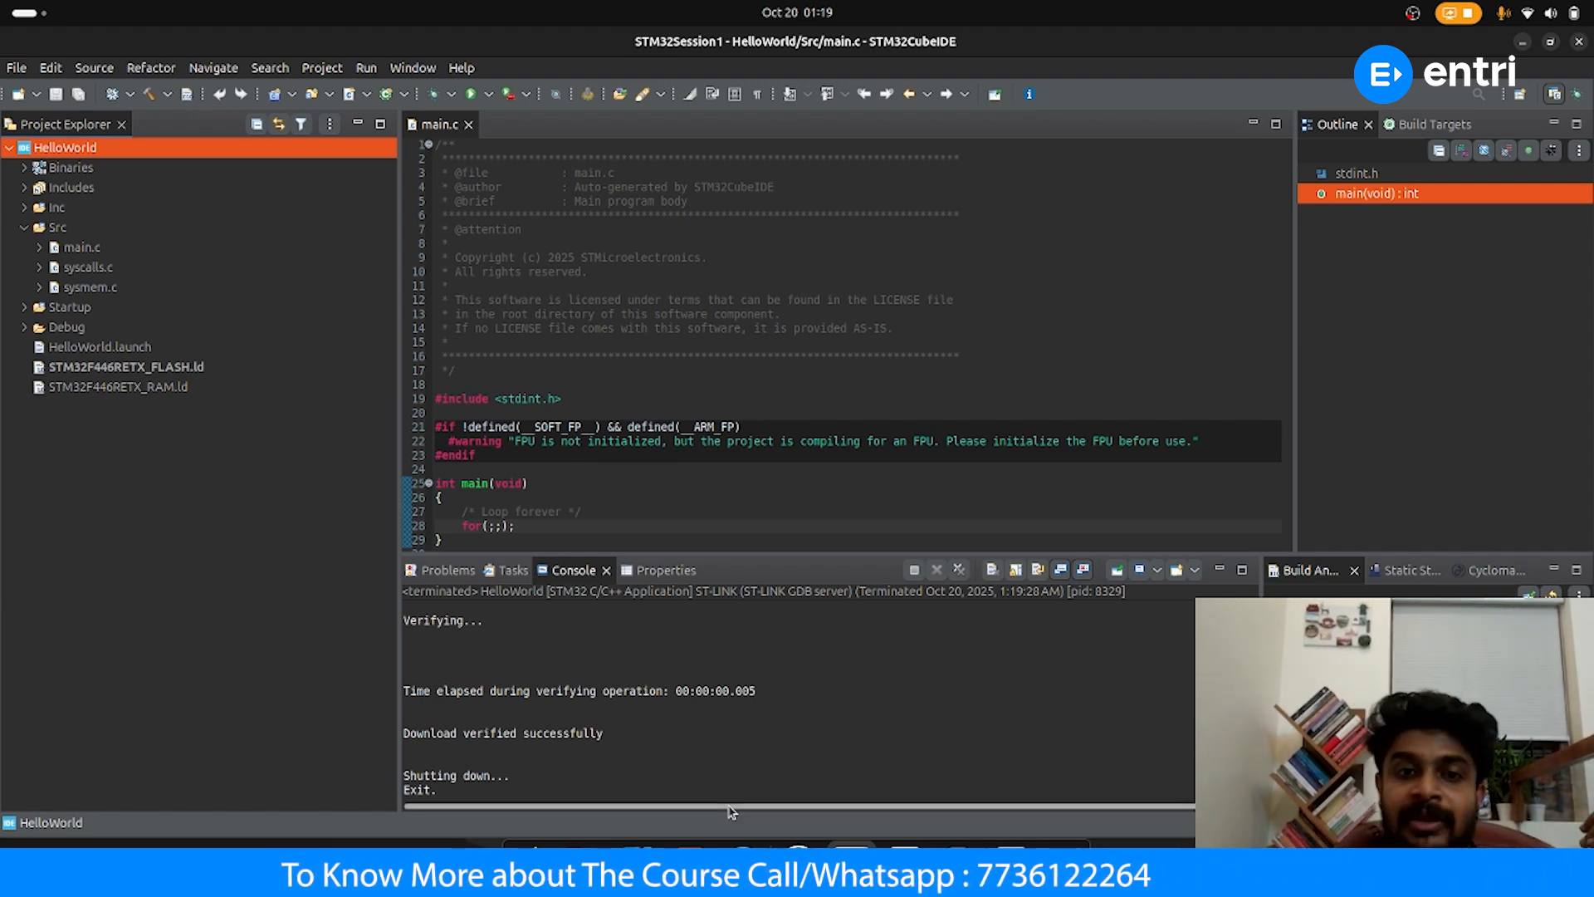
click(798, 848)
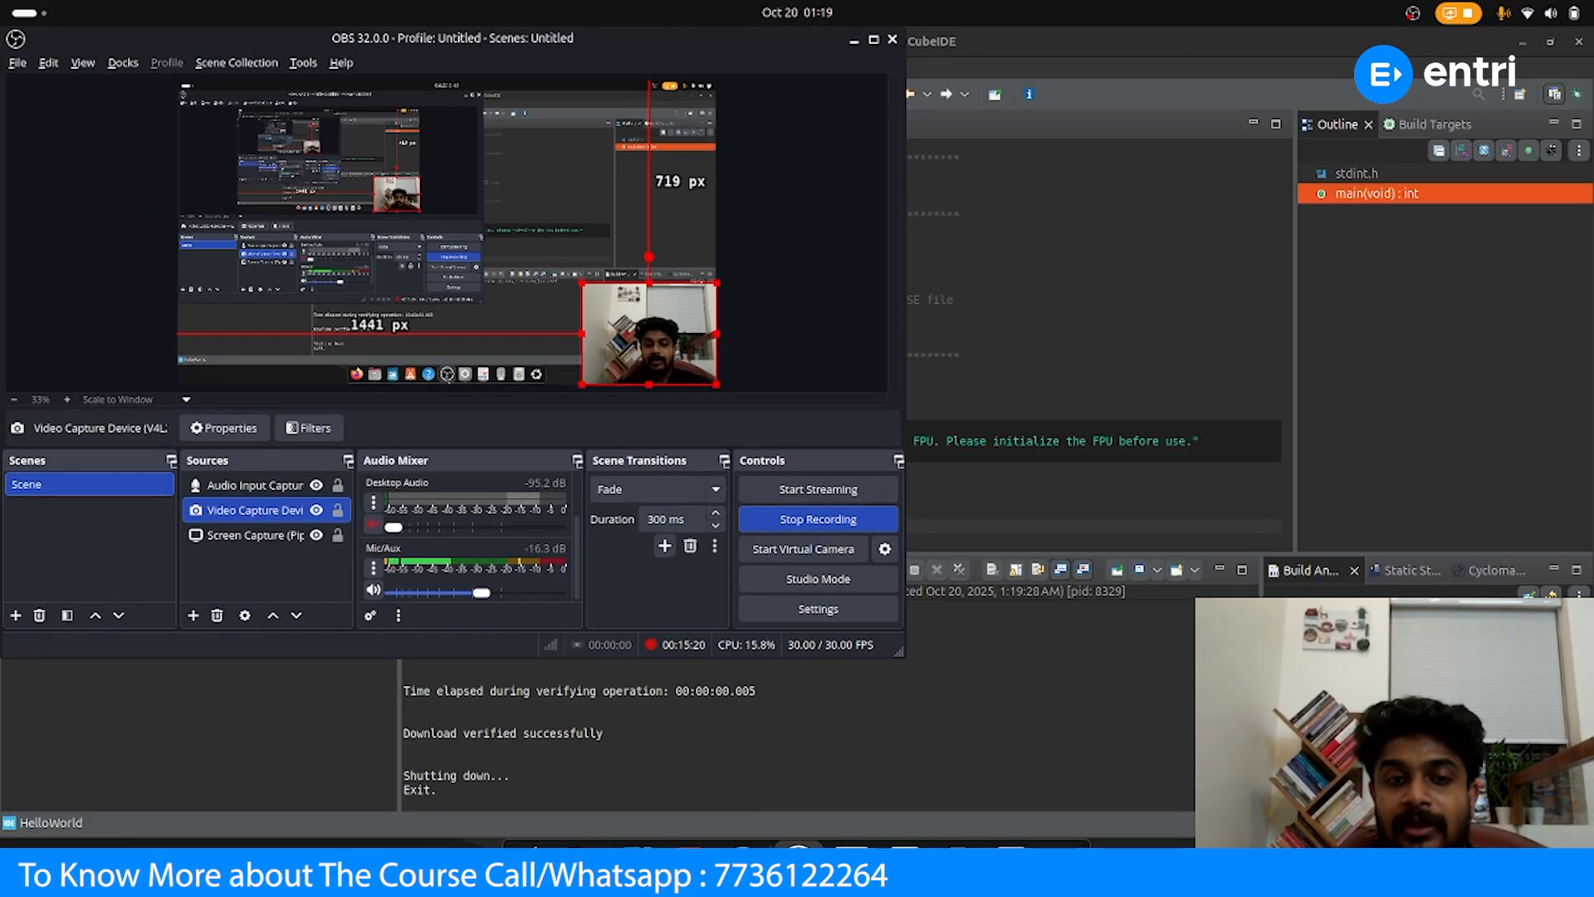